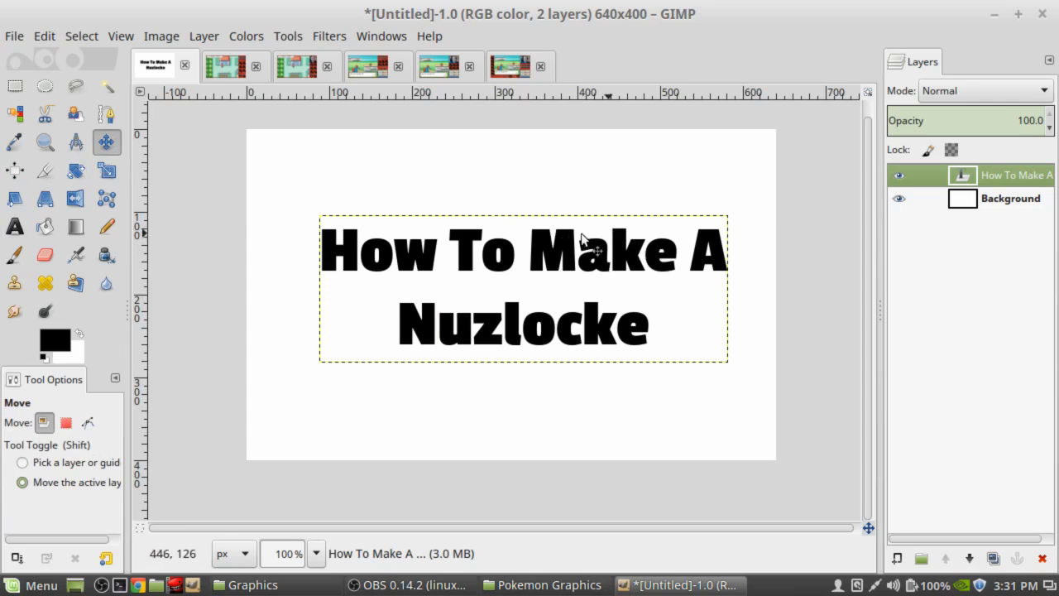
In the single-screen layout, try moving the Pokeballs layer group out of the sidebar onto the gameplay area, and undo the move.
left_click(225, 67)
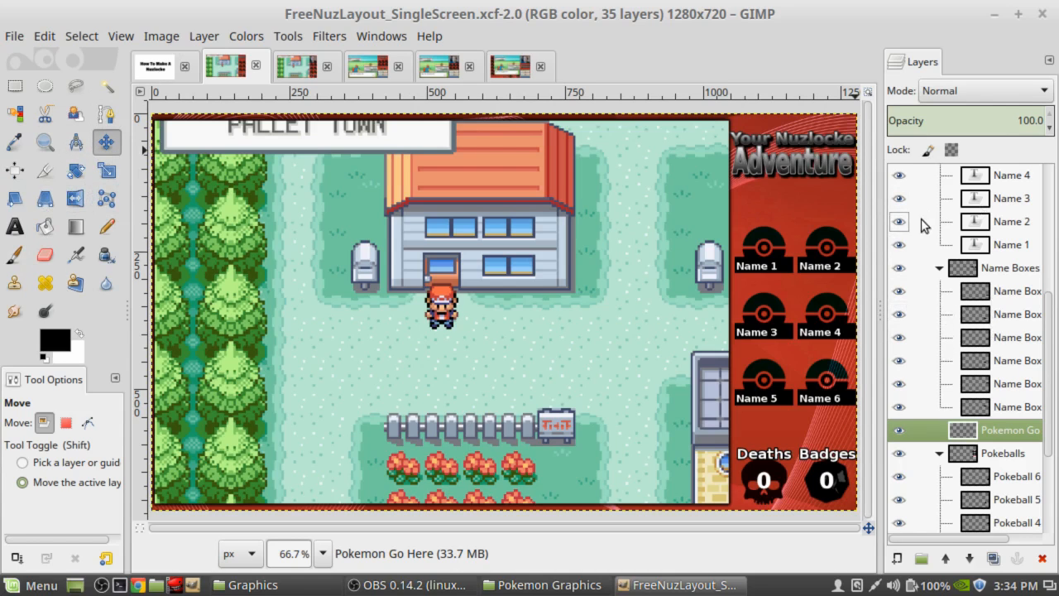
left_click(1001, 271)
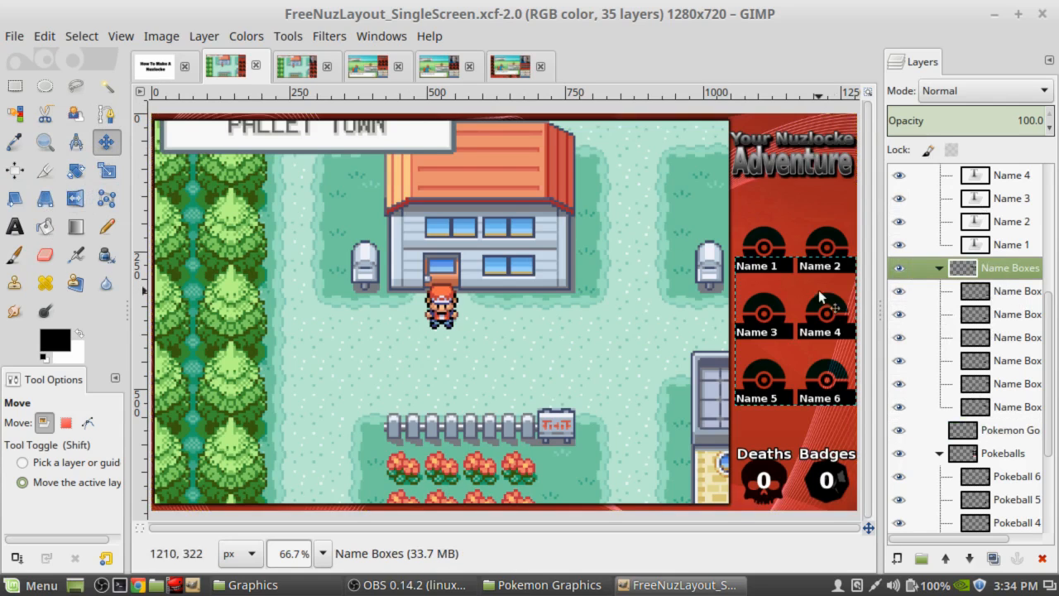
left_click(1014, 460)
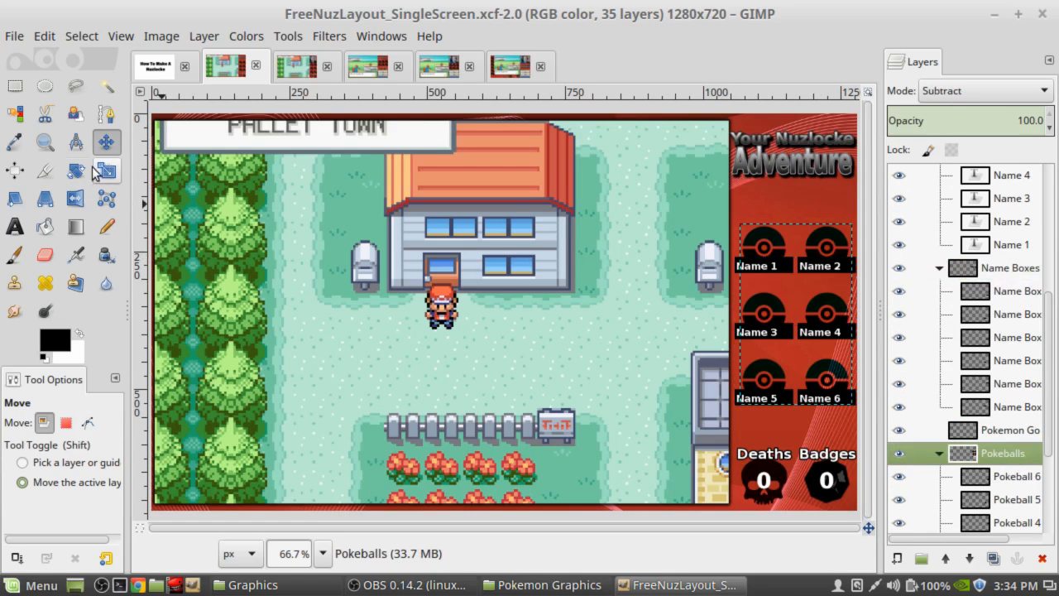
left_click_drag(816, 246, 715, 265)
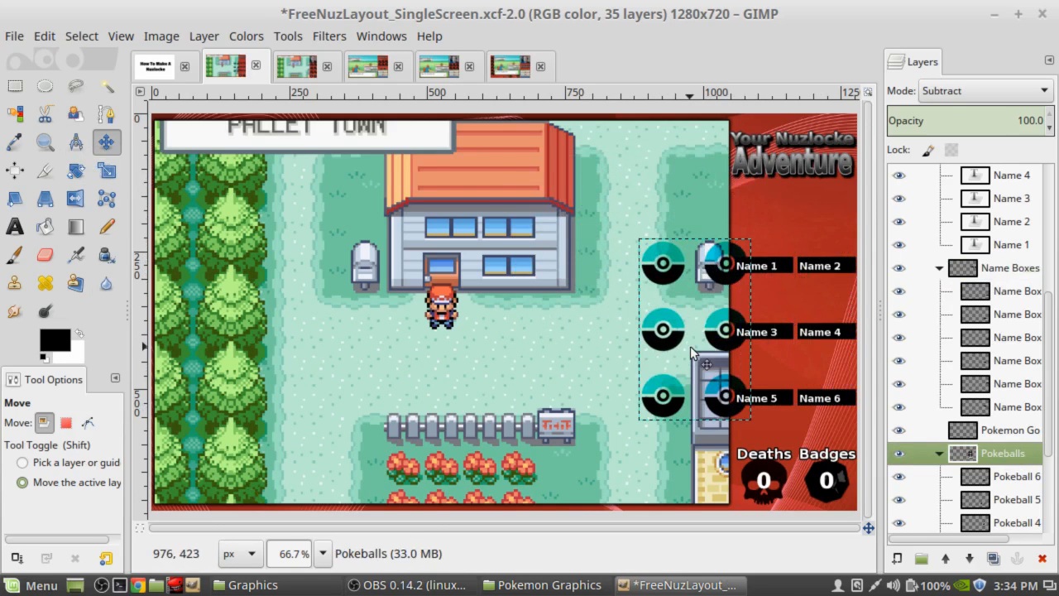
key("ctrl+z")
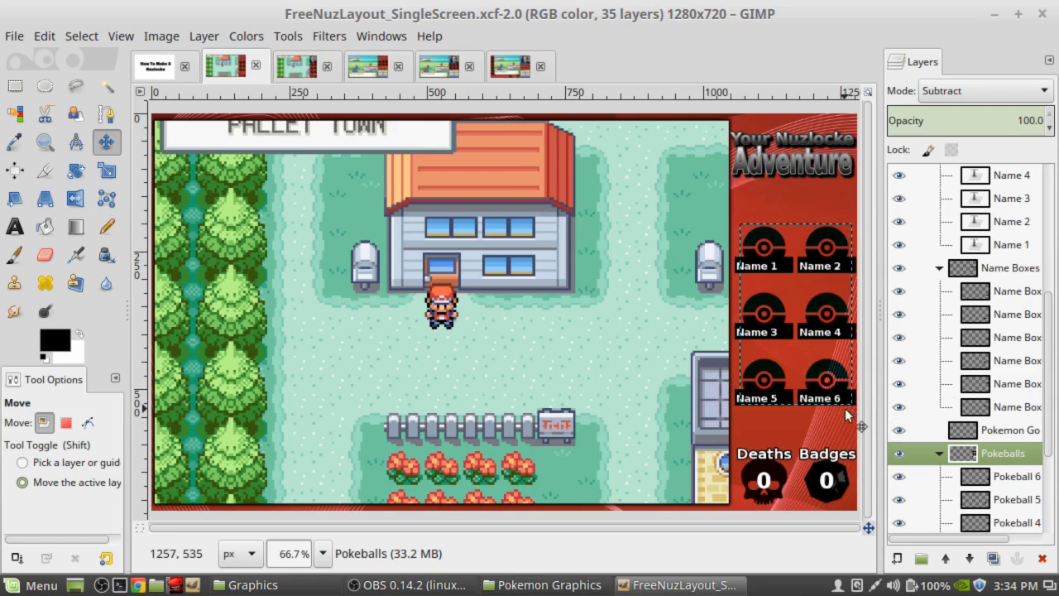
Inspect the Pokeball 6 and Pokeball 5 layers, and select the Background layer of the single-screen layout.
left_click(1013, 478)
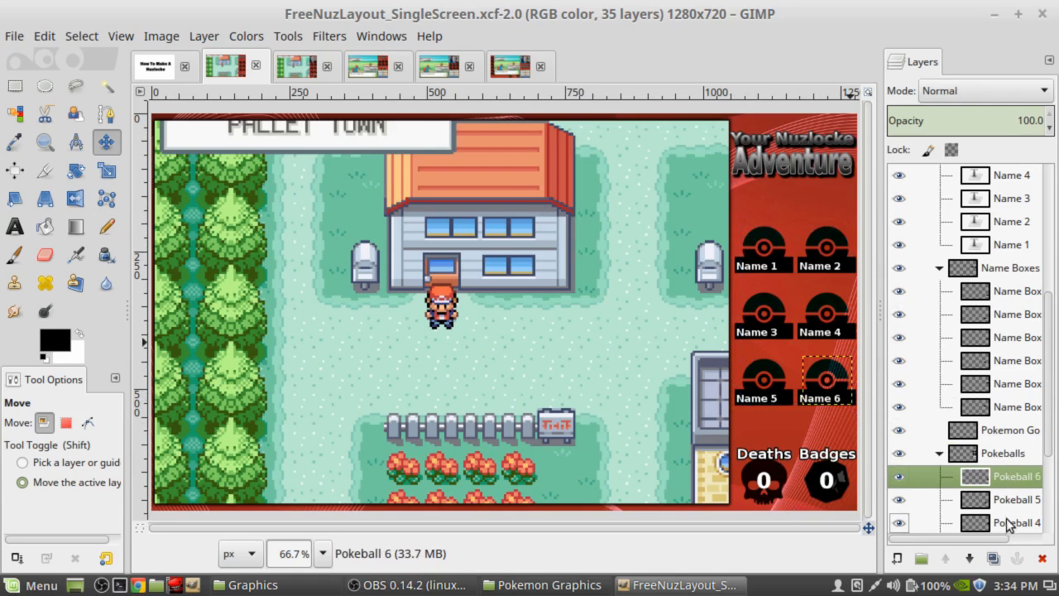
left_click(1015, 500)
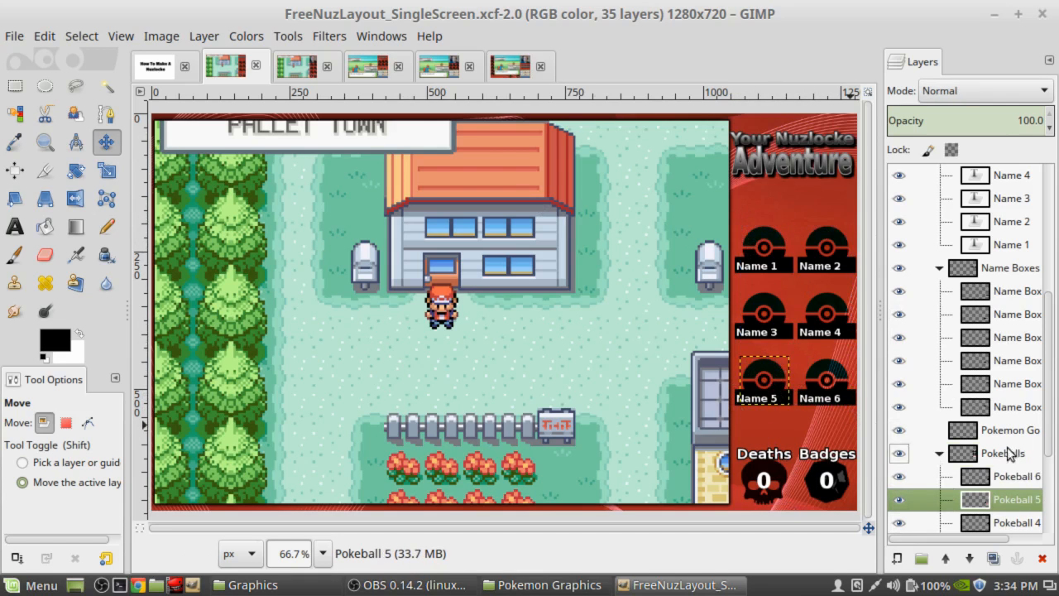
scroll(1001, 451, "down", 4)
left_click(1011, 520)
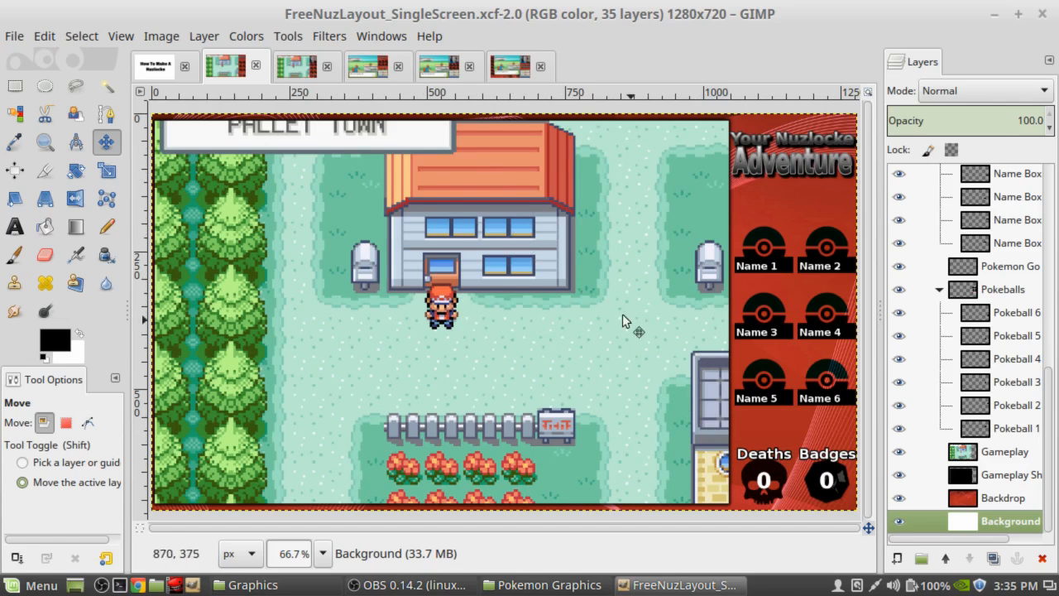
Compare the single-screen facecam layout with the single-screen layout without a facecam.
left_click(302, 67)
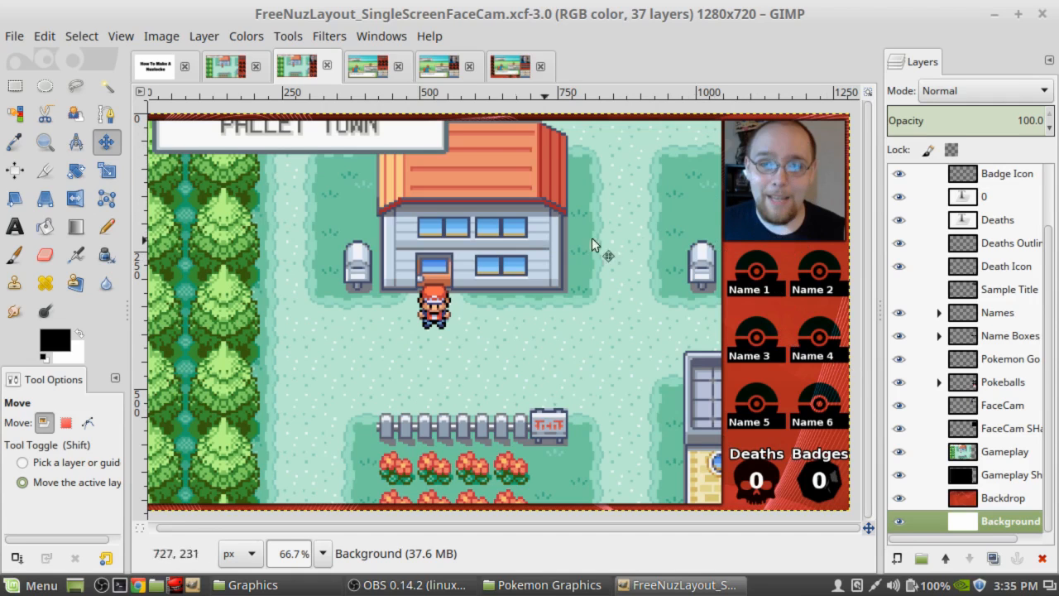
left_click(218, 72)
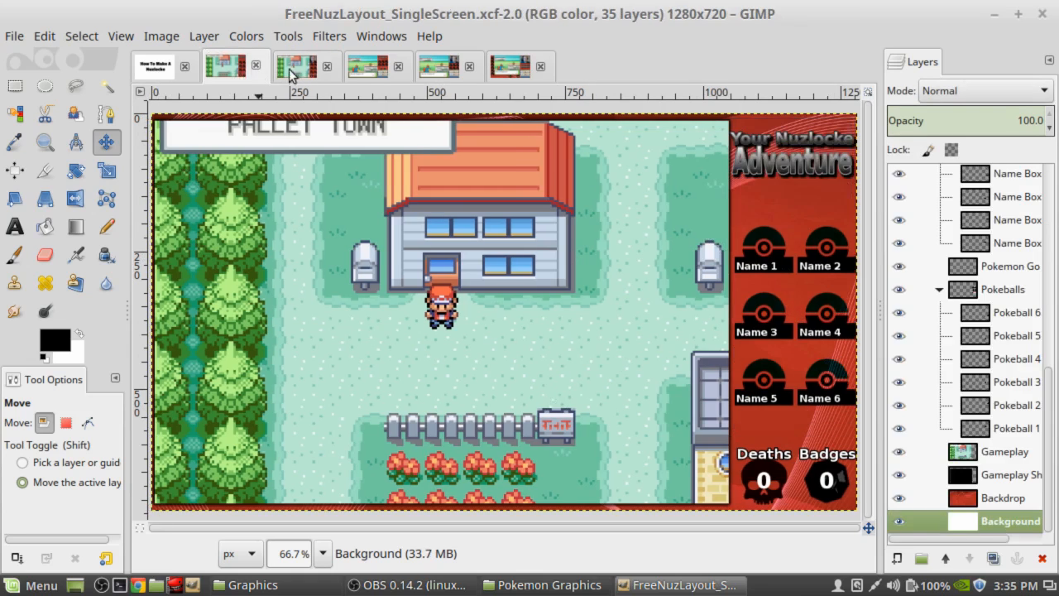
left_click(299, 69)
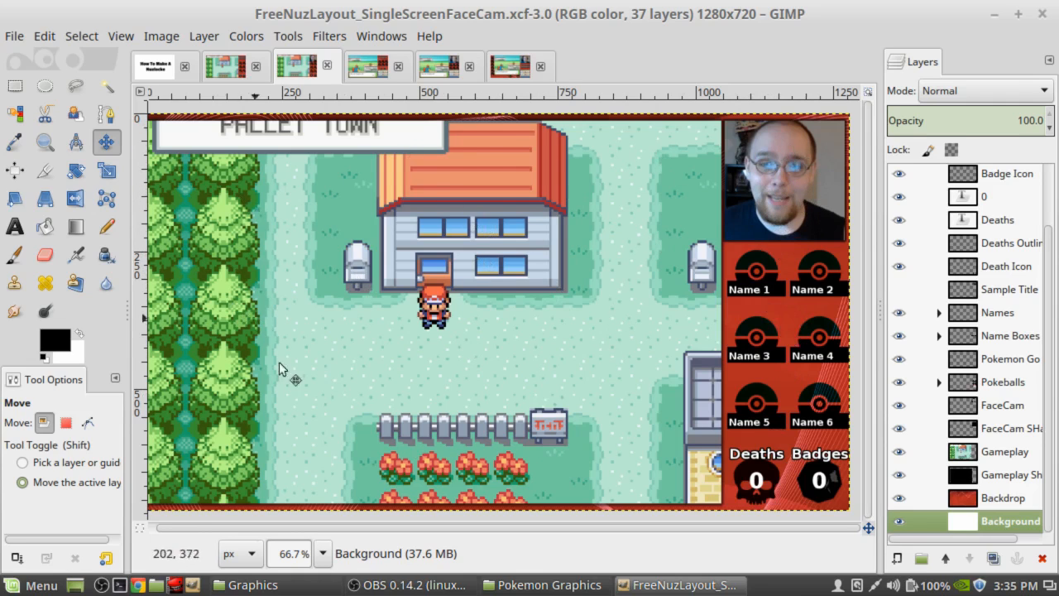
left_click_drag(417, 531, 404, 526)
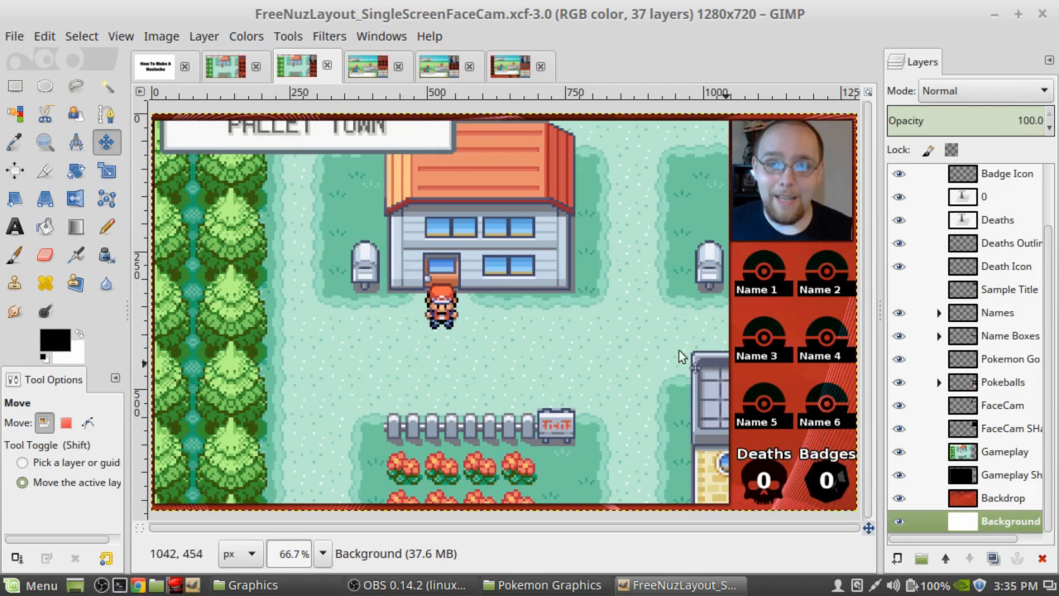
Examine the DS screen layout and its two facecam variants, FreeNuzLayout_DSScreenFacecam1 and FreeNuzLayout_DSScreenFacecam2.
left_click(369, 67)
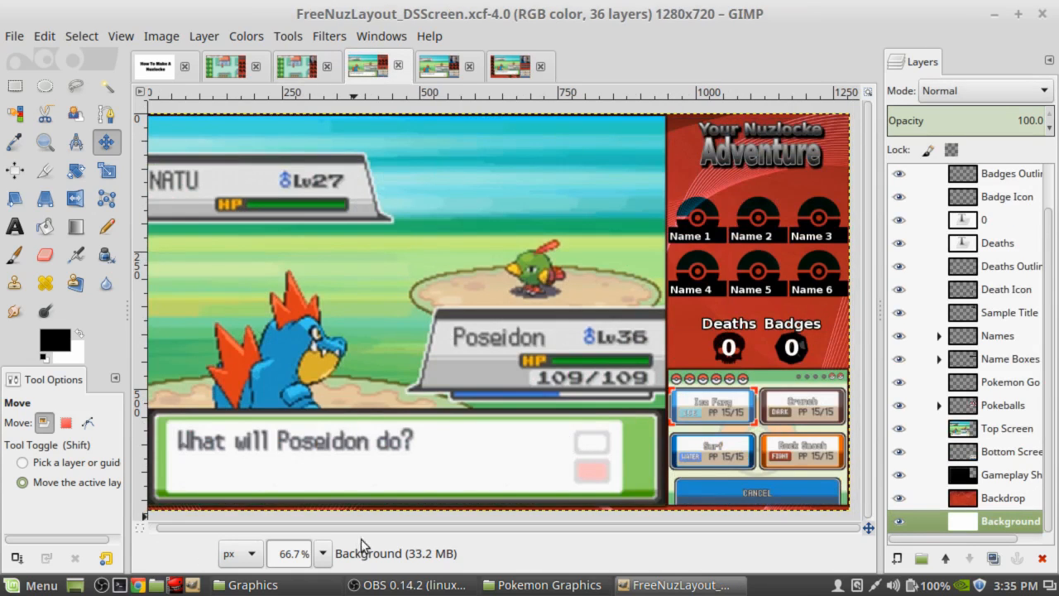
left_click_drag(360, 526, 341, 523)
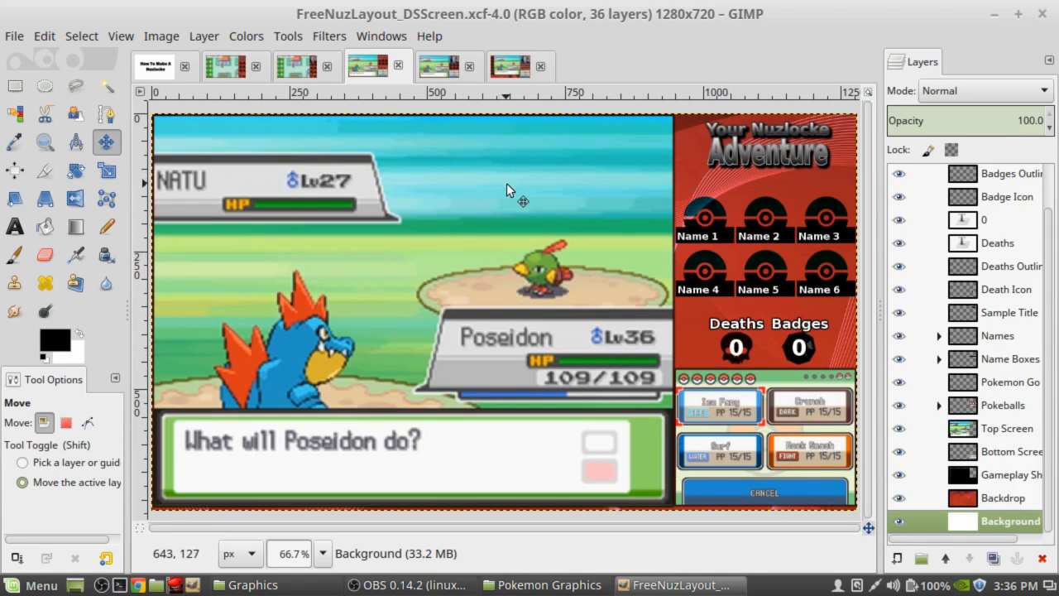
left_click(446, 66)
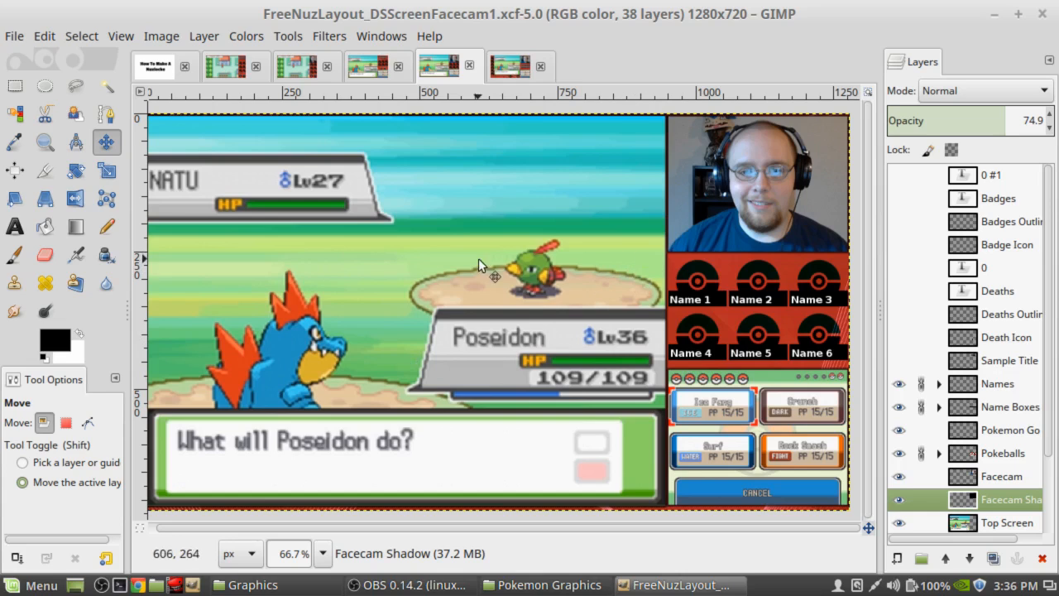
left_click_drag(472, 528, 438, 525)
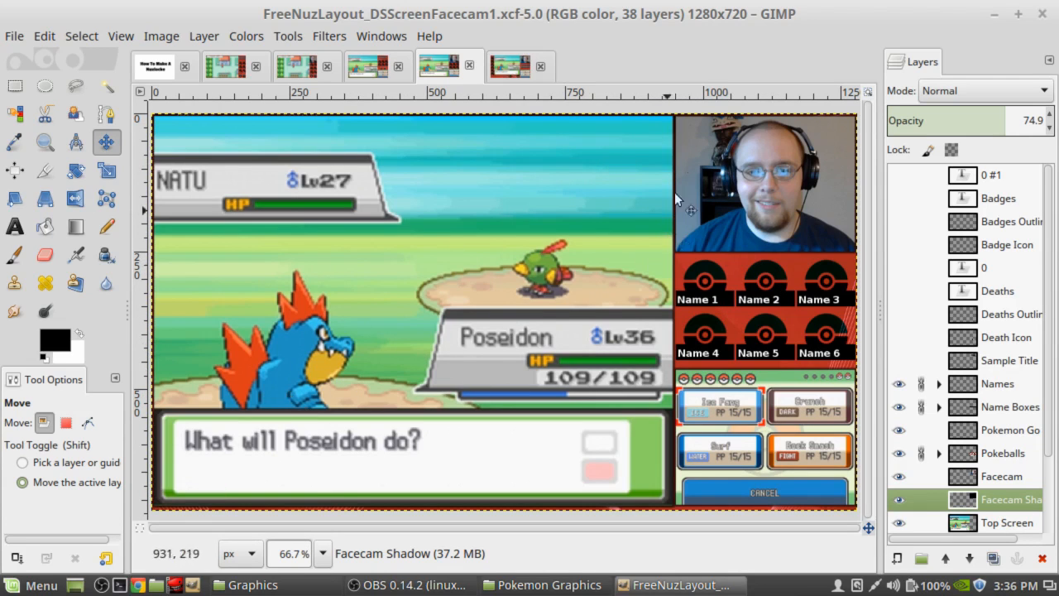
left_click(516, 67)
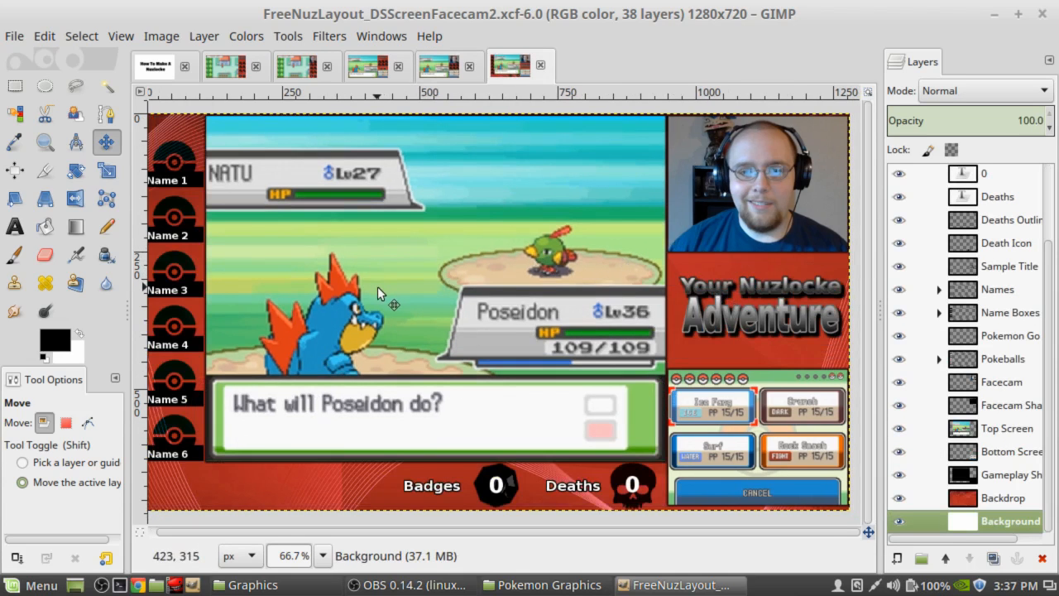
left_click_drag(346, 537, 329, 537)
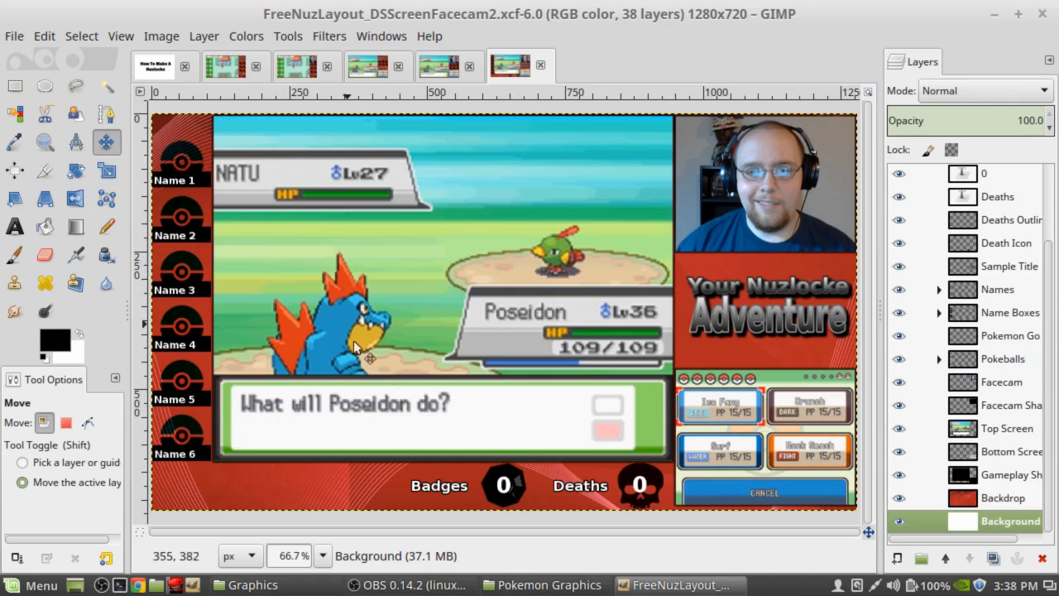
Review all five Nuzlocke layouts again, going back and forth between the single-screen and DS screen versions.
left_click(438, 67)
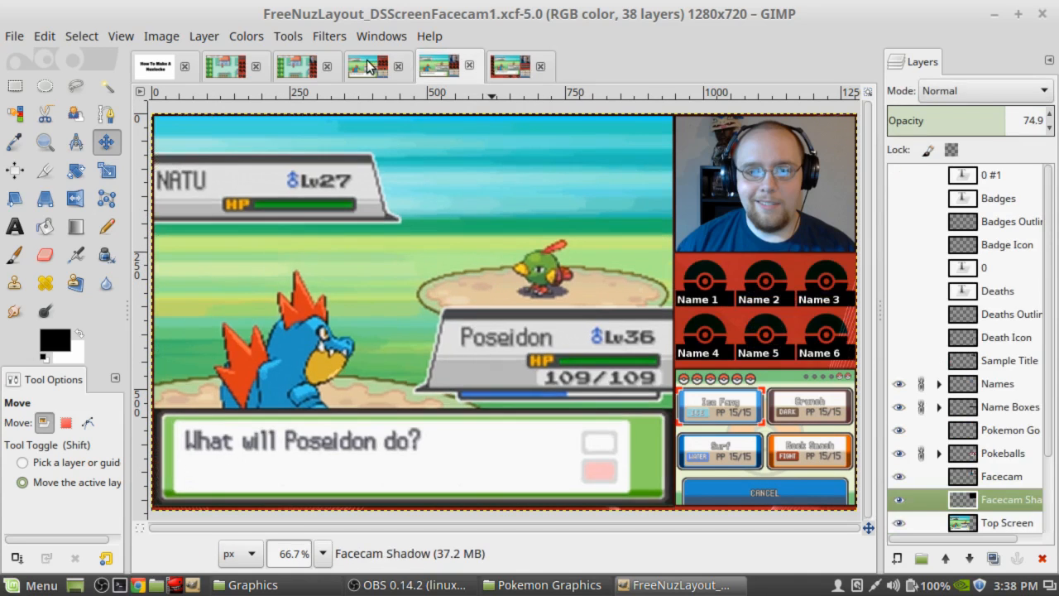
left_click(370, 66)
left_click(308, 70)
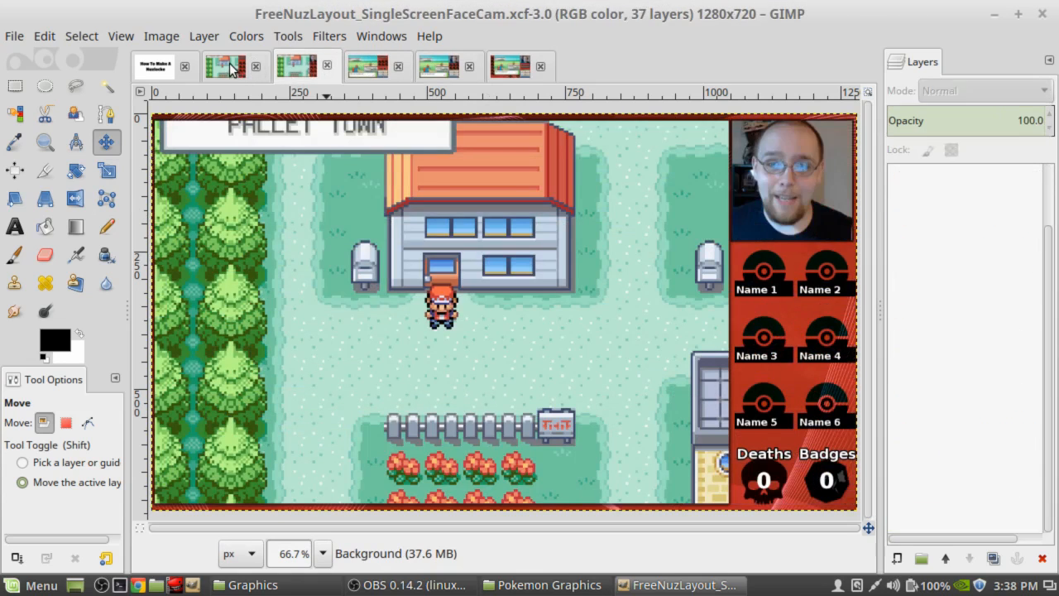
left_click(244, 66)
left_click(297, 72)
left_click(369, 70)
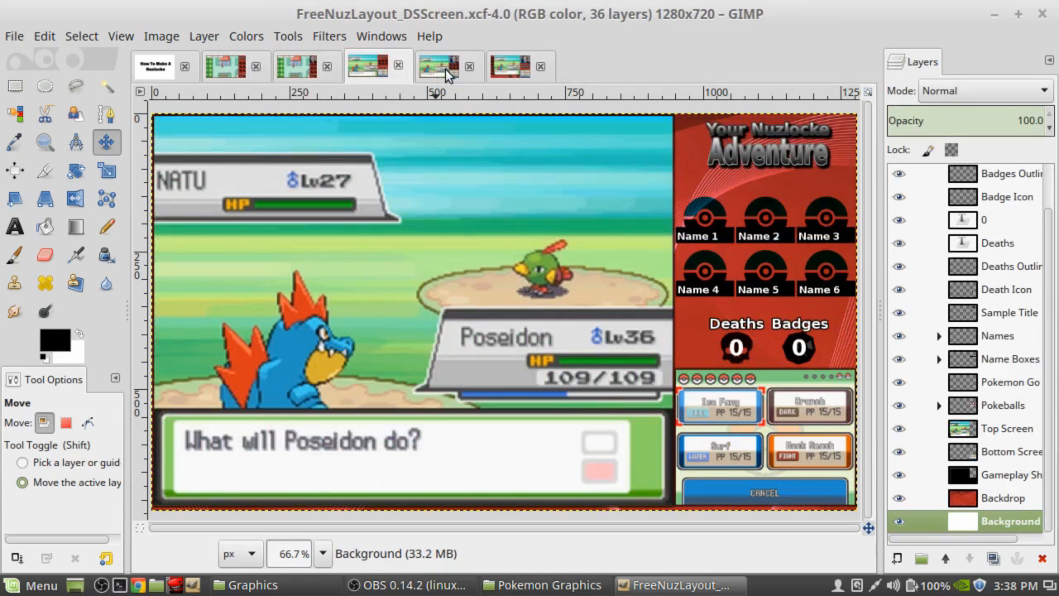
left_click(438, 68)
left_click(502, 66)
left_click(438, 66)
In the single-screen layout, hide the Gameplay layer and set the Gameplay Shadow layer's opacity to 75.
left_click(226, 67)
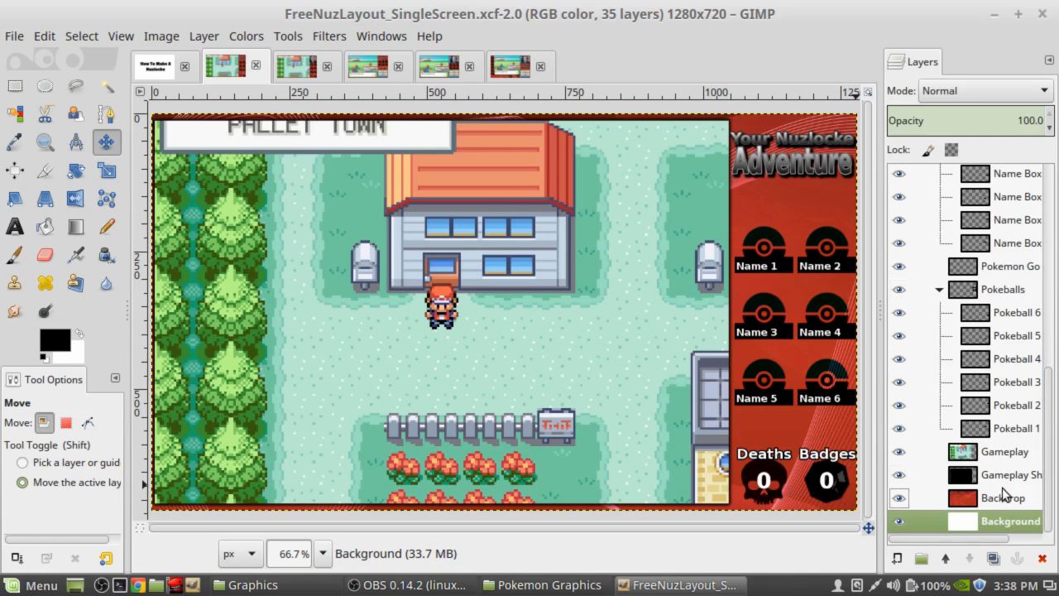
scroll(1004, 315, "up", 8)
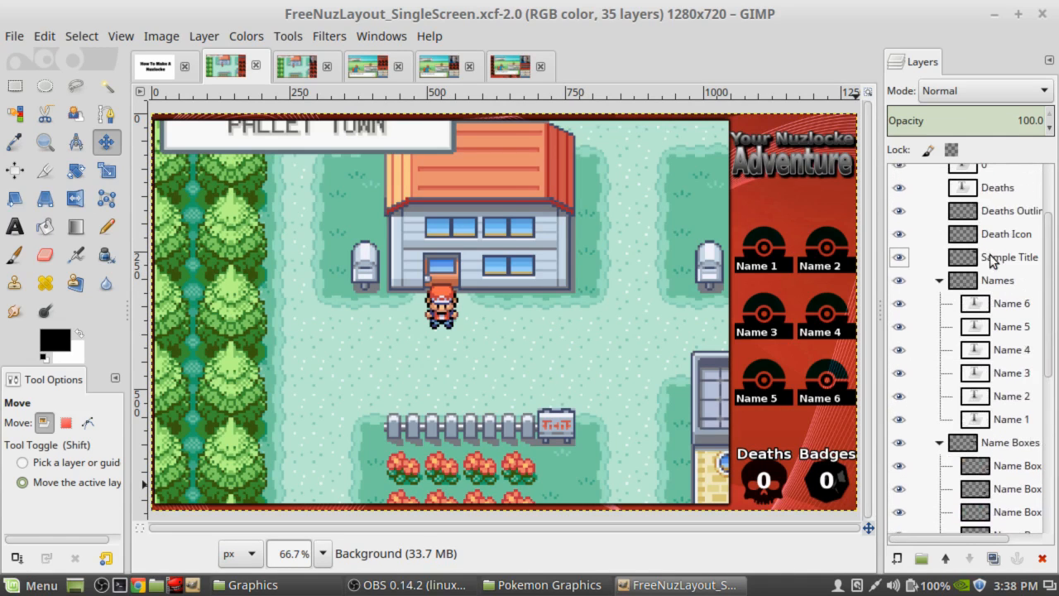
scroll(992, 260, "down", 10)
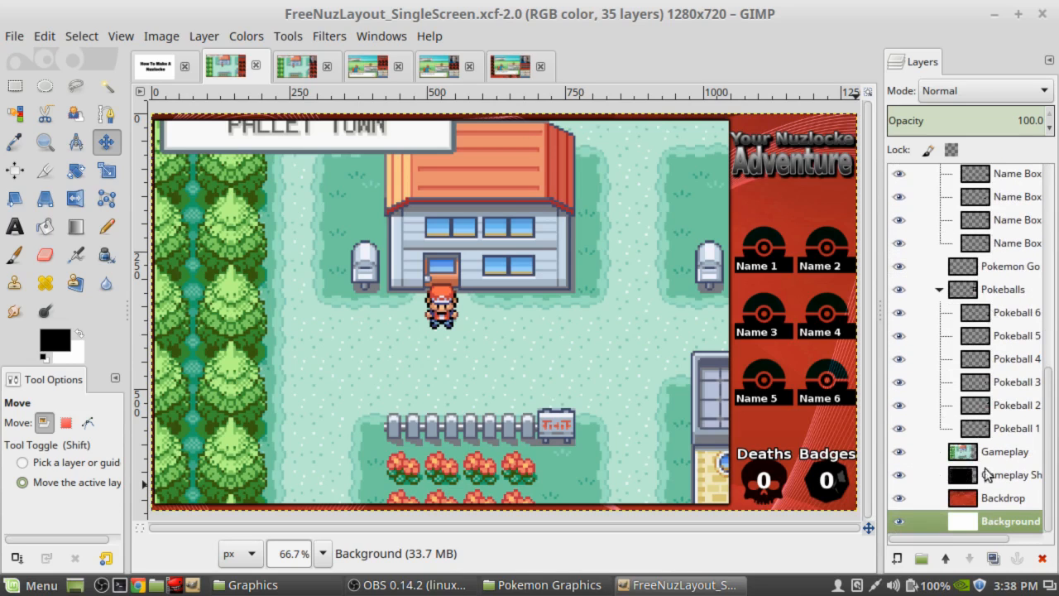
left_click(900, 452)
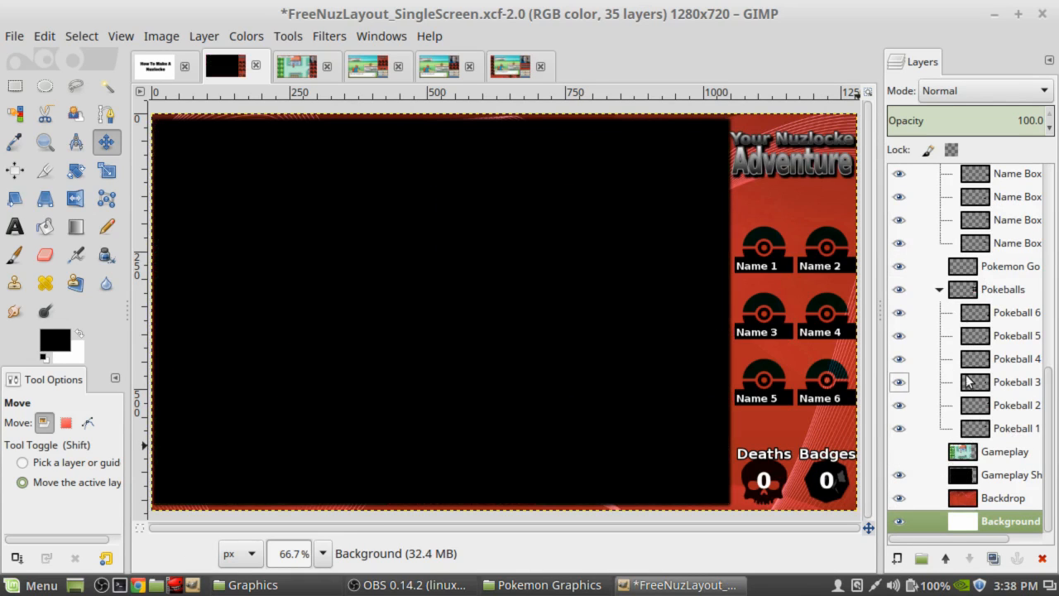
left_click(1006, 478)
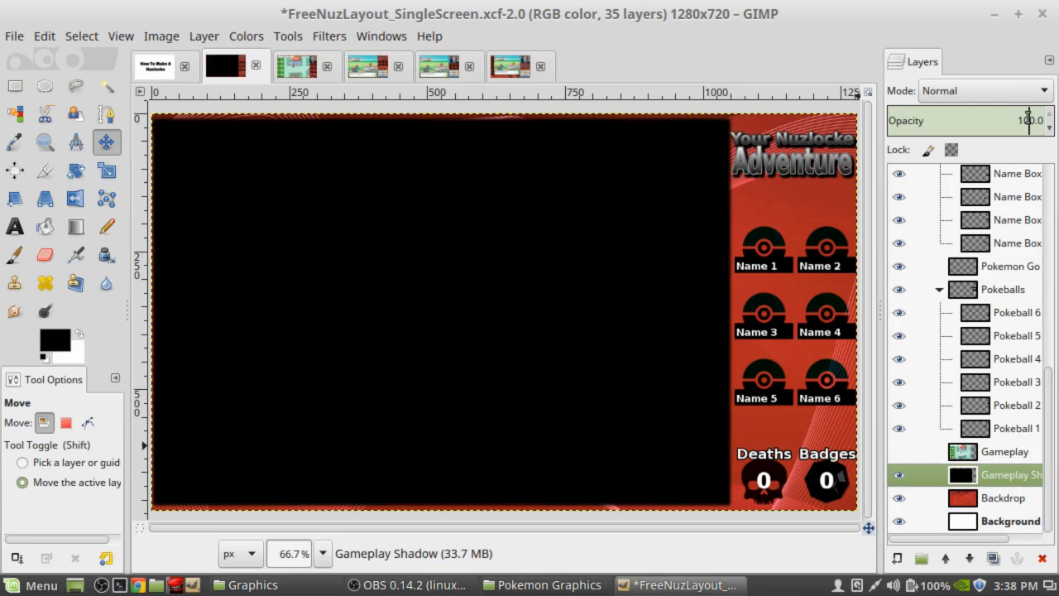
type("70")
key("Return")
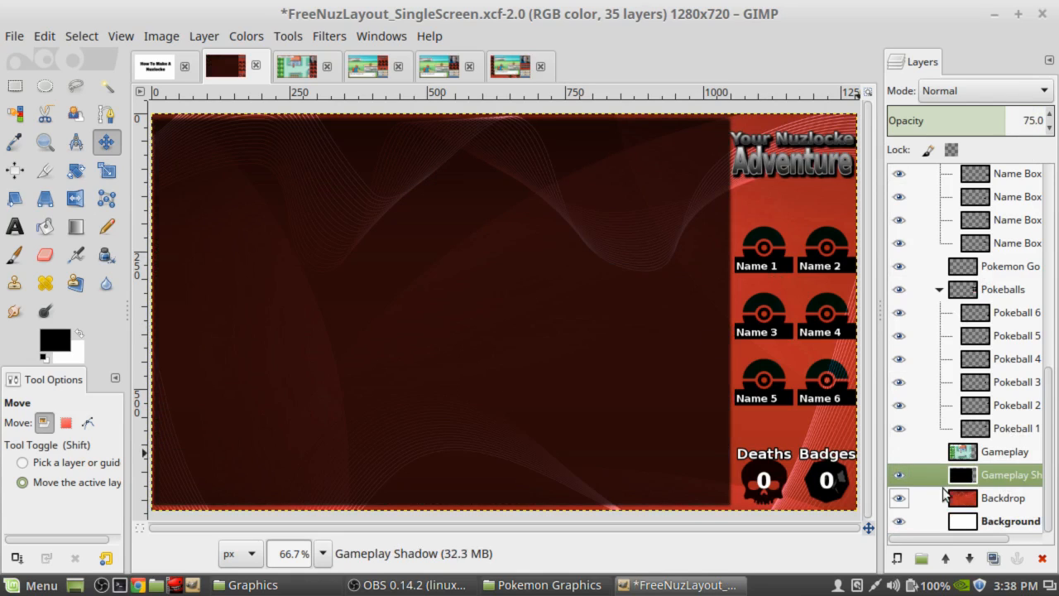
left_click(993, 496)
left_click(993, 473)
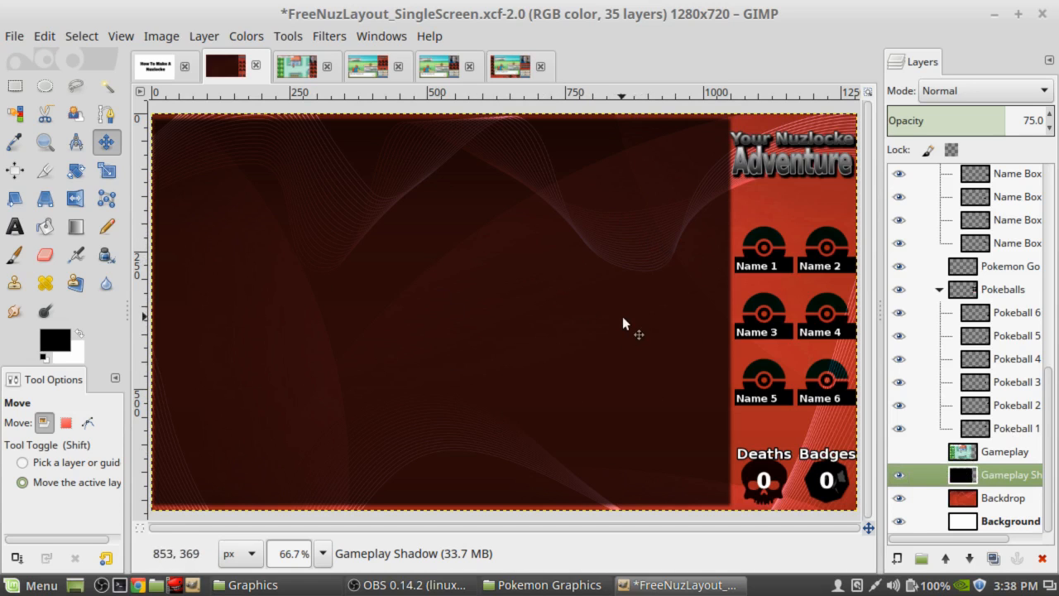
Show the Gameplay layer over its shadow, hide it again, and select the Backdrop layer.
left_click(899, 452)
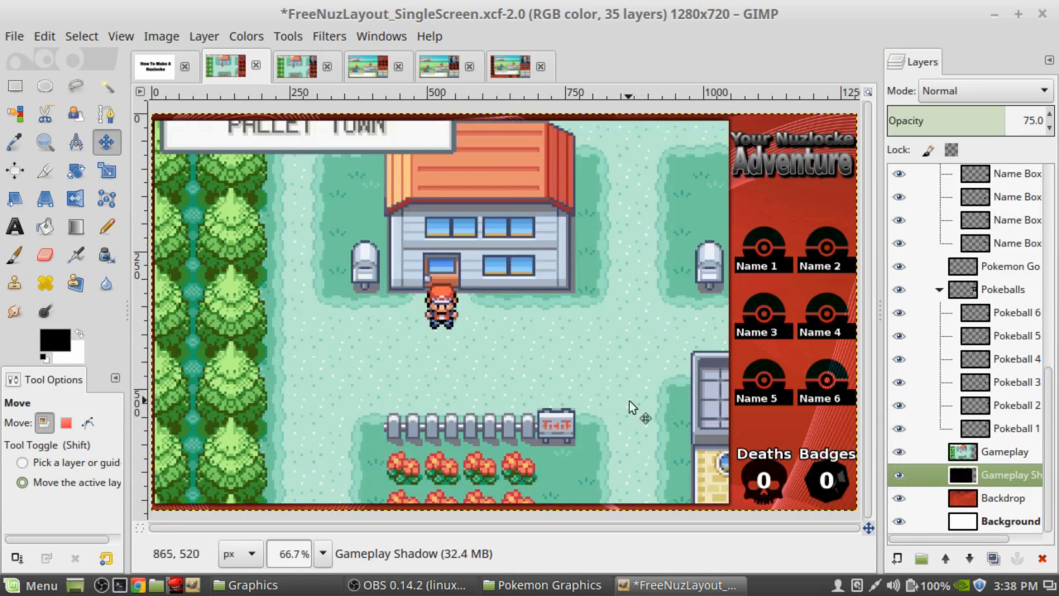
left_click(900, 452)
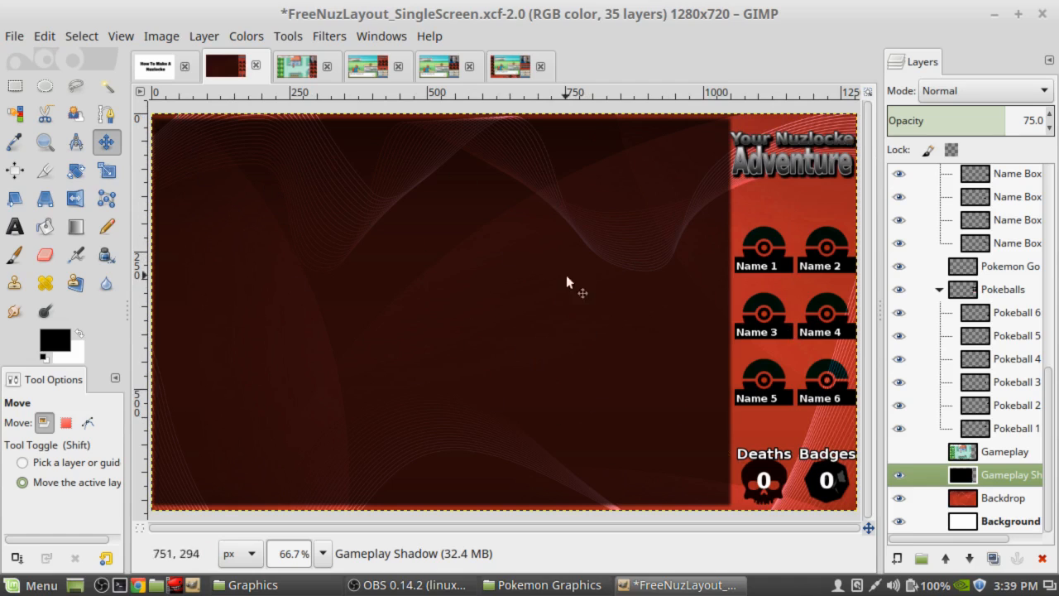
left_click(1017, 501)
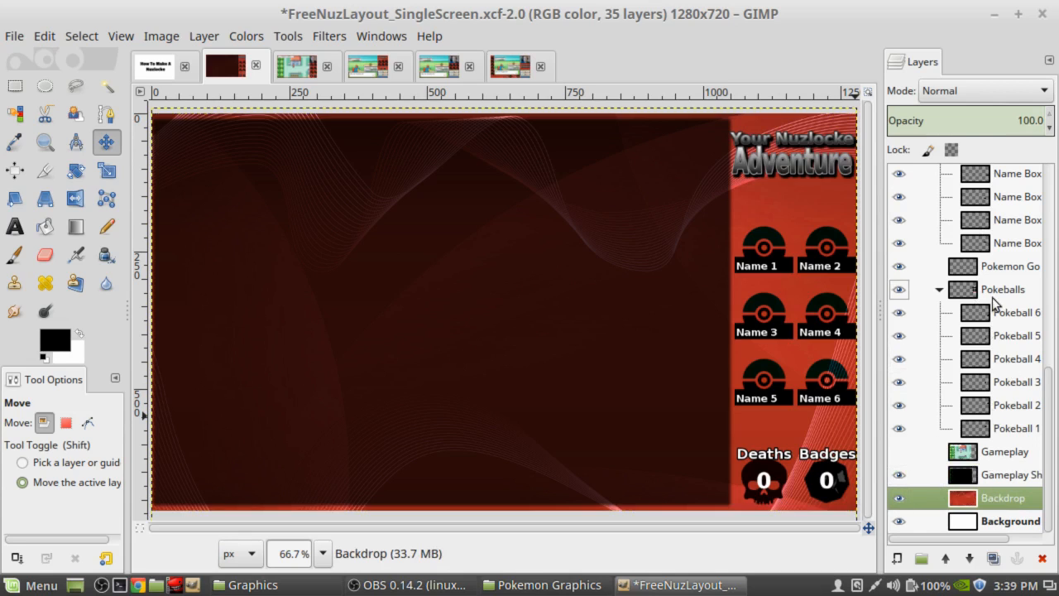
Select the Sample Title layer and toggle its visibility off and on, leaving it shown.
scroll(994, 303, "up", 4)
scroll(994, 303, "up", 2)
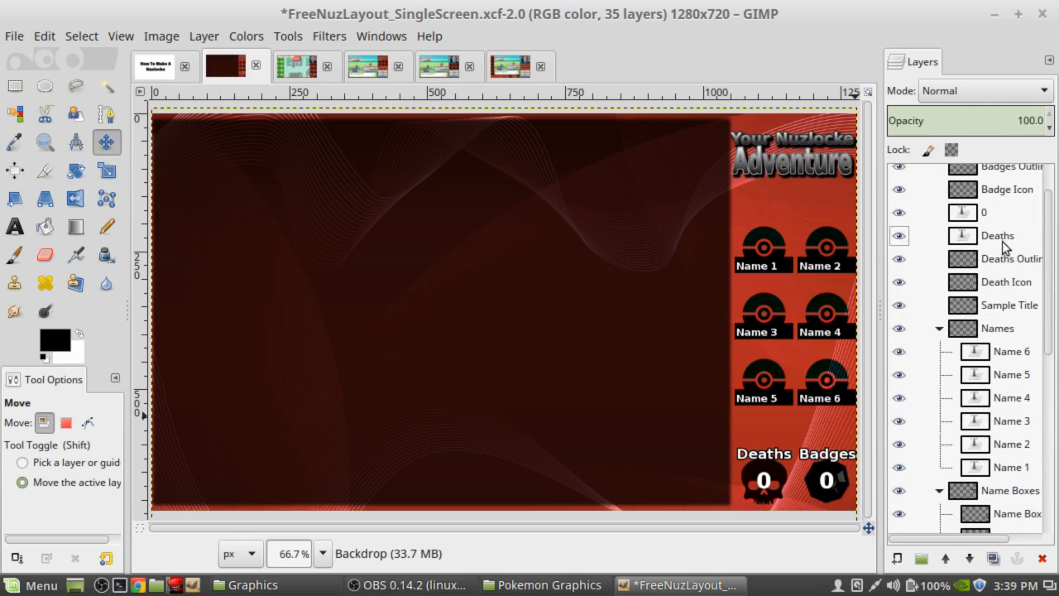
left_click(1009, 306)
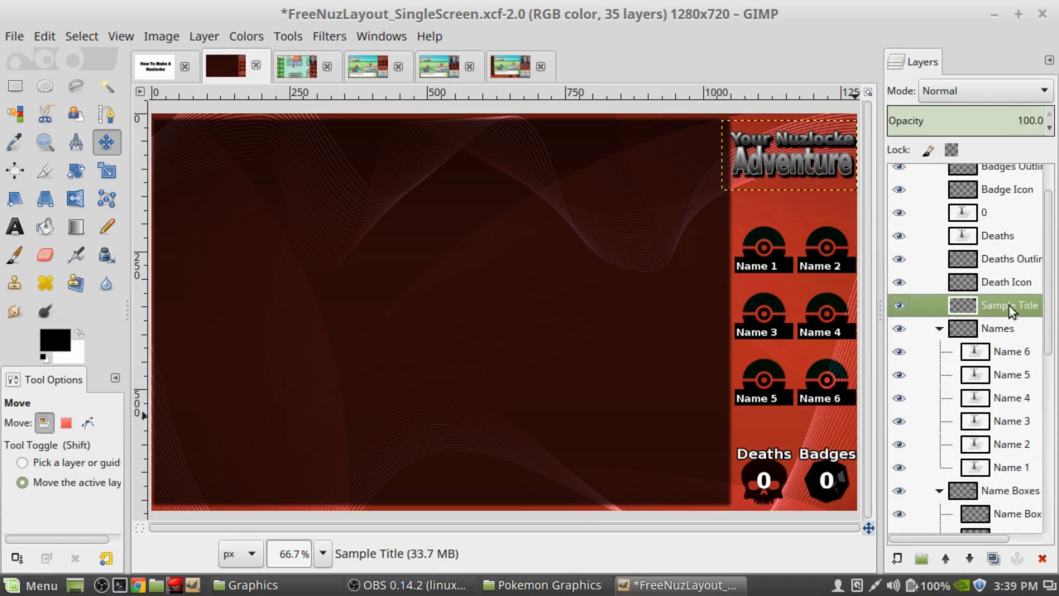
left_click(897, 306)
left_click(897, 306)
left_click(897, 306)
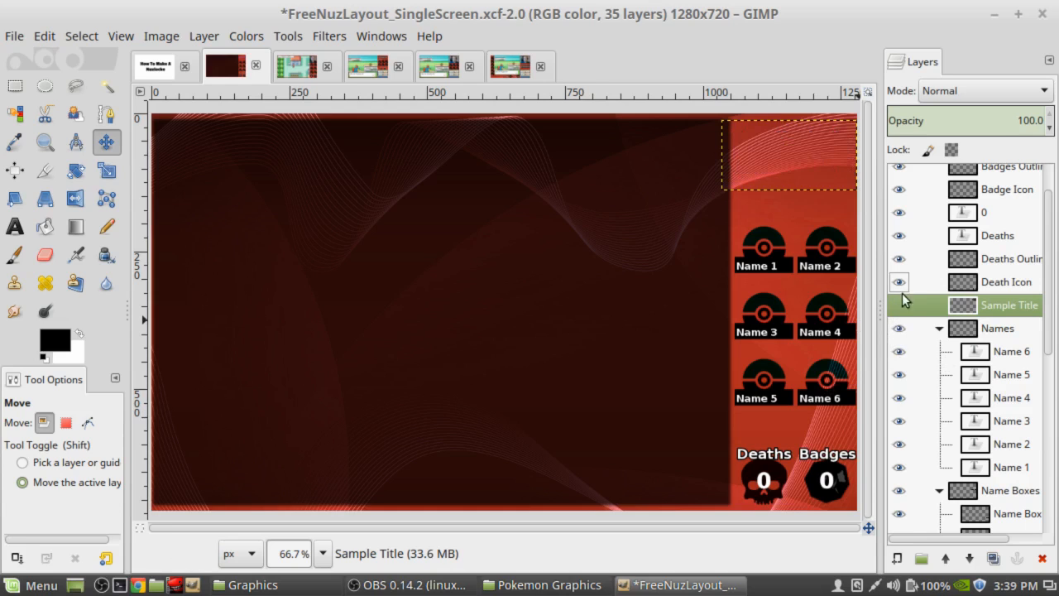
left_click(899, 305)
left_click(899, 305)
left_click(898, 306)
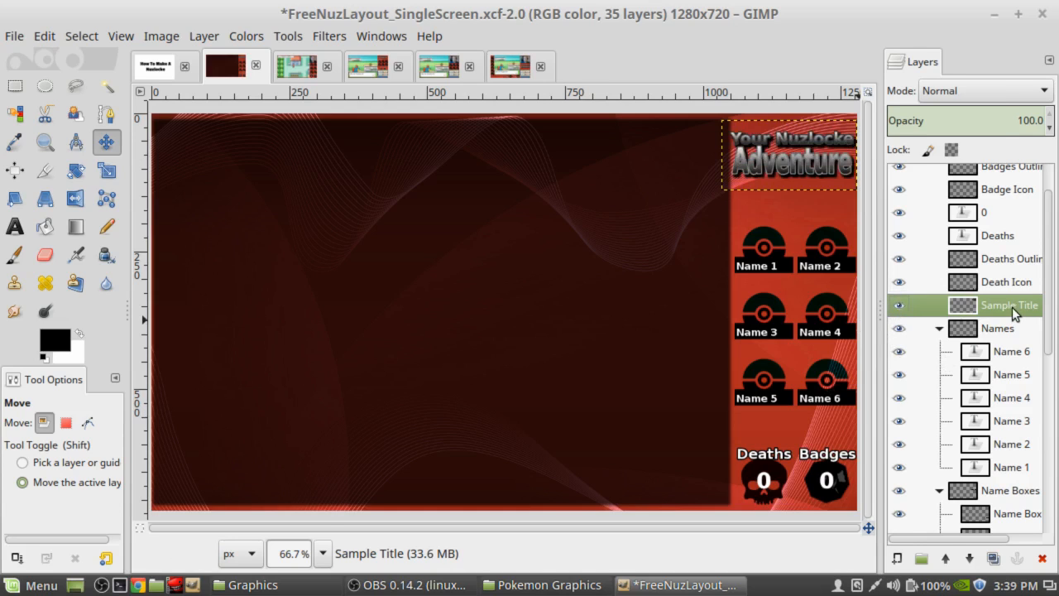
Look at the layer commands available for the Sample Title layer, including deletion, and dismiss them.
right_click(1011, 306)
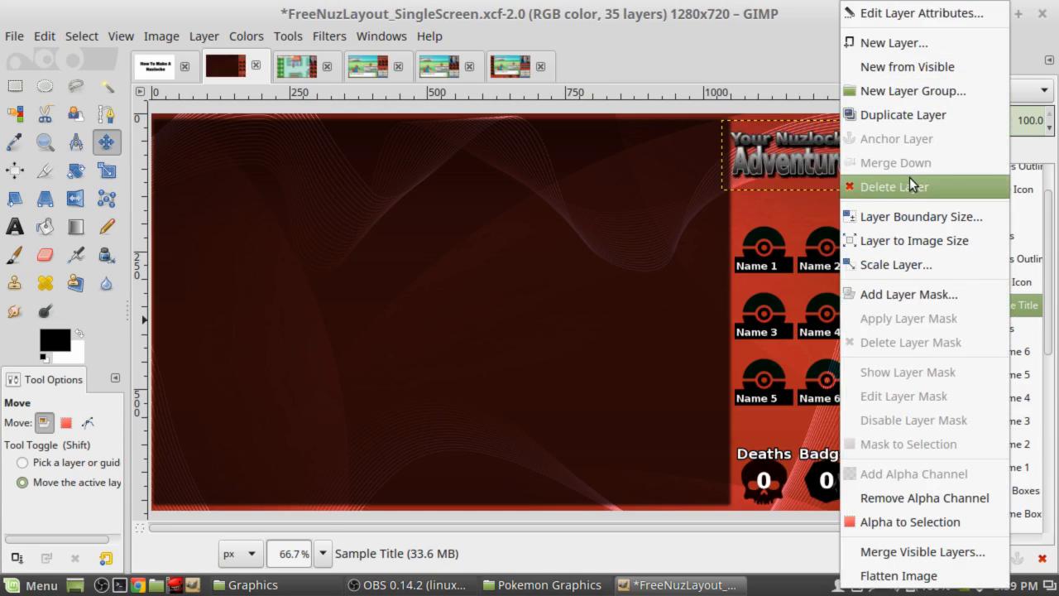
left_click(1032, 309)
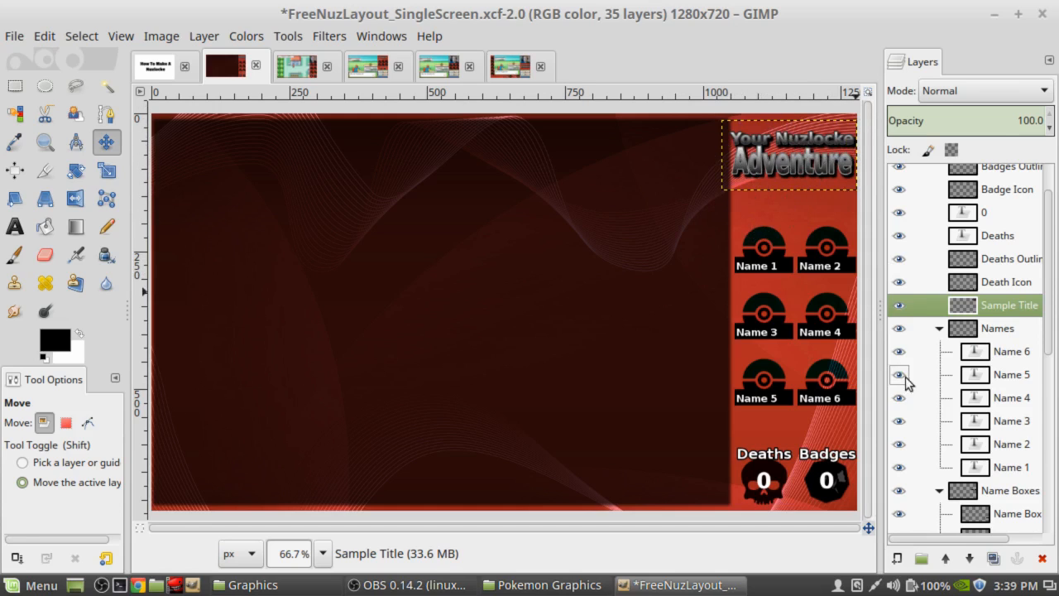
Try a hue of -25 and a lightness of 63 on the Backdrop layer with Hue-Saturation, and cancel the adjustment.
scroll(924, 392, "down", 5)
scroll(924, 391, "down", 3)
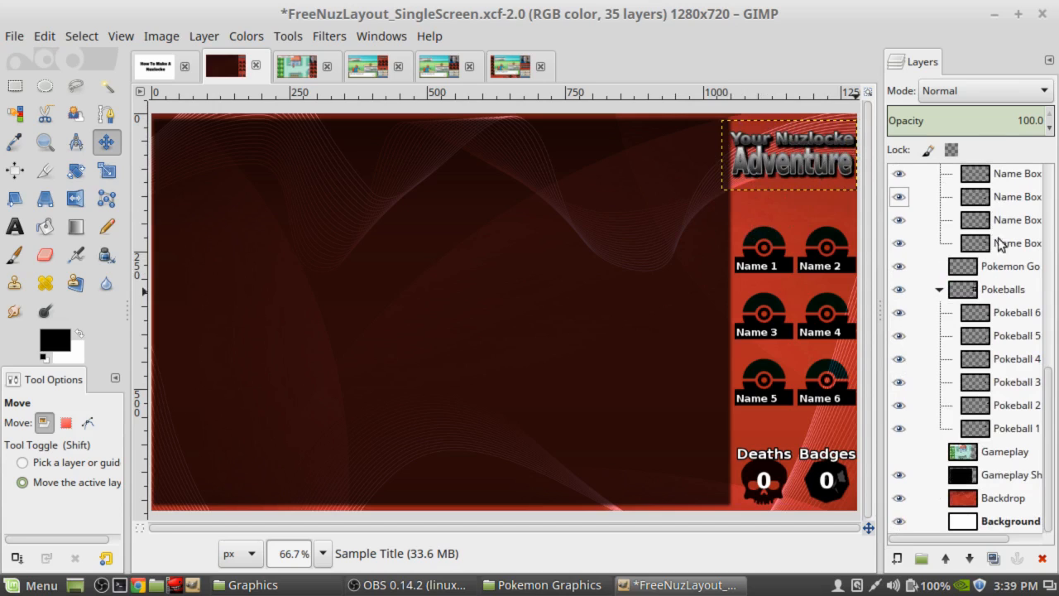
left_click(999, 501)
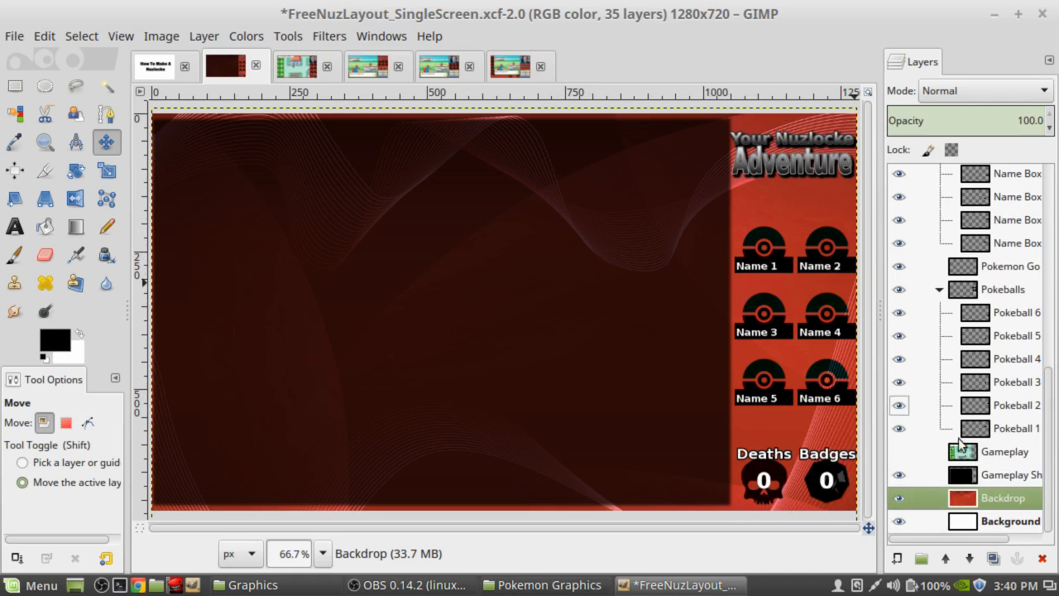
double_click(1026, 500)
left_click(954, 495)
left_click(246, 36)
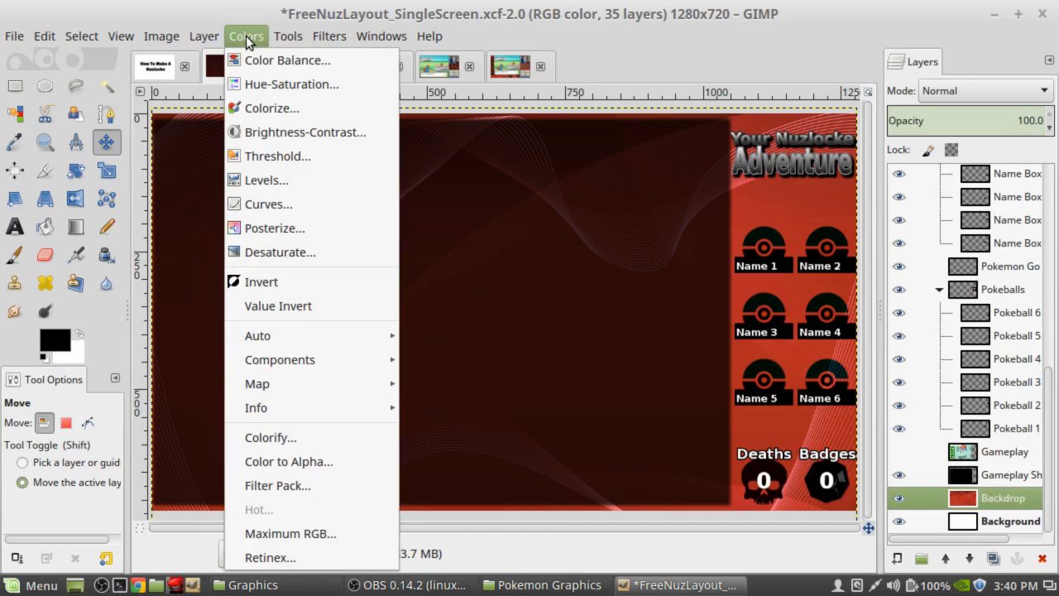
left_click(297, 86)
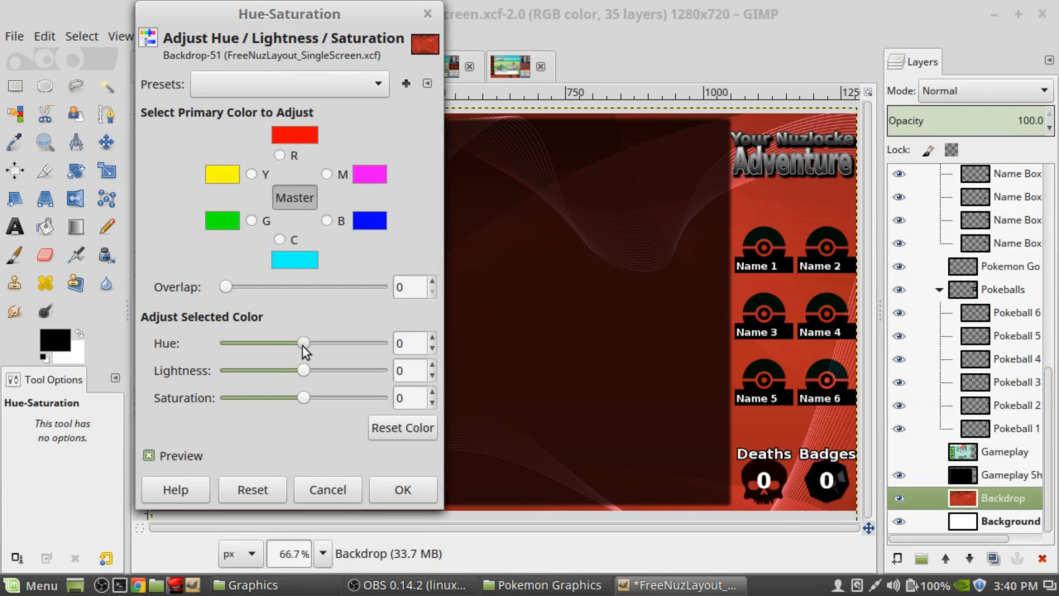
mouse_move(303, 348)
left_mouse_down()
mouse_move(232, 332)
mouse_move(304, 347)
left_mouse_up()
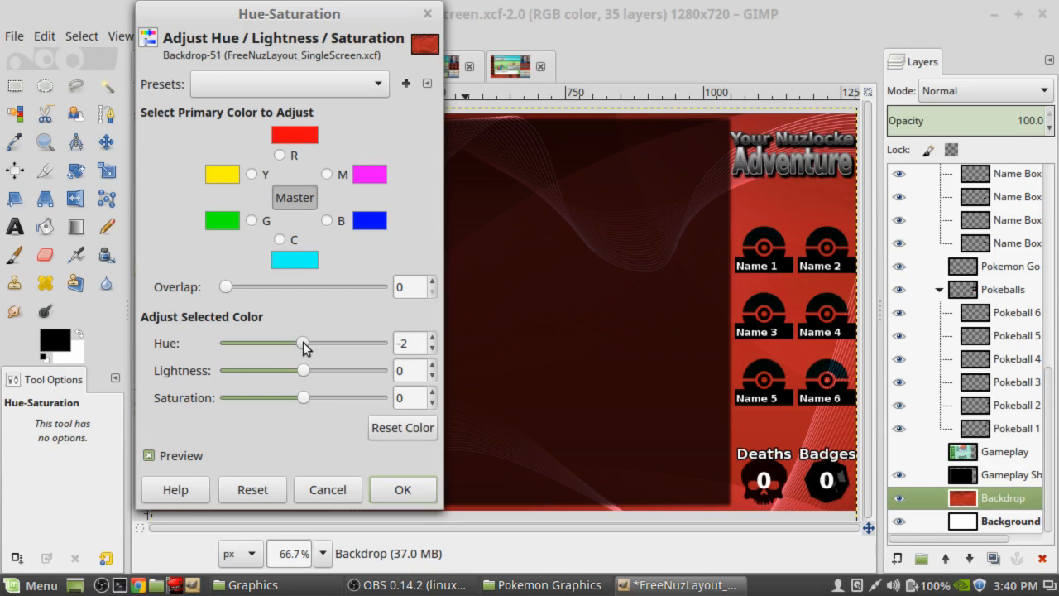
mouse_move(303, 345)
left_mouse_down()
mouse_move(248, 341)
mouse_move(254, 335)
mouse_move(226, 343)
mouse_move(414, 354)
mouse_move(322, 341)
mouse_move(316, 368)
mouse_move(337, 373)
mouse_move(352, 370)
mouse_move(294, 341)
left_mouse_up()
left_click(327, 338)
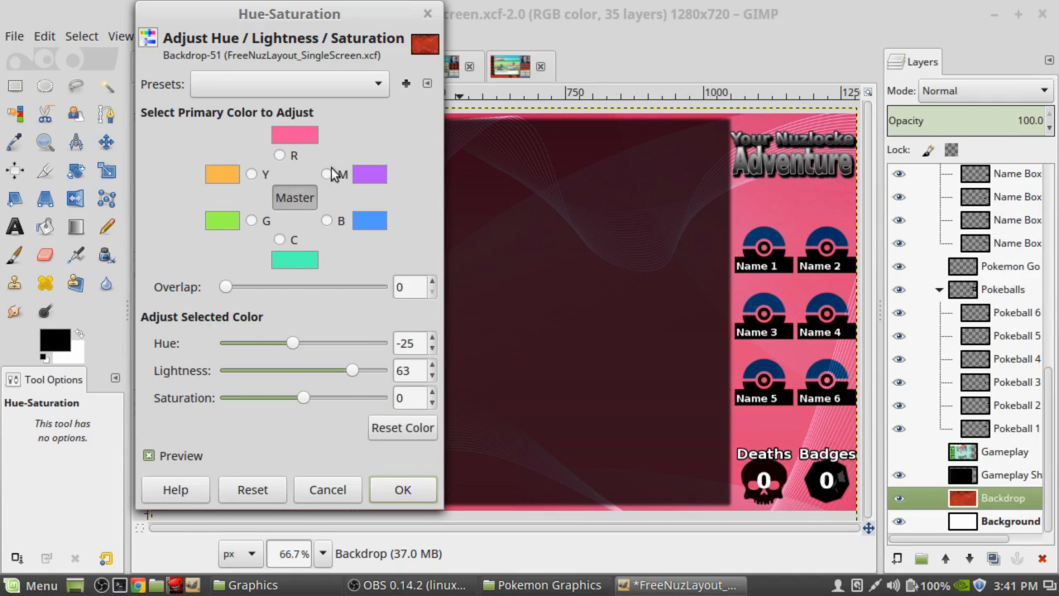
left_click(326, 489)
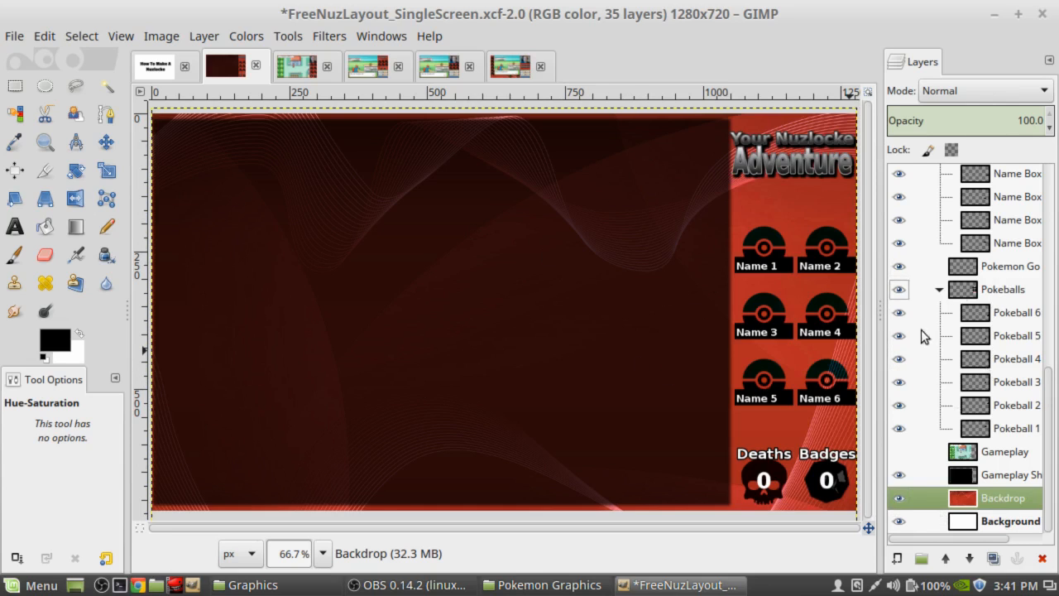
Show the Gameplay layer in the single-screen layout.
scroll(1012, 289, "up", 5)
scroll(1013, 260, "down", 5)
scroll(993, 348, "up", 2)
scroll(991, 298, "down", 2)
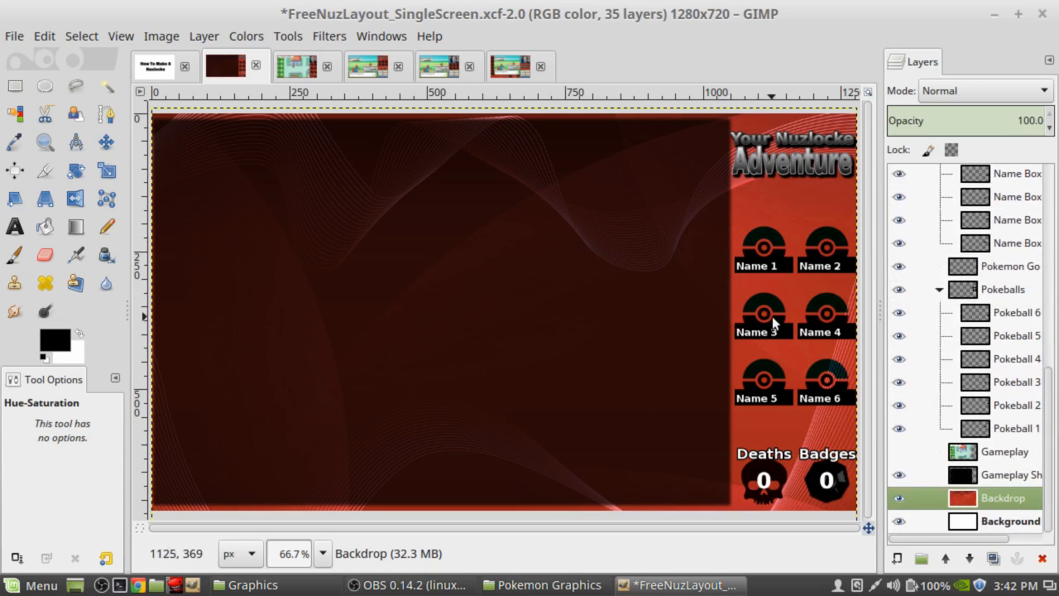
left_click(899, 452)
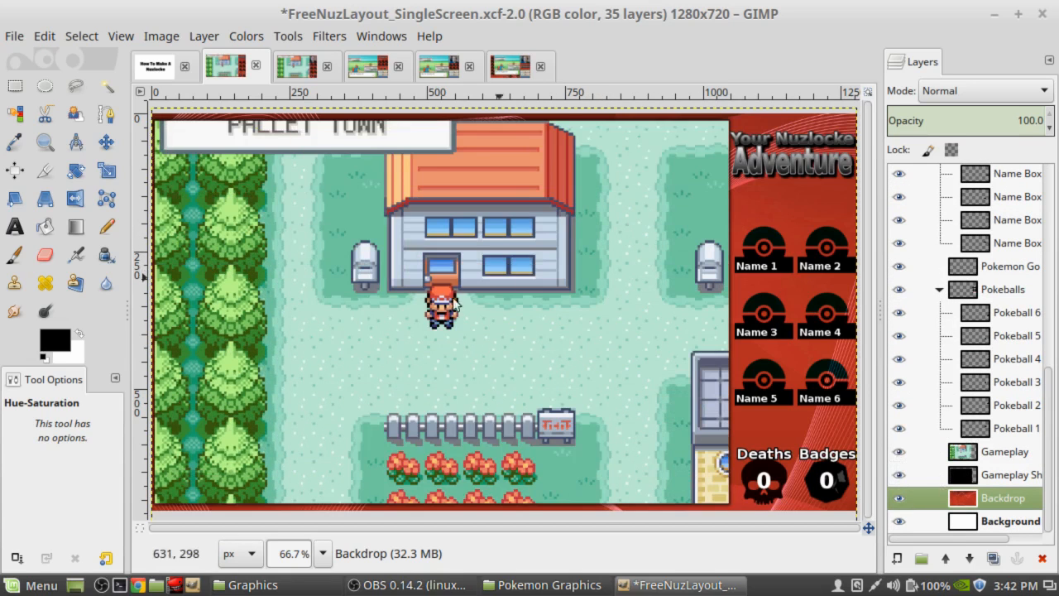
In the DS screen layout, hide the Top Screen and Bottom Screen layers and select the Background layer.
left_click(377, 66)
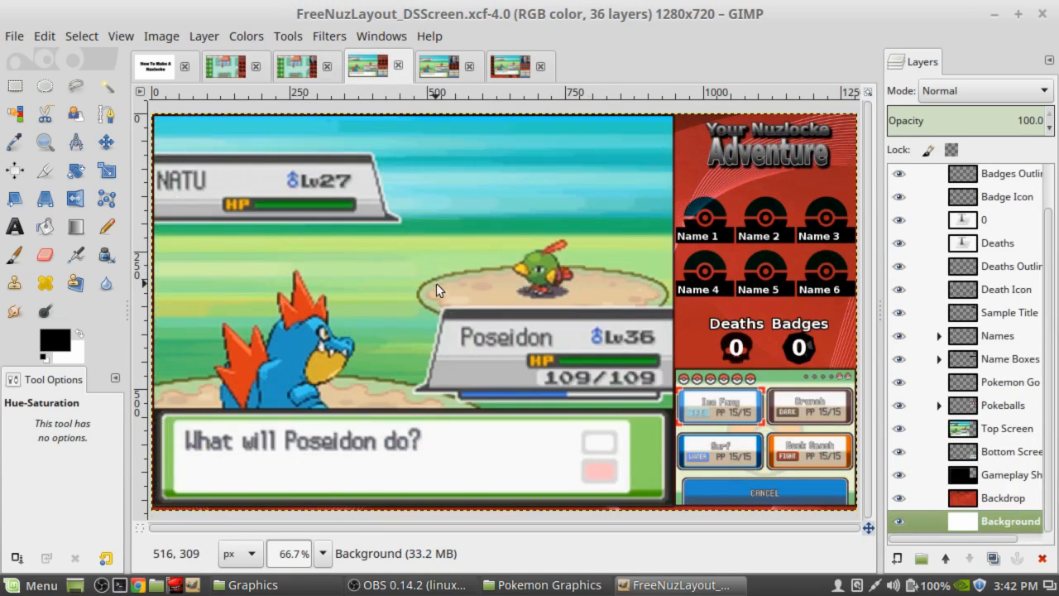
left_click(1016, 430)
left_click(899, 429)
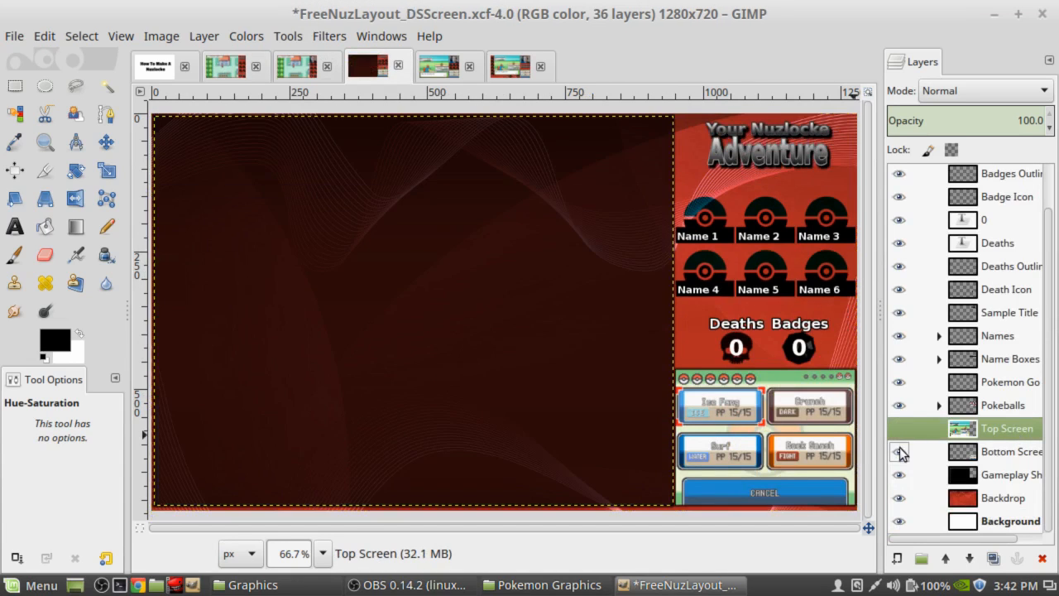
left_click(899, 452)
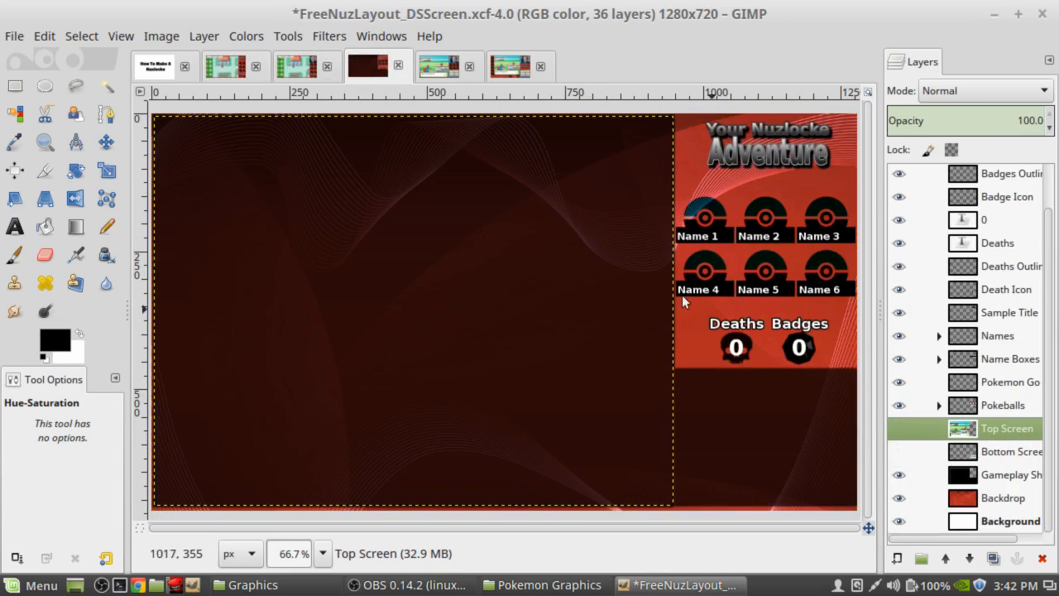
left_click(1014, 522)
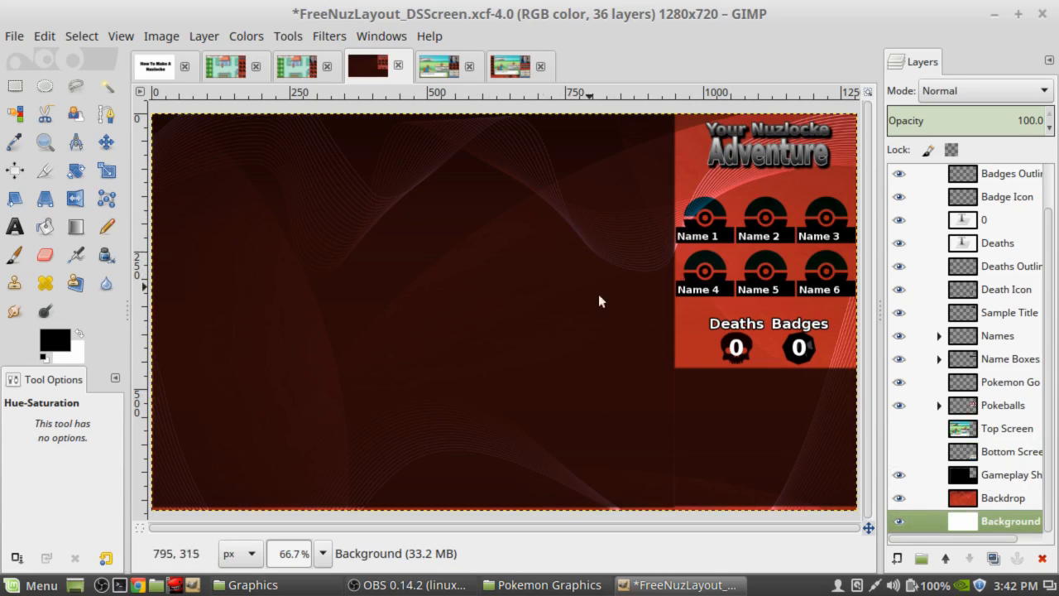
Expand the Names layer group to list its individual name layers.
scroll(989, 313, "up", 1)
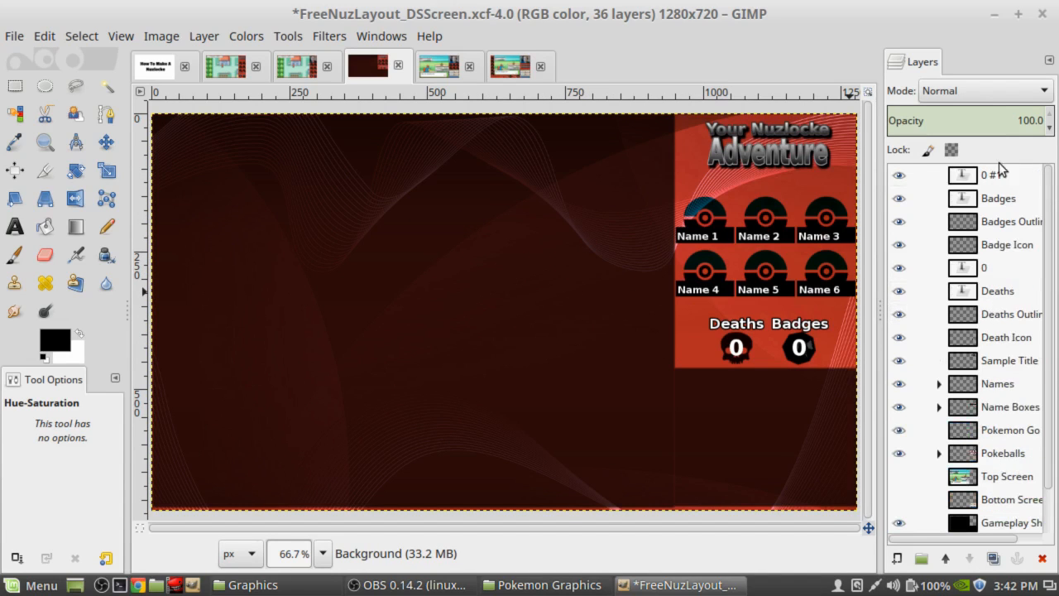
scroll(980, 328, "down", 1)
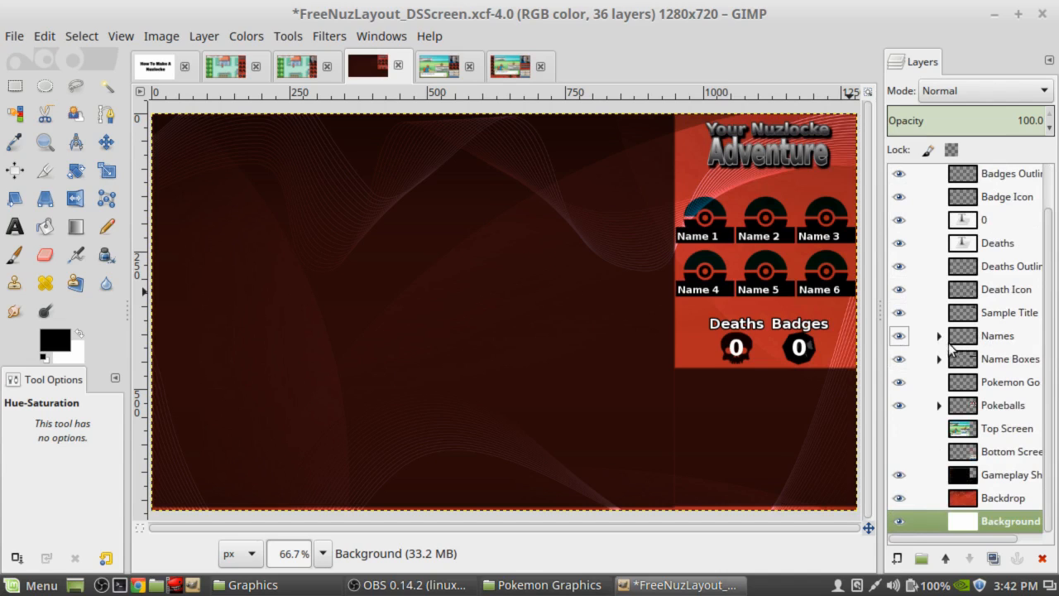
left_click(939, 337)
left_click(939, 337)
left_click(939, 337)
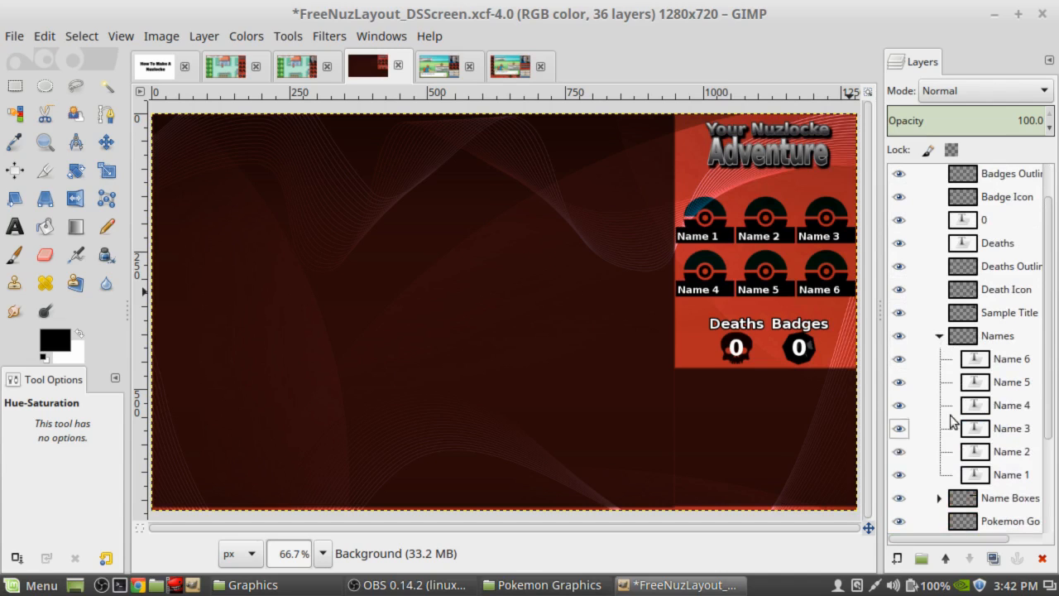
left_click(939, 336)
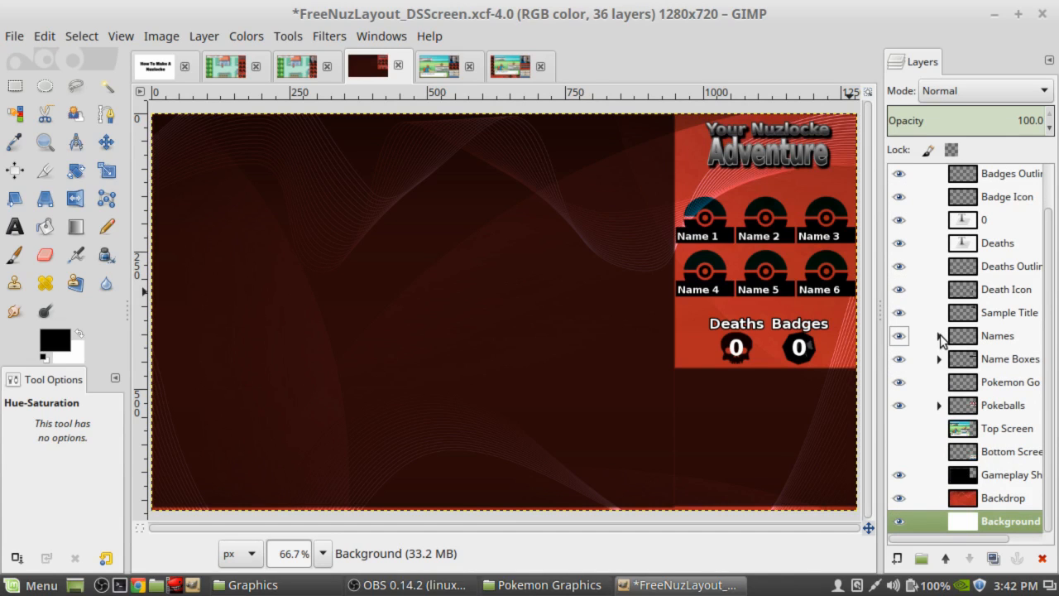
left_click(939, 336)
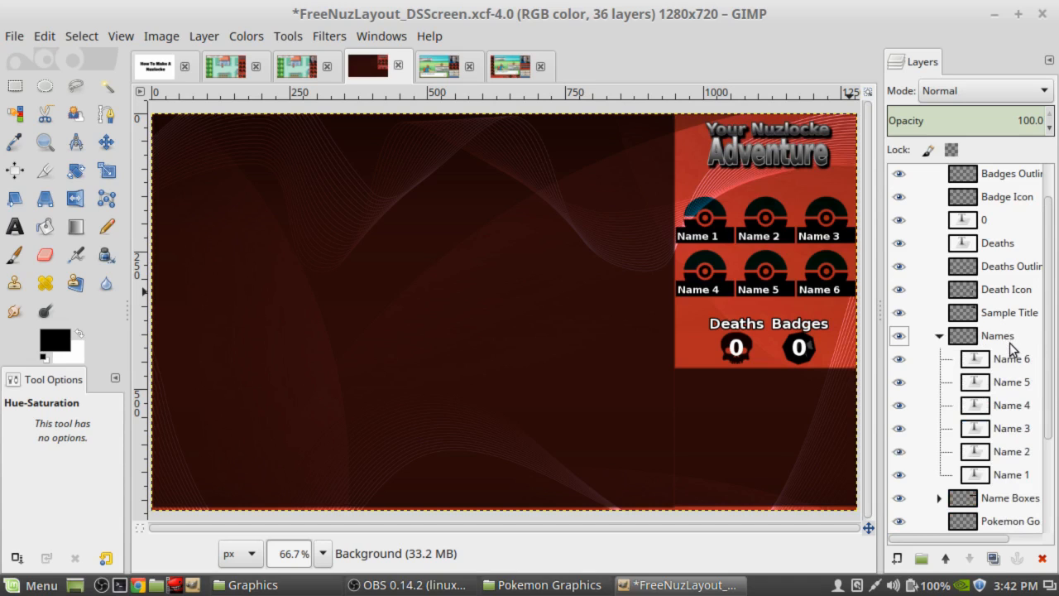
Hide all six layers in the Names group, from Name 6 to Name 1.
scroll(1008, 344, "down", 1)
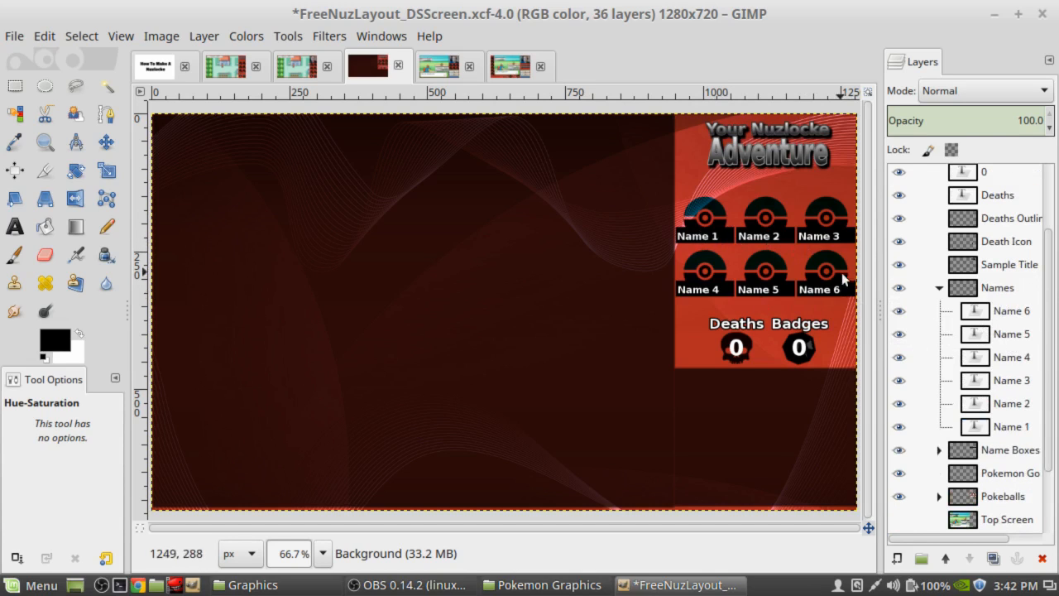
left_click(899, 310)
left_click(899, 334)
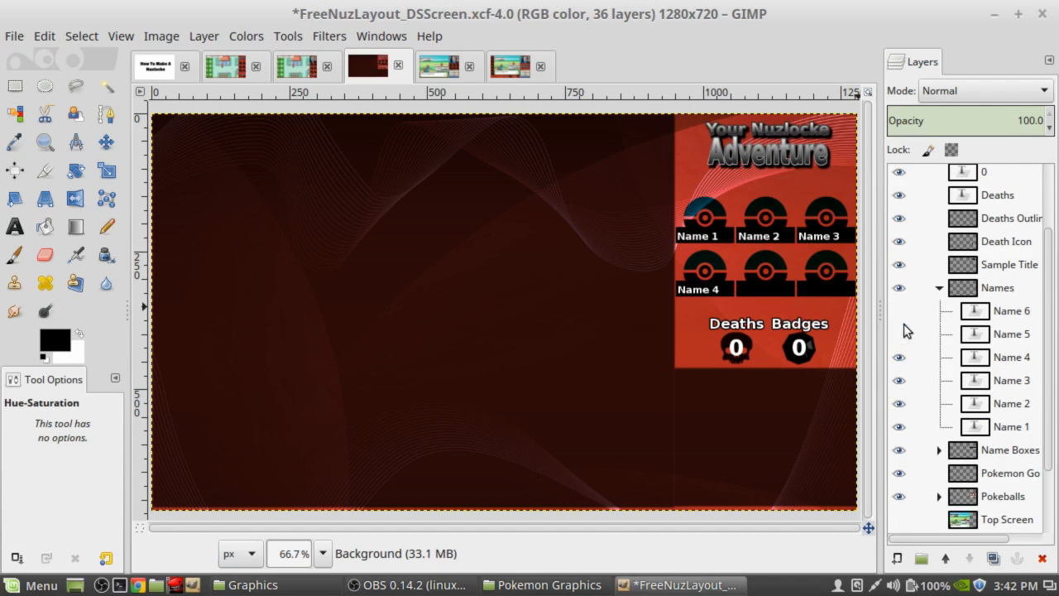
left_click(898, 356)
left_click(899, 381)
left_click(898, 403)
left_click(898, 427)
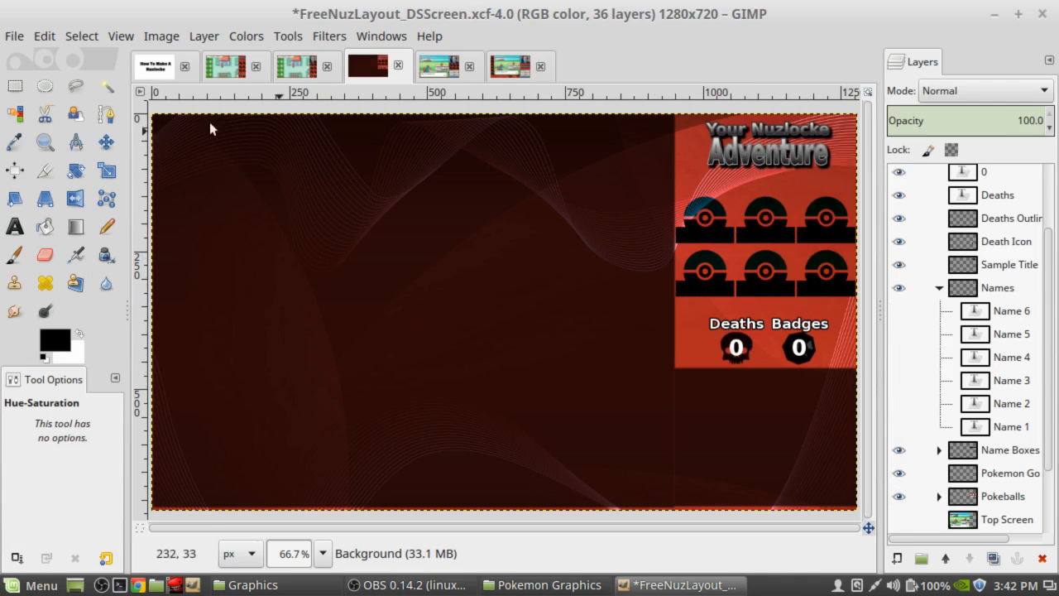
Export the DS screen layout as TestNuz_Layout01.png into the Graphics folder, keeping the offered PNG options.
left_click(13, 38)
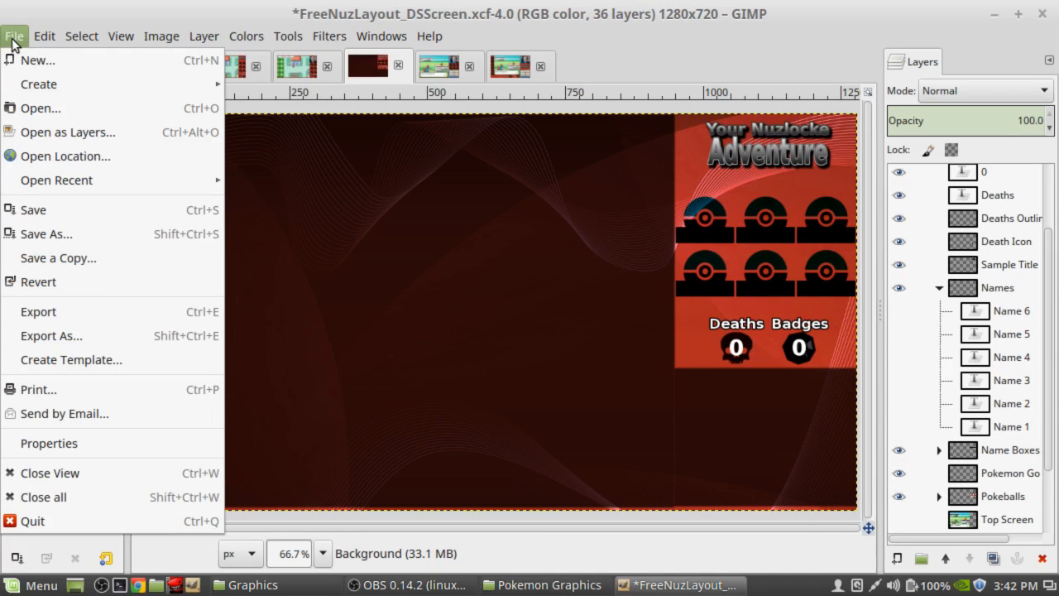
left_click(71, 313)
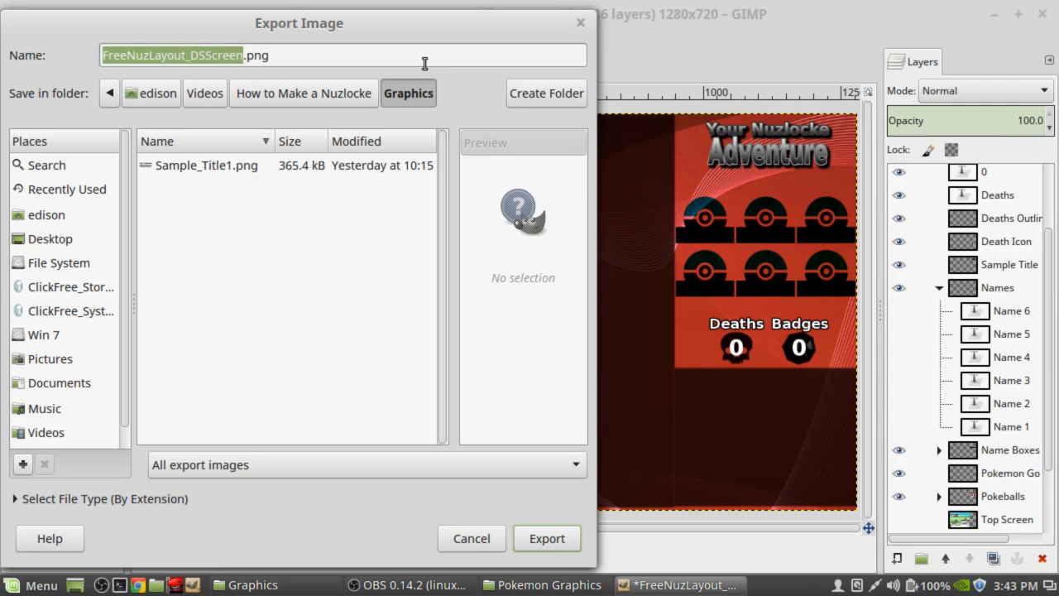
type("HGNuz")
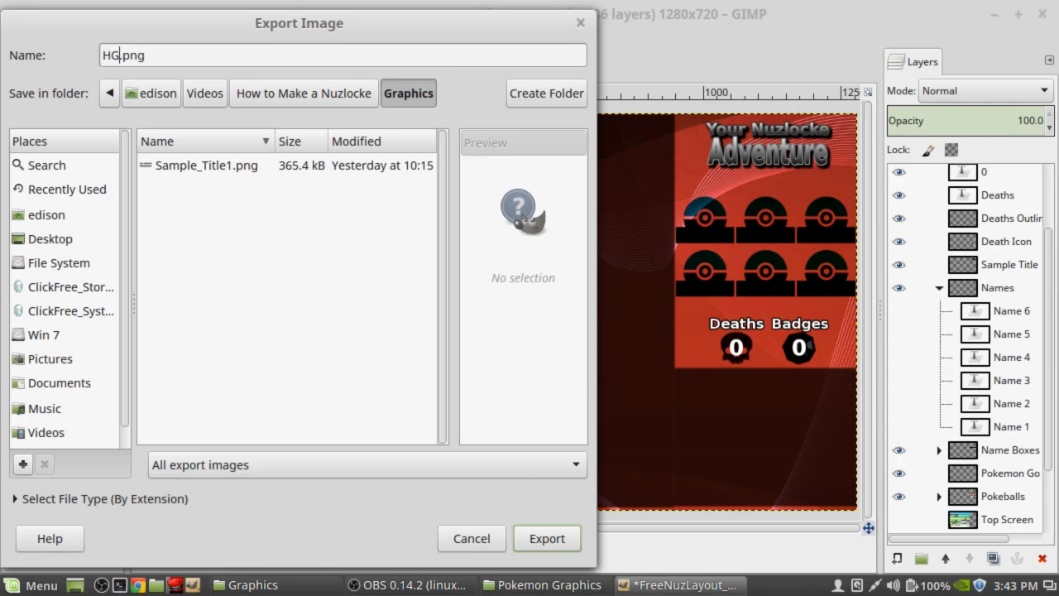
type("_Layout01")
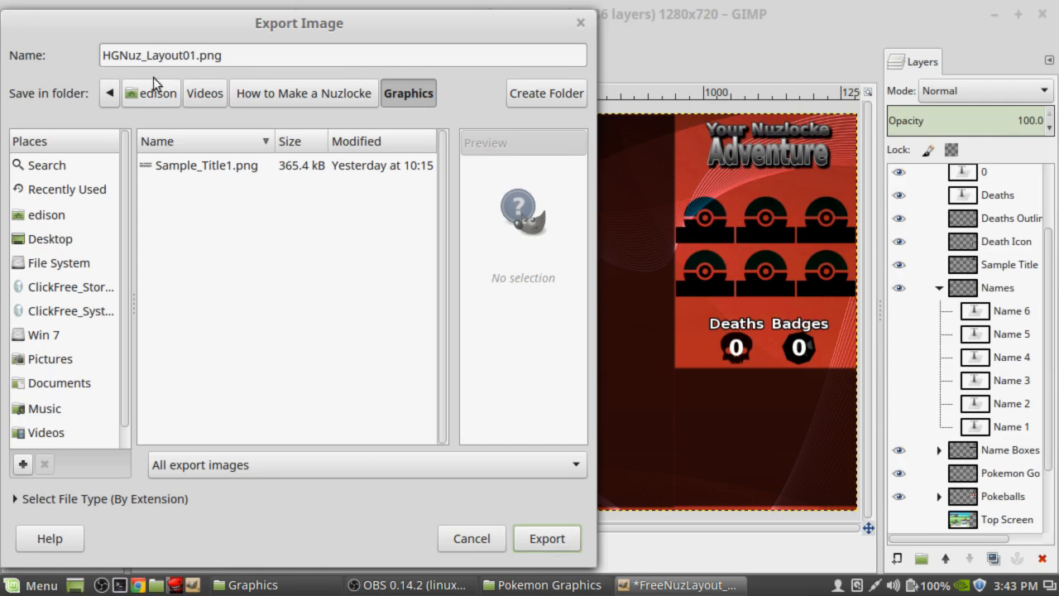
left_click_drag(120, 55, 88, 56)
type("Test")
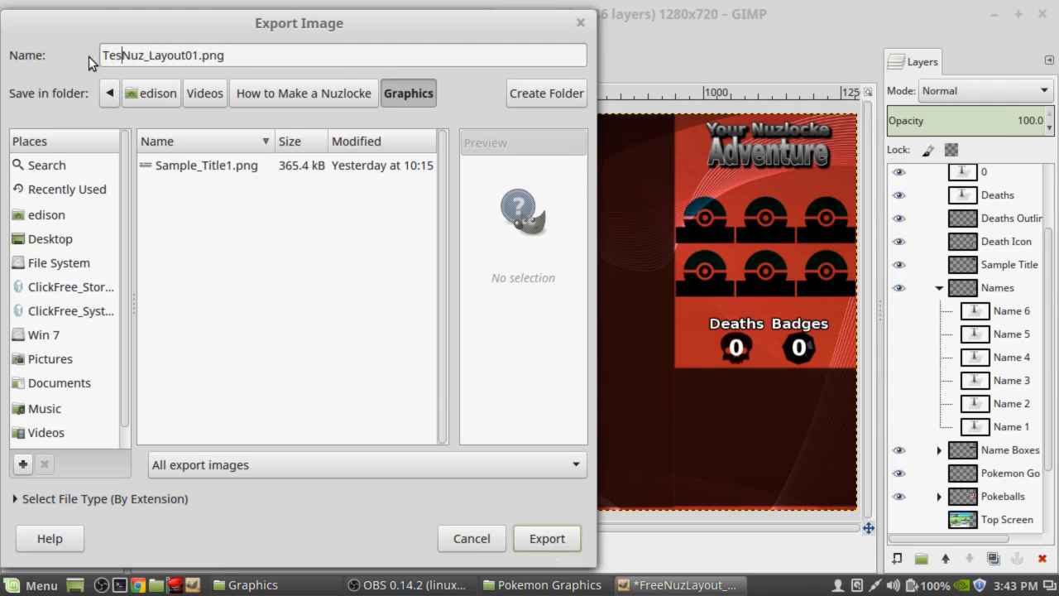
left_click(552, 543)
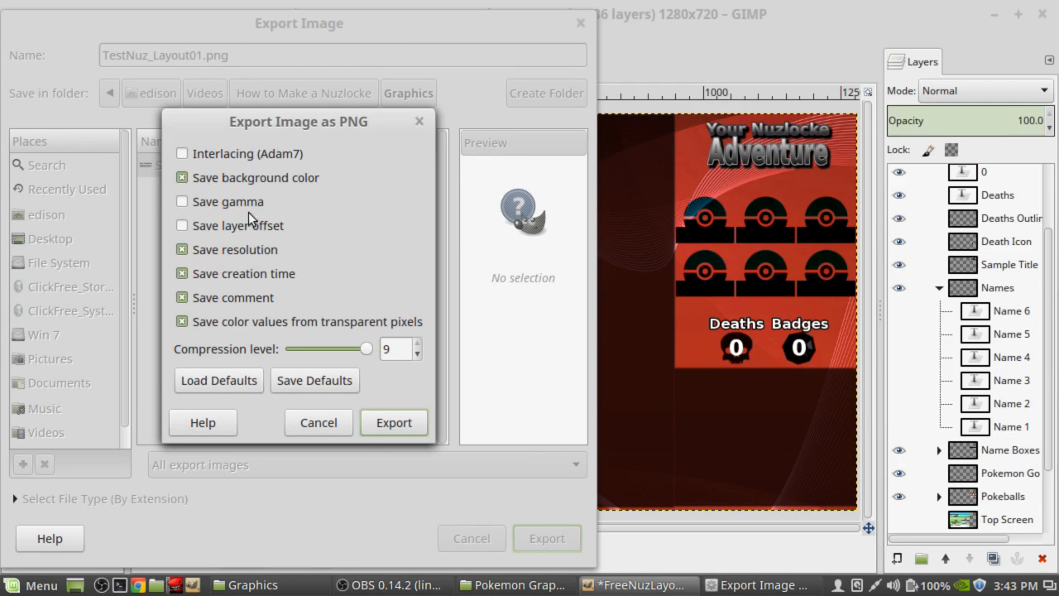
left_click(394, 425)
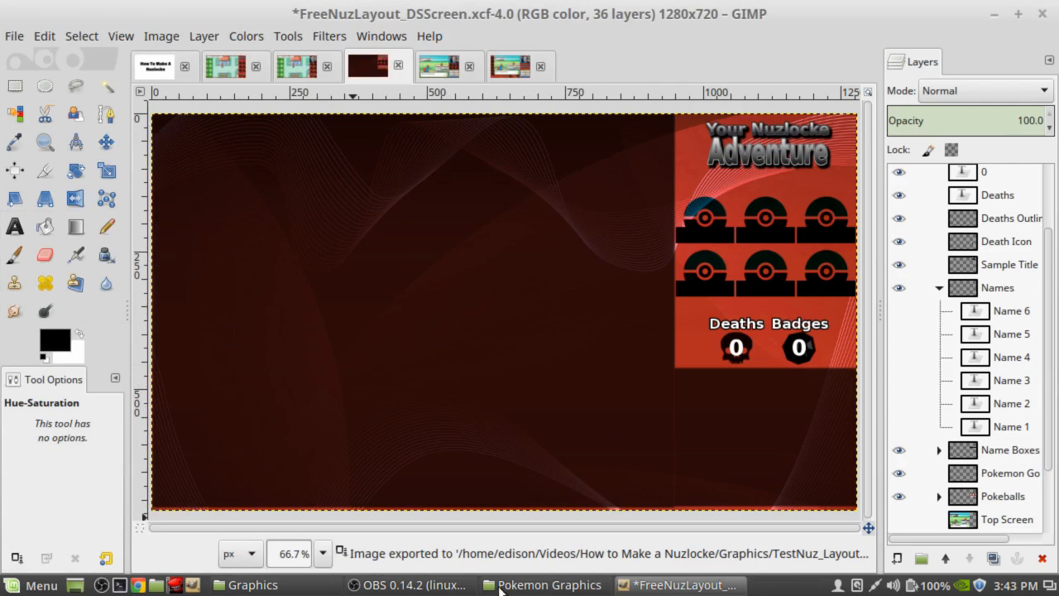
View the exported TestNuz_Layout01.png from the Graphics folder, close the viewer, and return to the layout in GIMP.
left_click(253, 584)
left_click(570, 204)
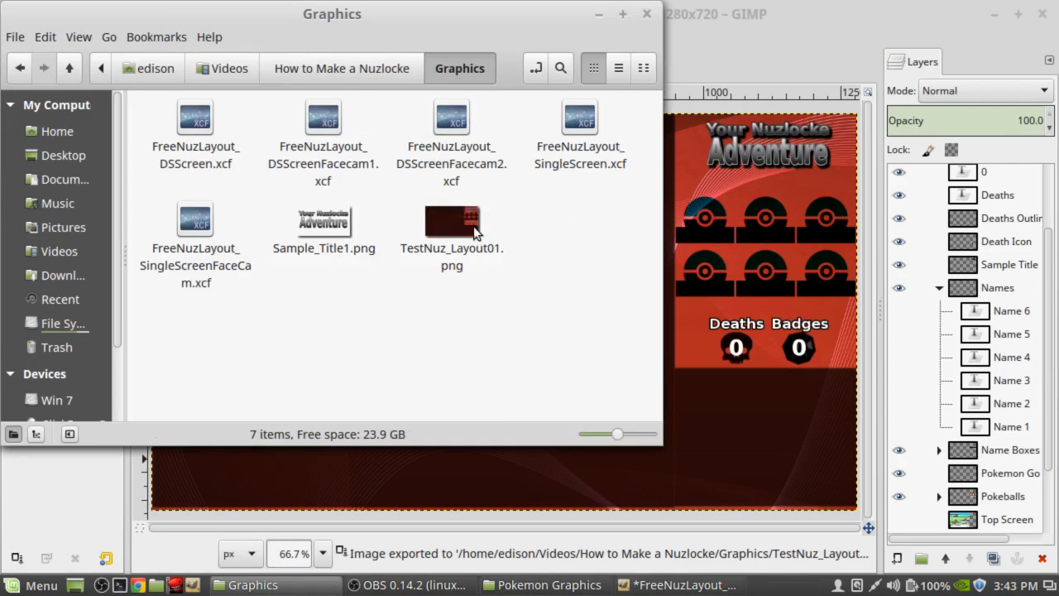
left_click(450, 218)
double_click(450, 219)
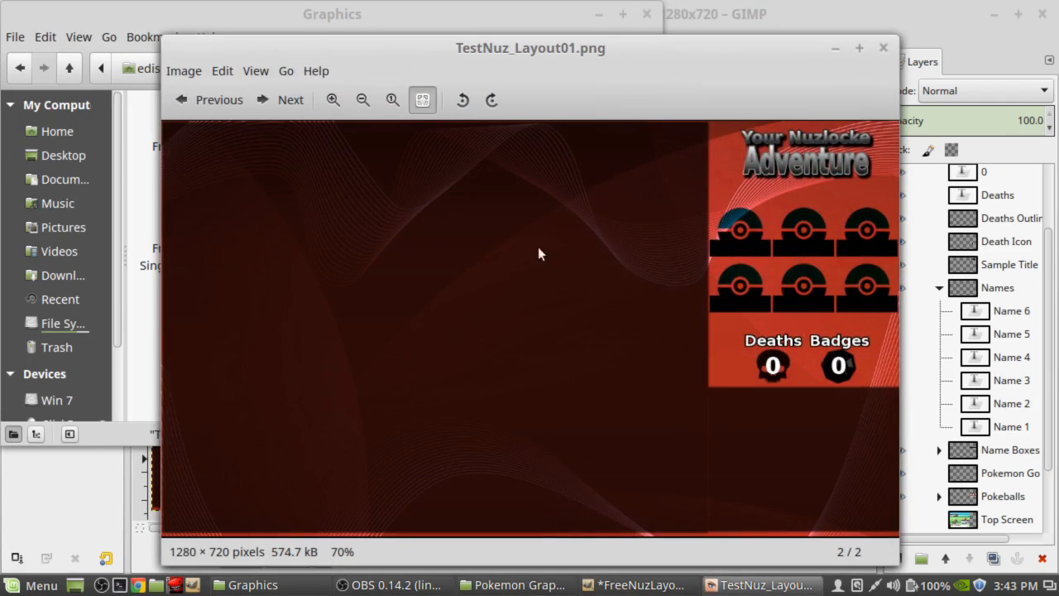
left_click_drag(697, 66, 661, 36)
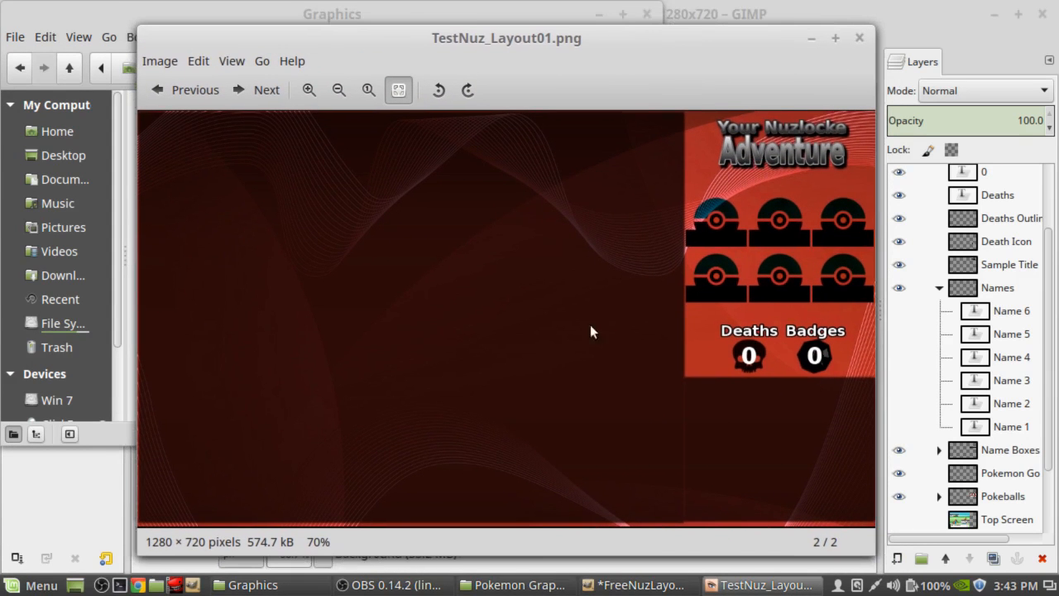
left_click(859, 37)
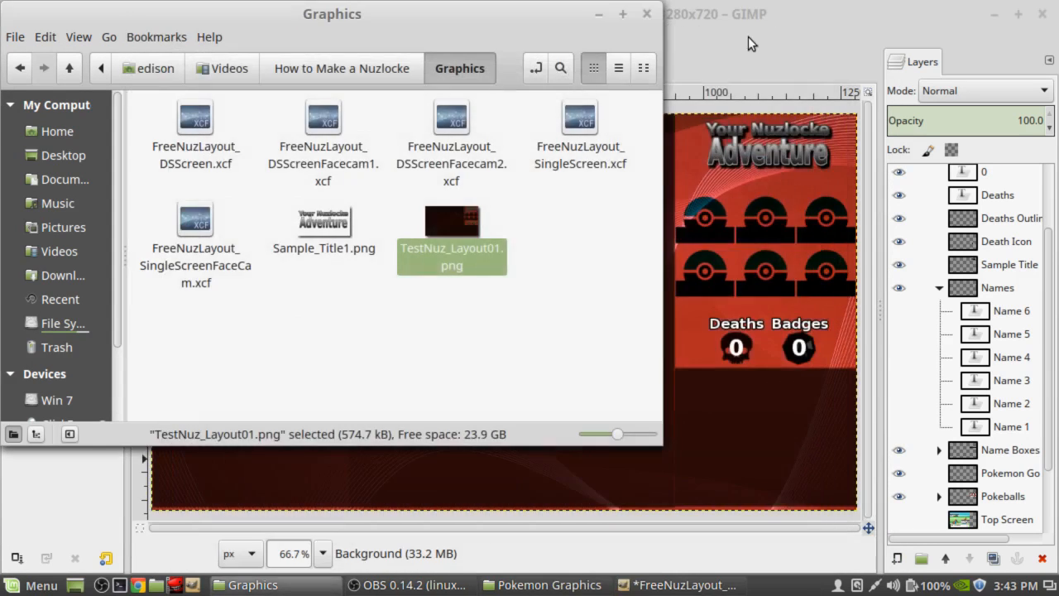
left_click(738, 23)
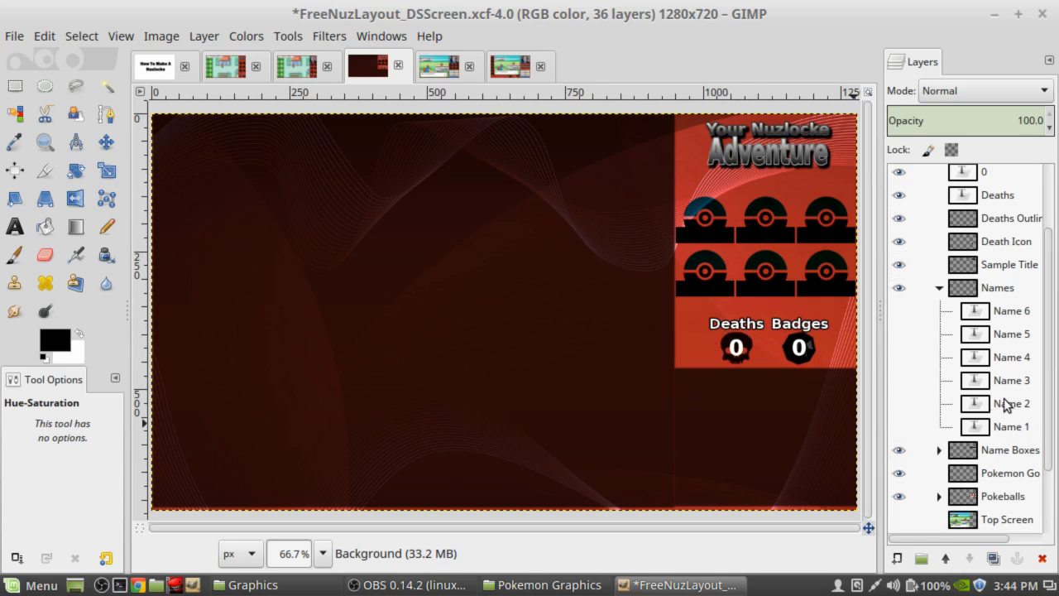
Collapse the Names group and make Pokemon Go Here the active layer, checking its full name in the layer list.
scroll(993, 451, "down", 3)
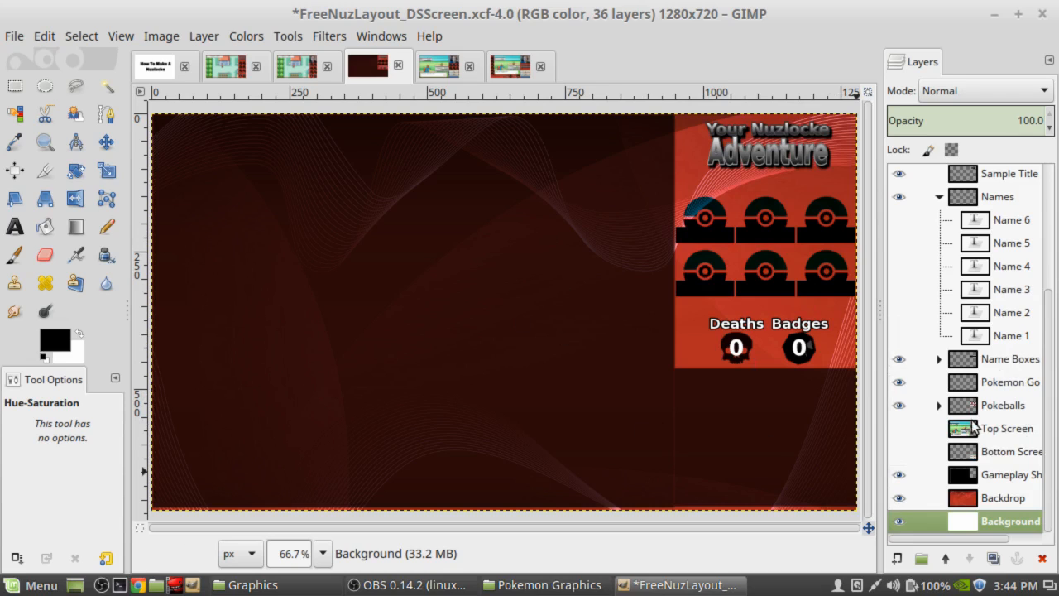
left_click(939, 197)
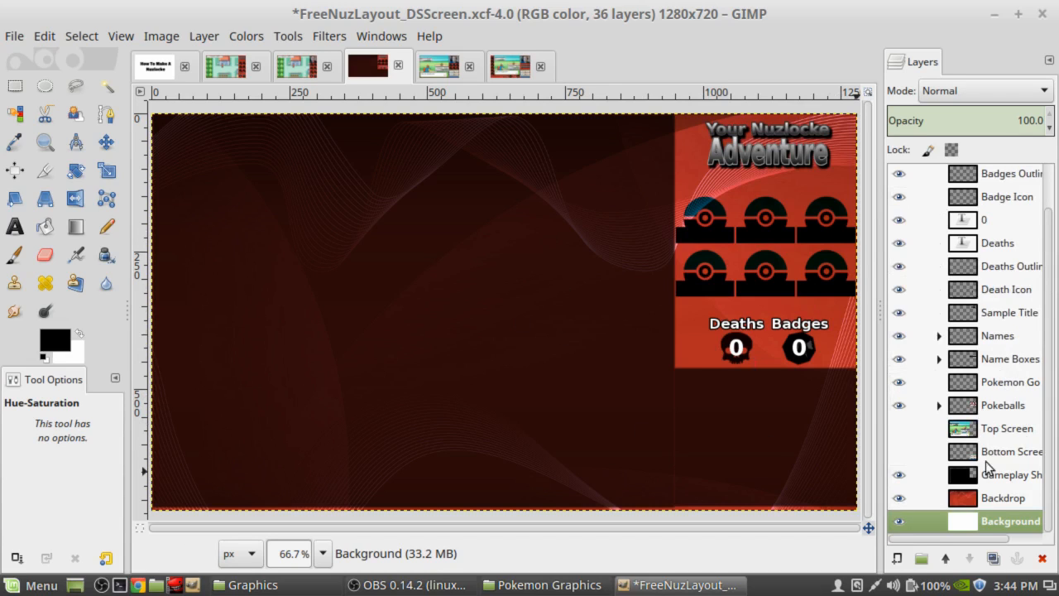
left_click(1011, 383)
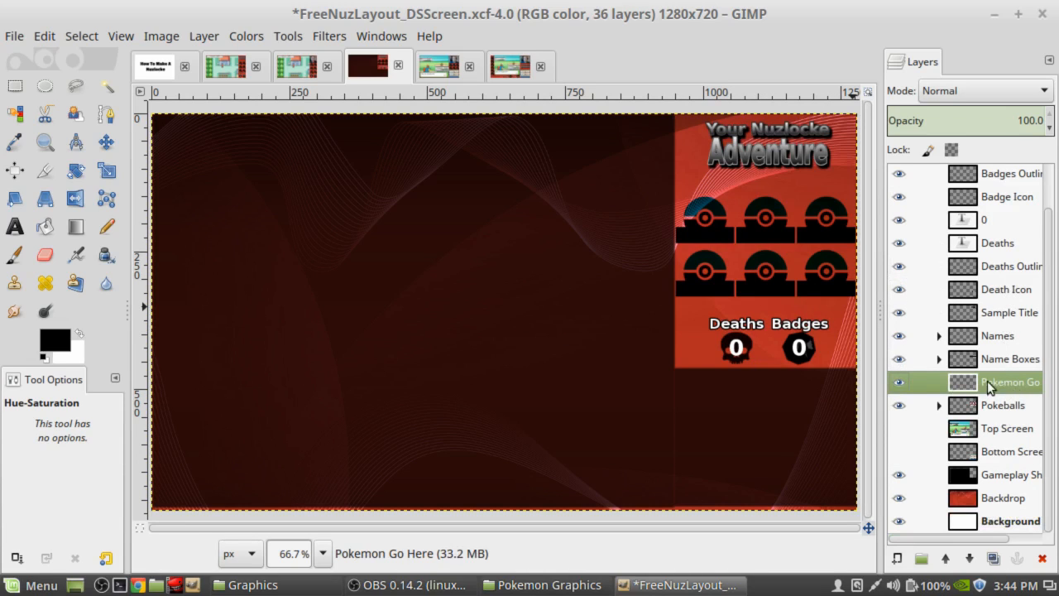
left_click_drag(882, 367, 826, 373)
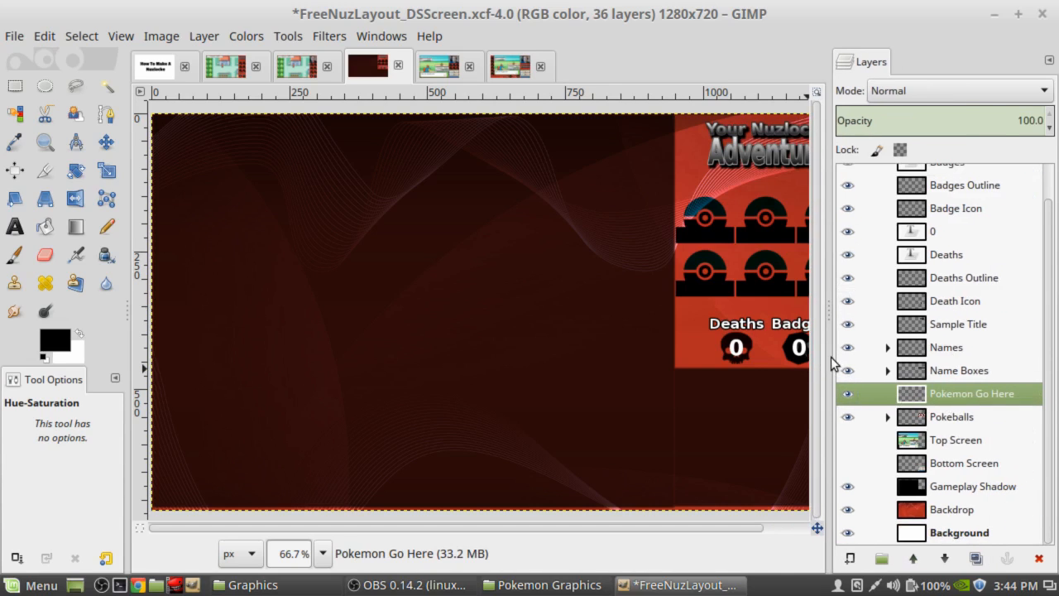
left_click_drag(828, 357, 887, 355)
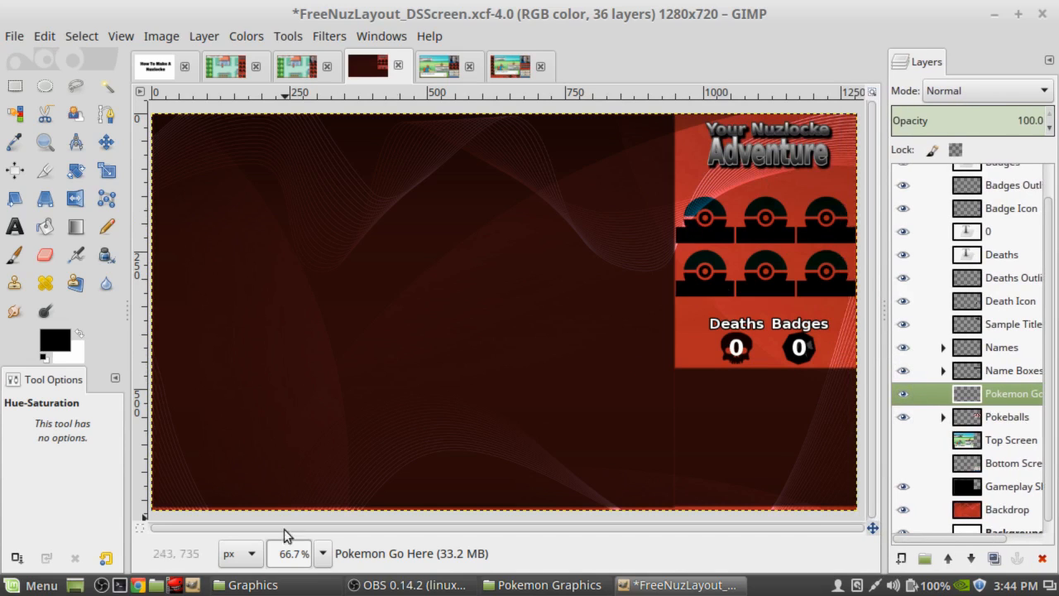
Add 1.png from the Pokemon Graphics folder to the DS screen layout as a new layer above Pokemon Go Here.
left_click(249, 585)
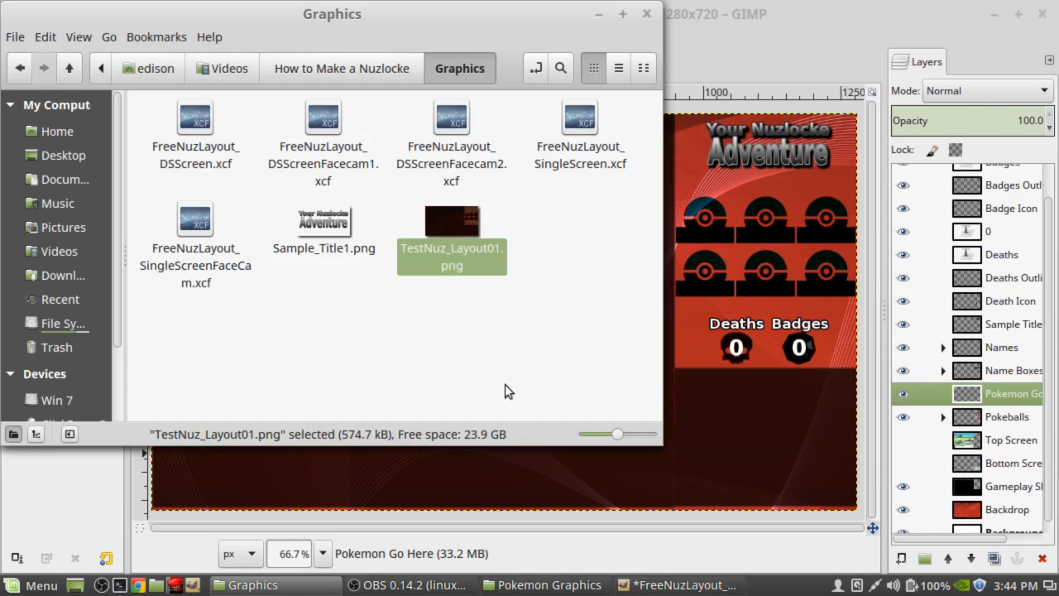
left_click(685, 16)
left_click(550, 585)
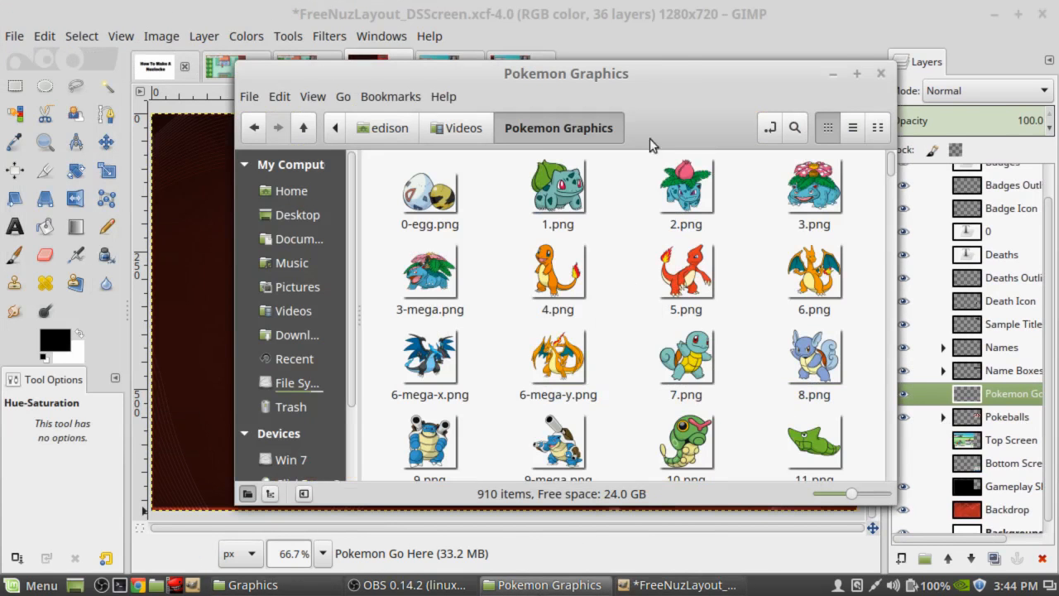
left_click_drag(664, 66, 476, 106)
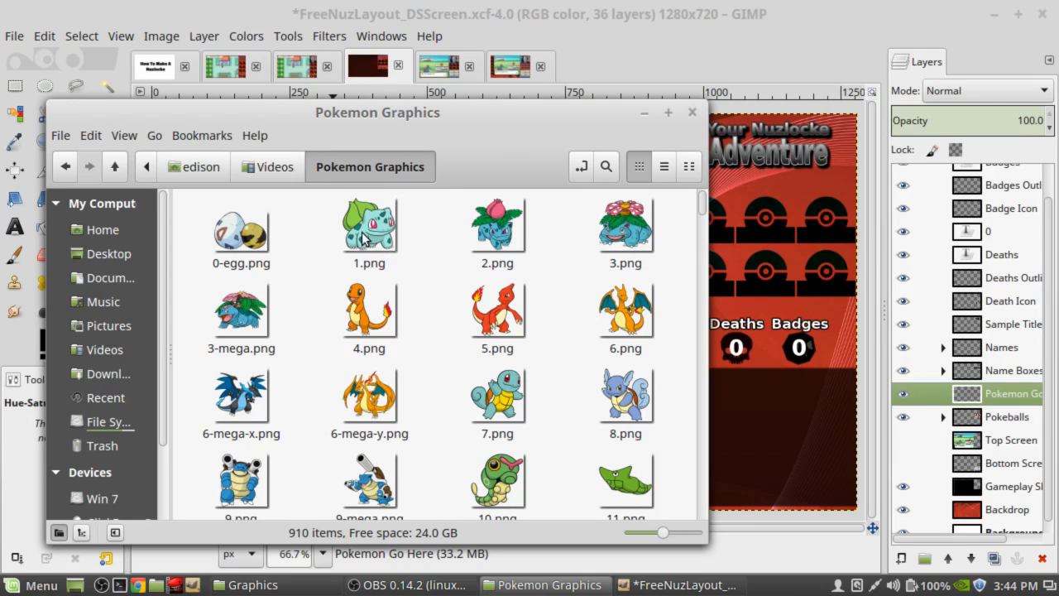
left_click_drag(370, 234, 775, 234)
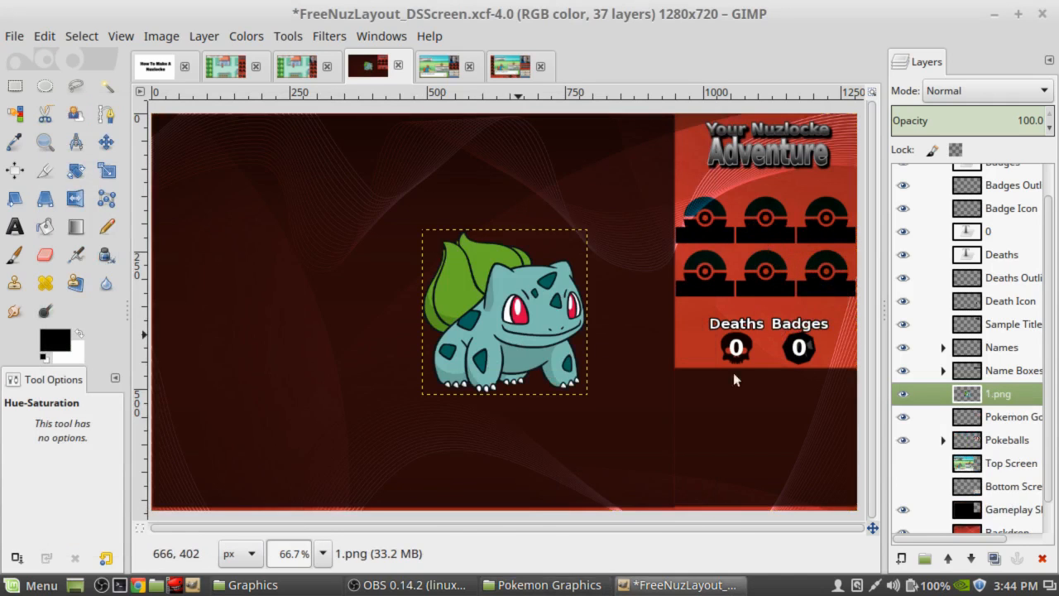
left_click(563, 585)
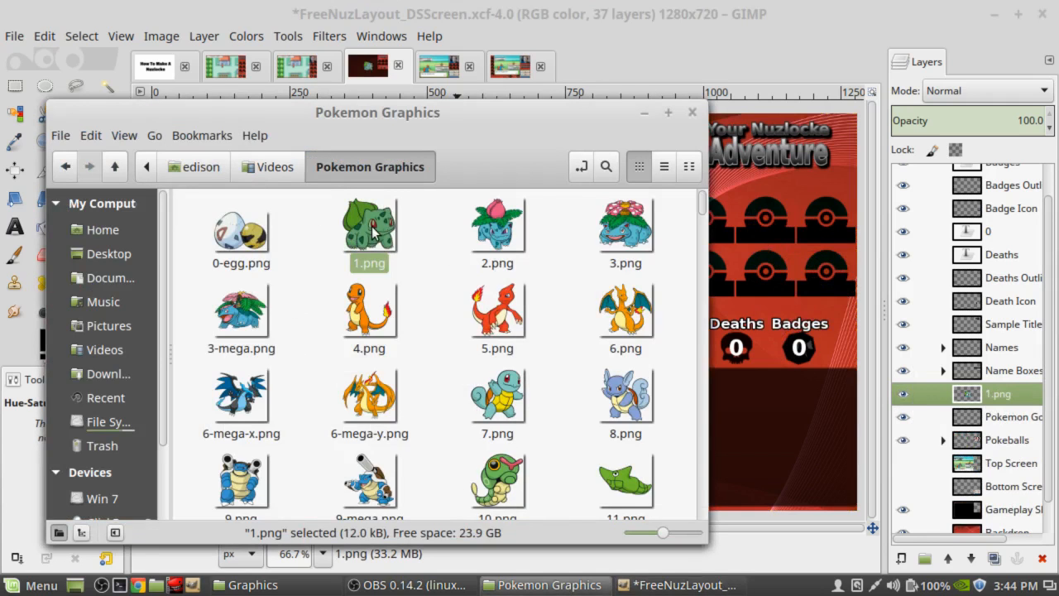
left_click(781, 13)
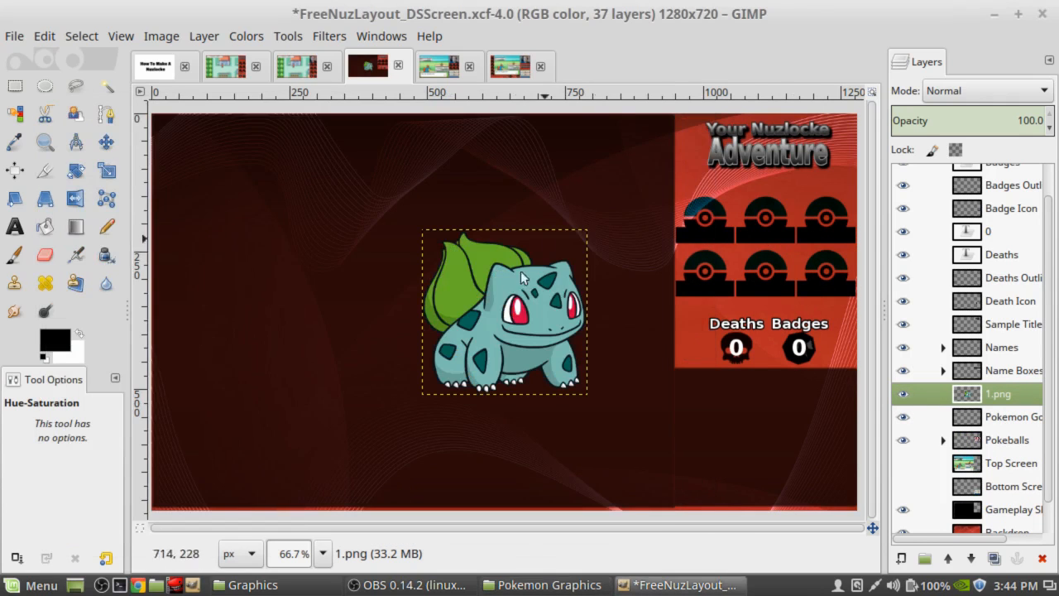
left_click(524, 333)
left_click(427, 16)
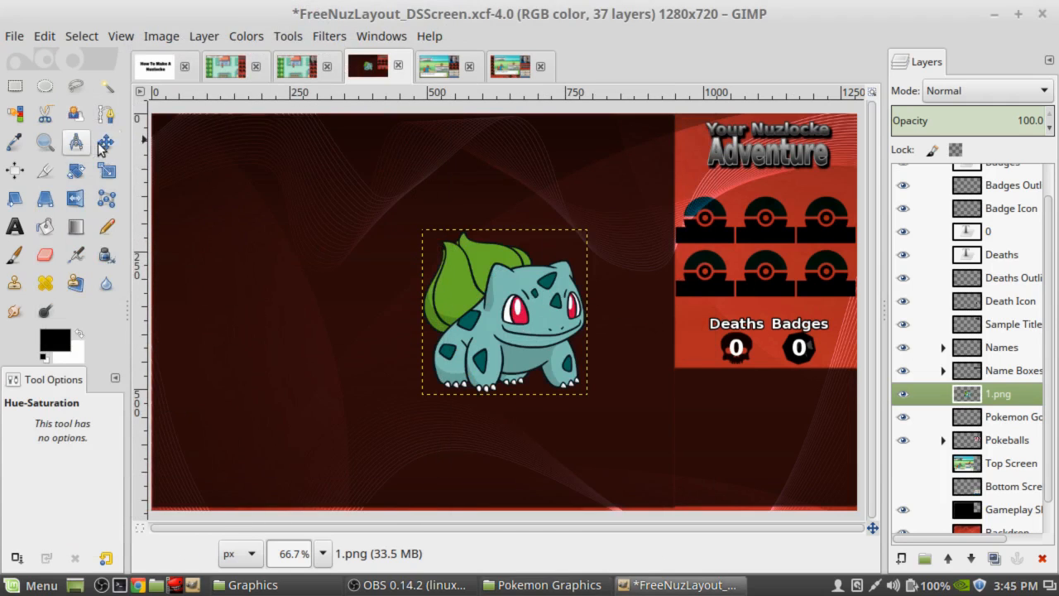
Set the Move tool to move the active layer and place the Bulbasaur image just beside the Pokeball slots.
left_click(106, 144)
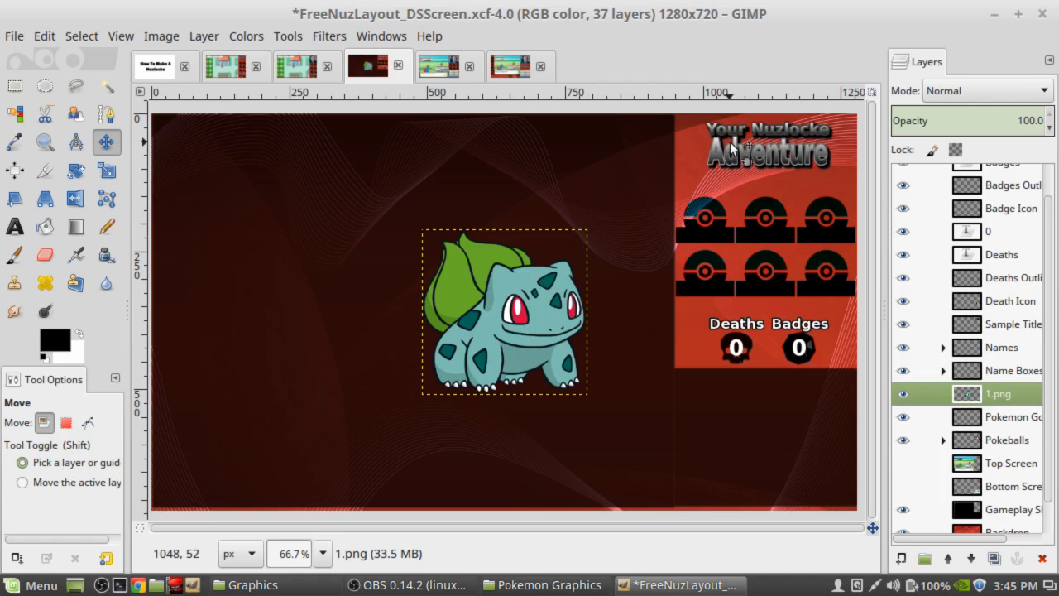
left_click_drag(728, 148, 703, 209)
key("ctrl+z")
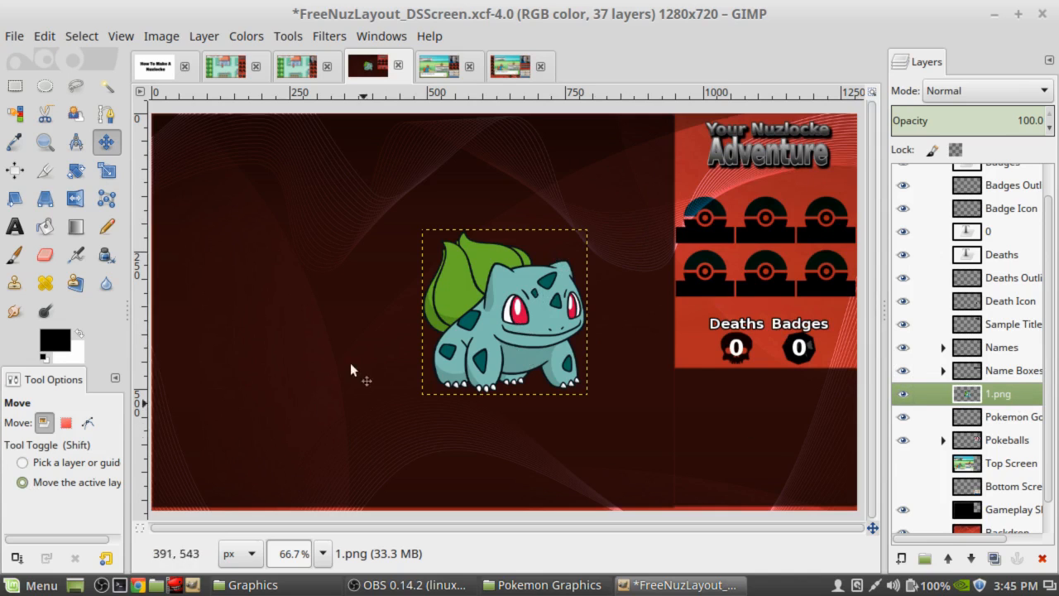
left_click_drag(361, 272, 356, 245)
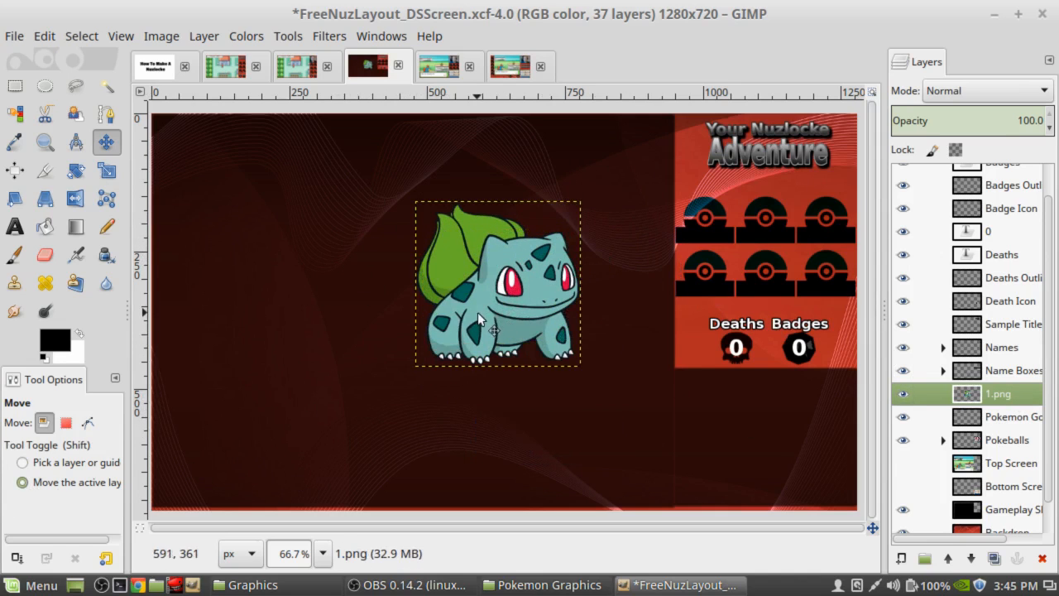
left_click_drag(478, 313, 692, 272)
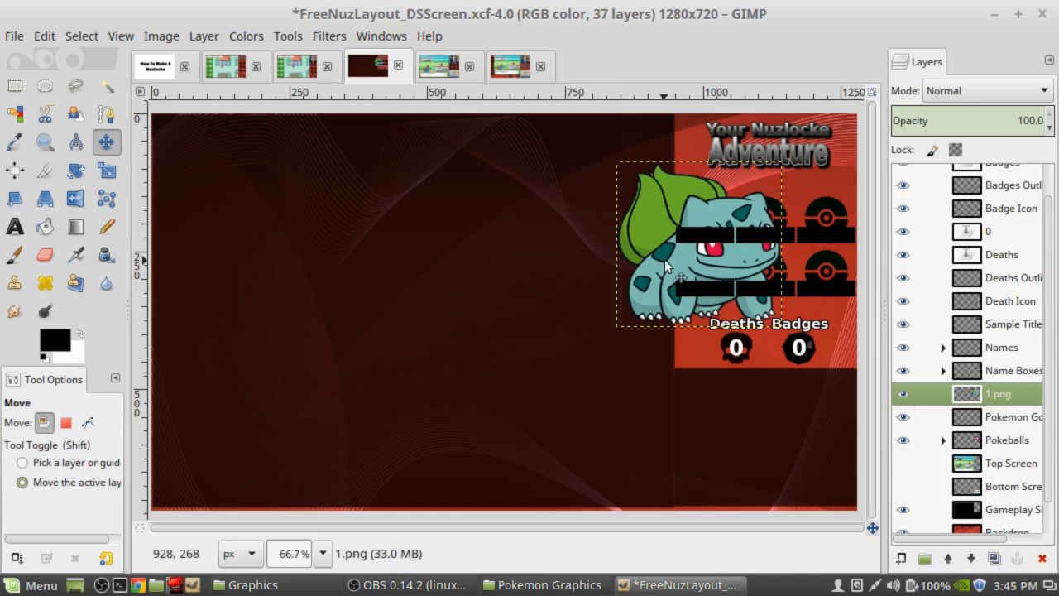
left_click_drag(664, 259, 599, 241)
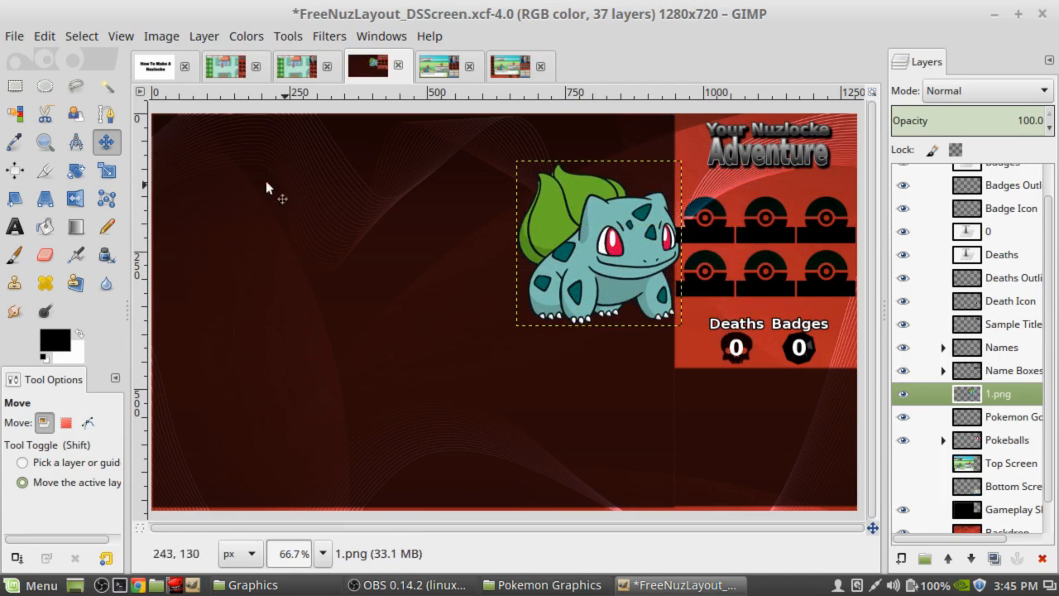
Scale the Bulbasaur layer to 84 × 84 px with linked proportions and position it over the first Pokeball, above its name box.
left_click(106, 172)
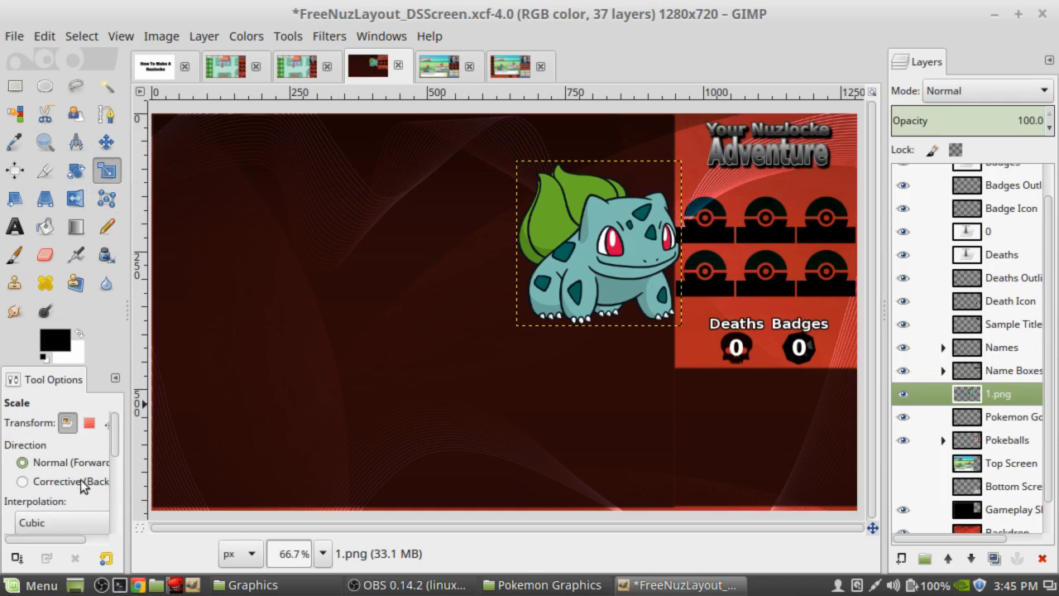
left_click(584, 230)
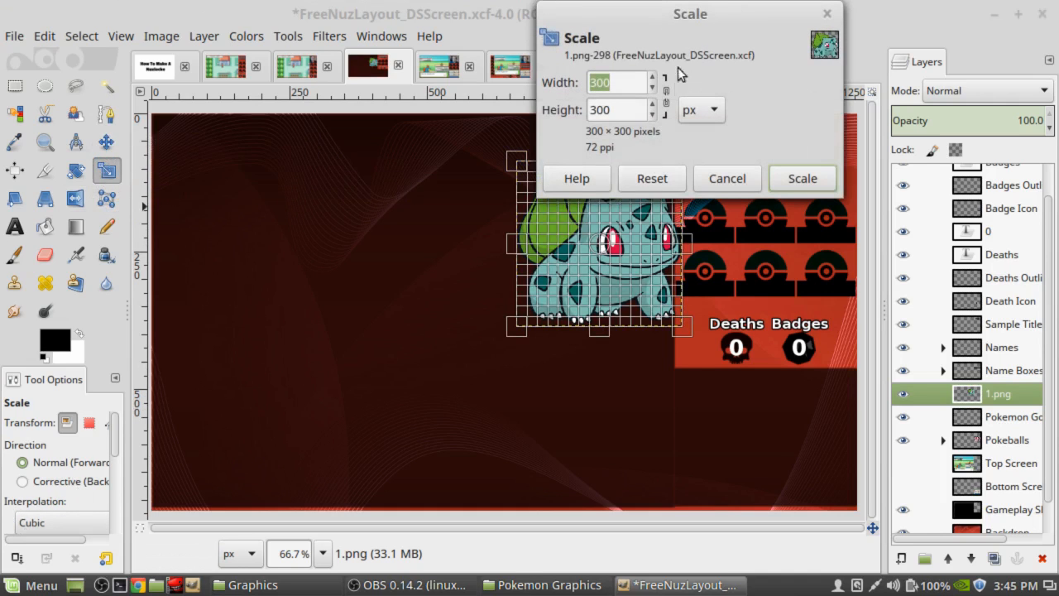
left_click_drag(675, 21, 283, 113)
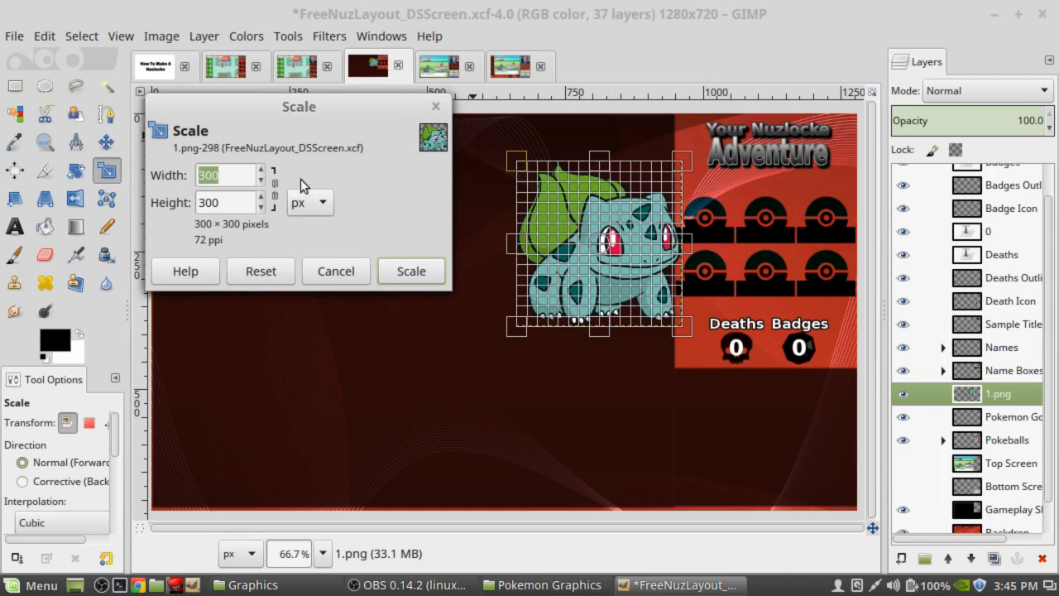
left_click(276, 195)
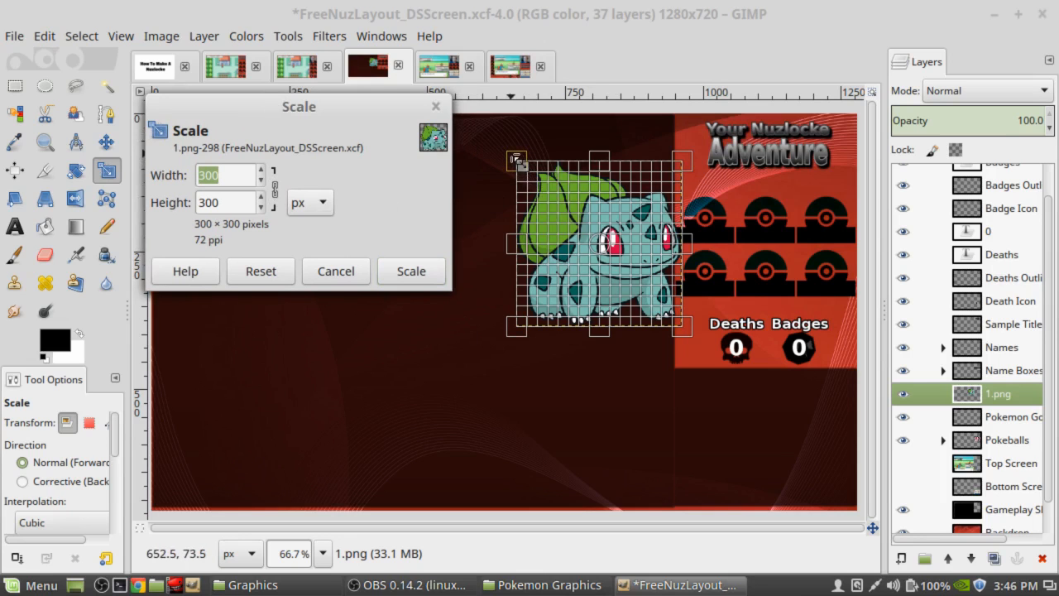
left_click_drag(512, 154, 539, 192)
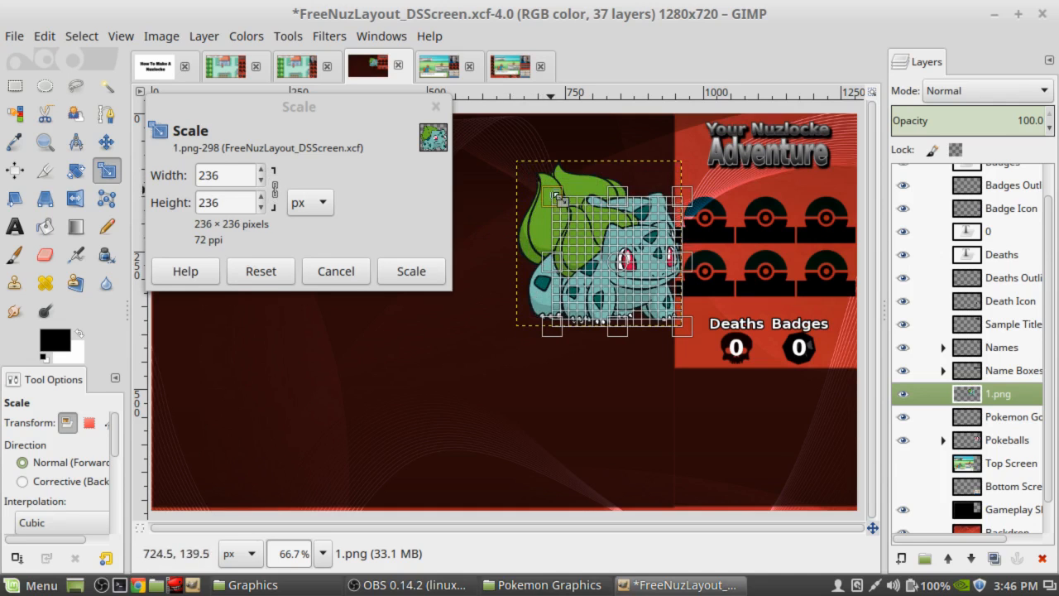
left_click_drag(551, 191, 628, 271)
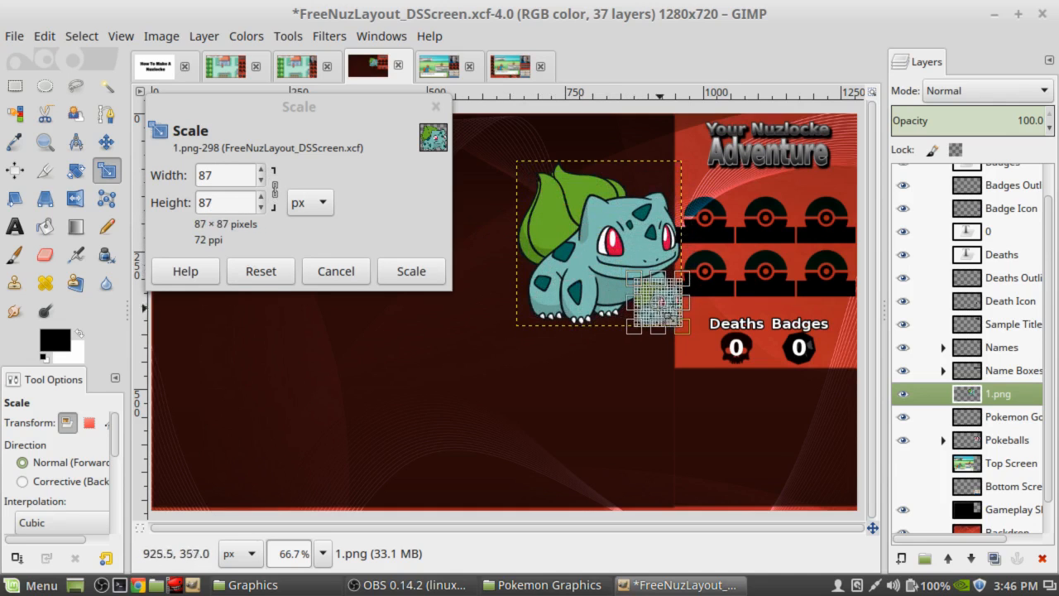
left_click_drag(663, 310, 635, 185)
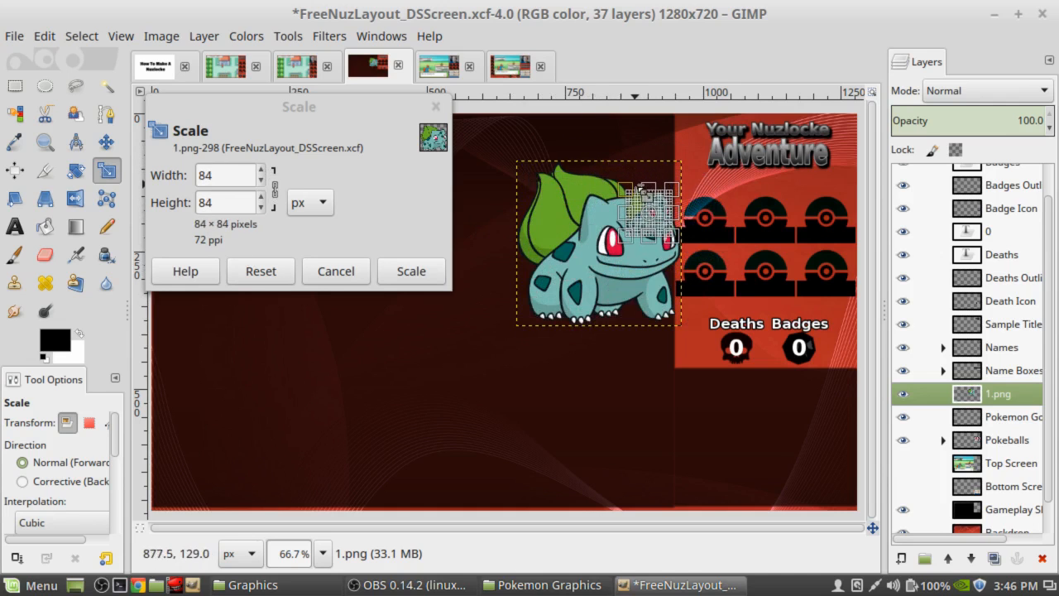
left_click_drag(668, 226, 709, 215)
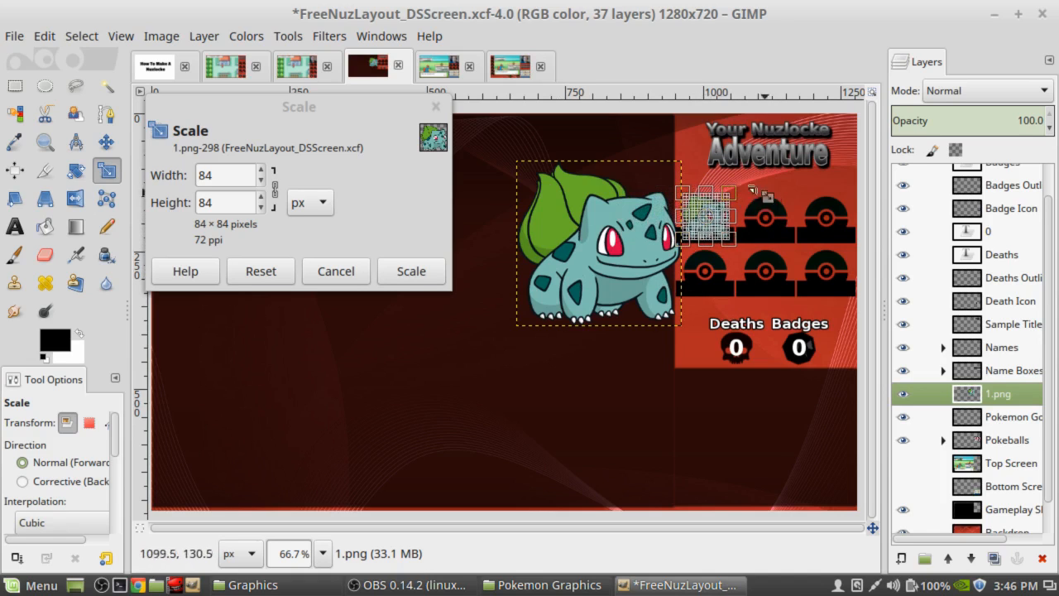
left_click(413, 270)
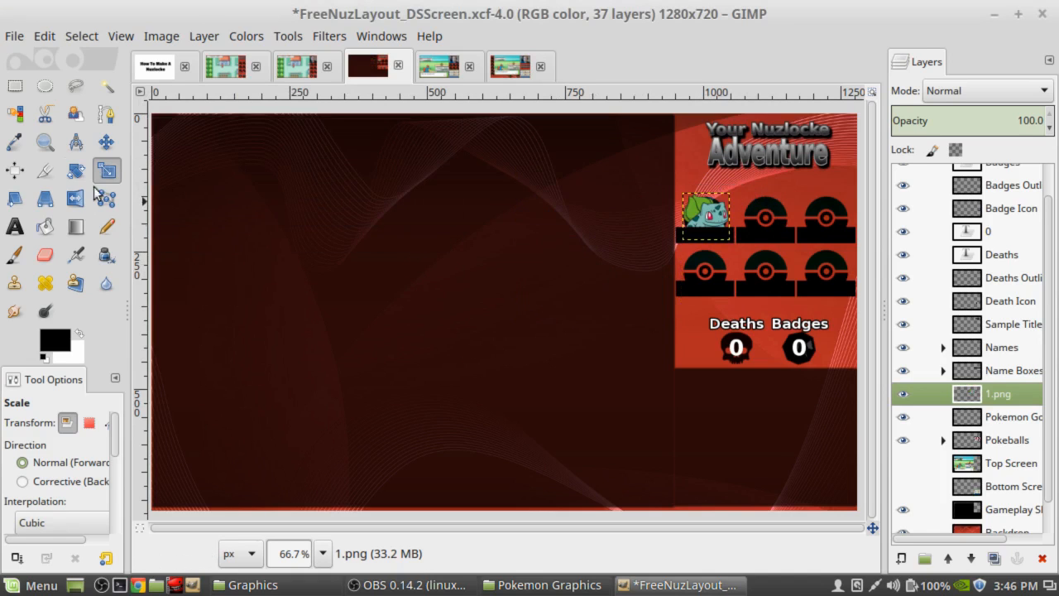
left_click(106, 145)
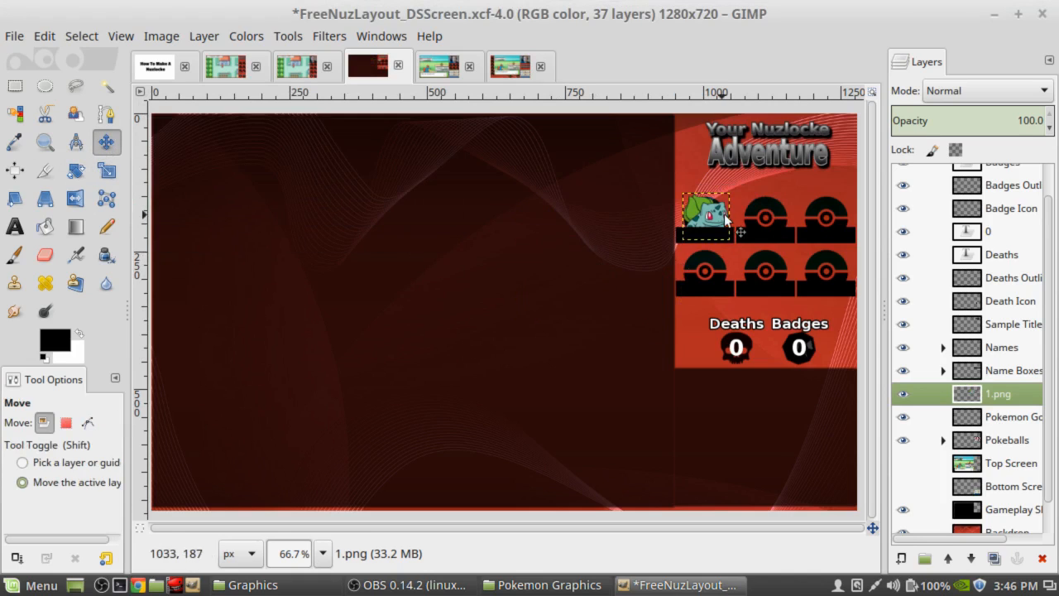
left_click_drag(725, 212, 721, 206)
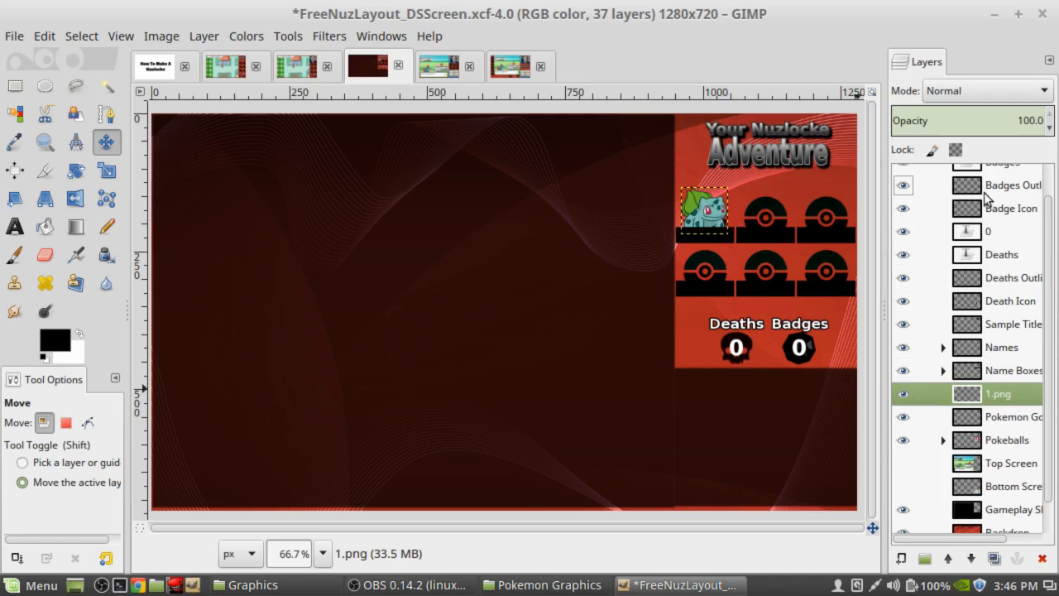
Expand the Names group and make the Name 1 layer visible under the Bulbasaur image.
left_click(943, 347)
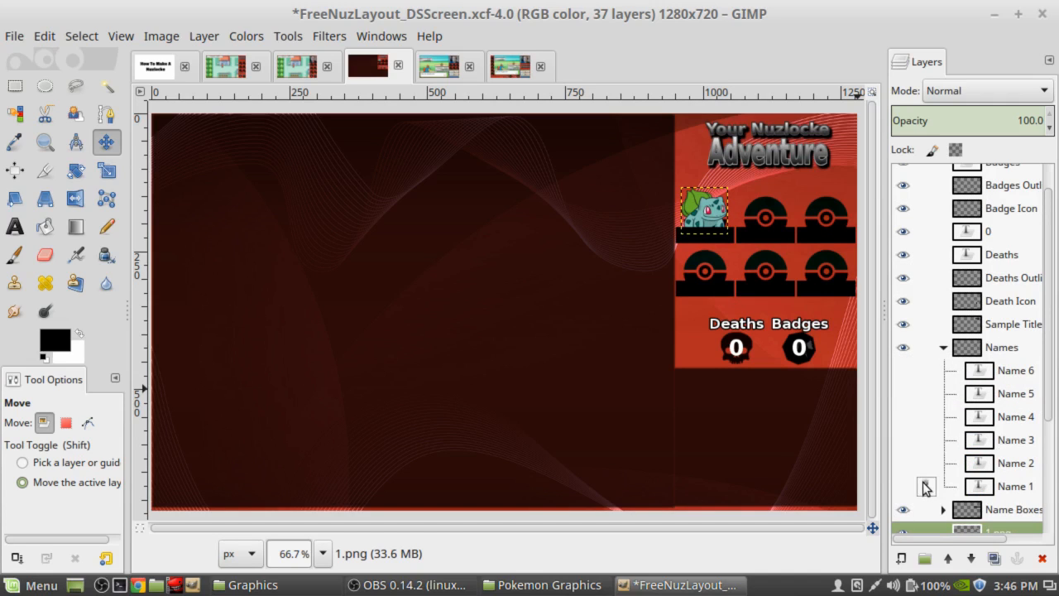
left_click(925, 486)
left_click(905, 486)
scroll(903, 459, "down", 1)
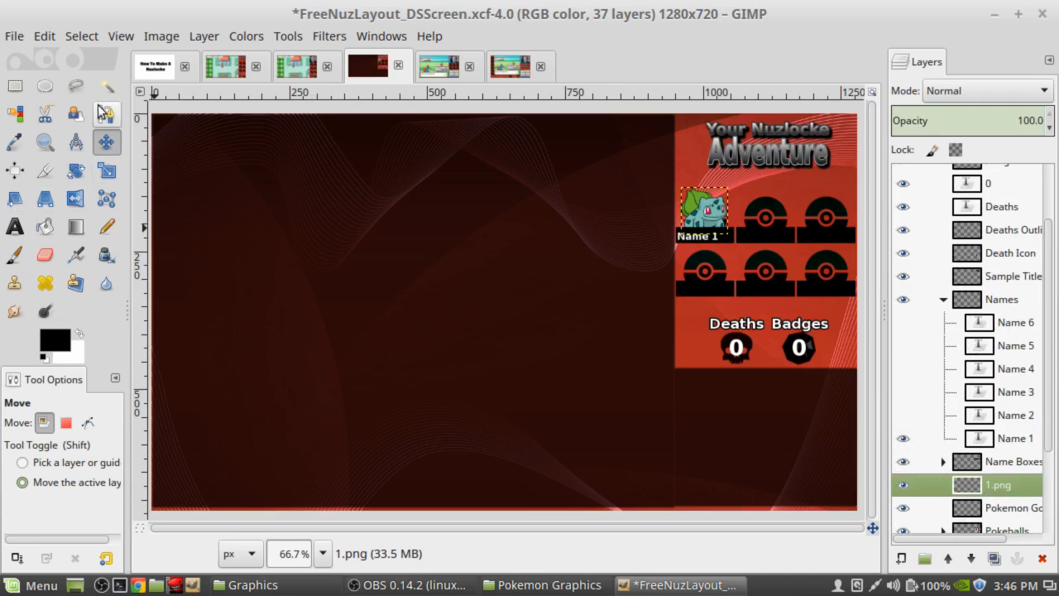
Open the Name 1 text beneath the Bulbasaur image for editing with the Text tool.
left_click(16, 232)
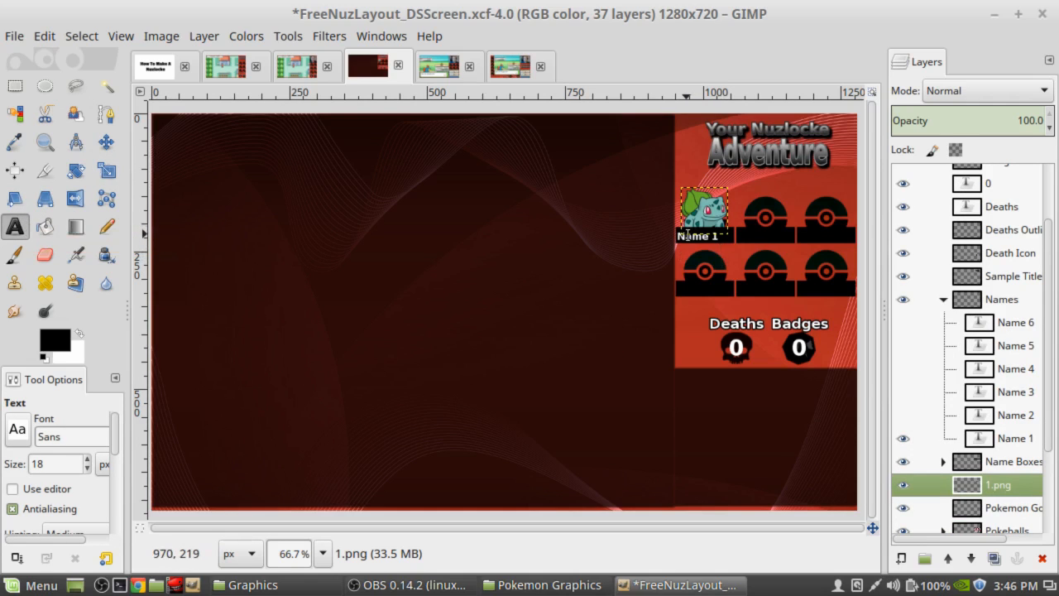
scroll(688, 236, "up", 1)
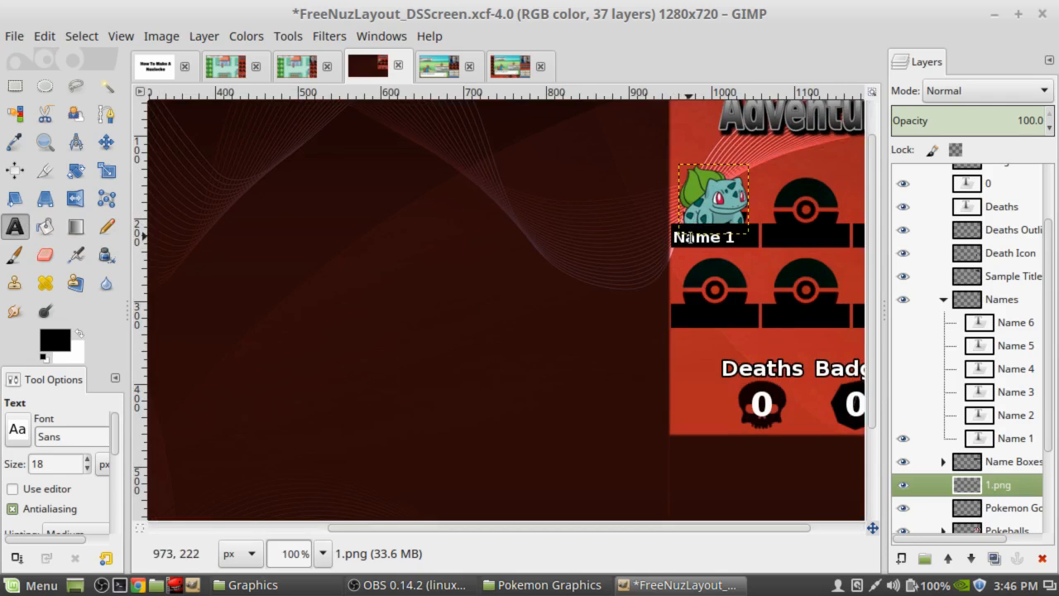
left_click(689, 237)
left_click_drag(732, 238, 677, 237)
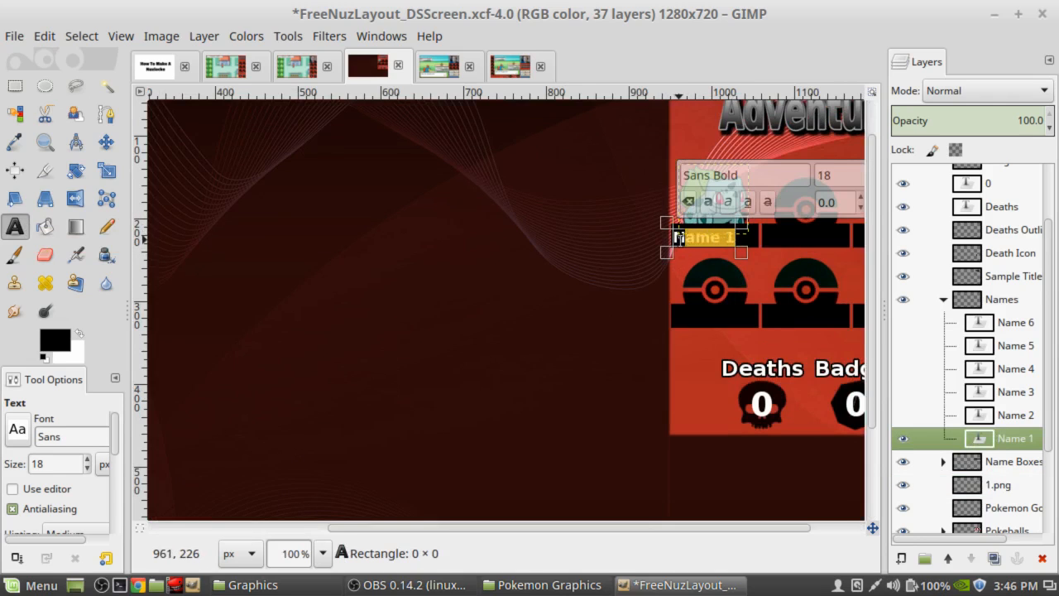
left_click(677, 237)
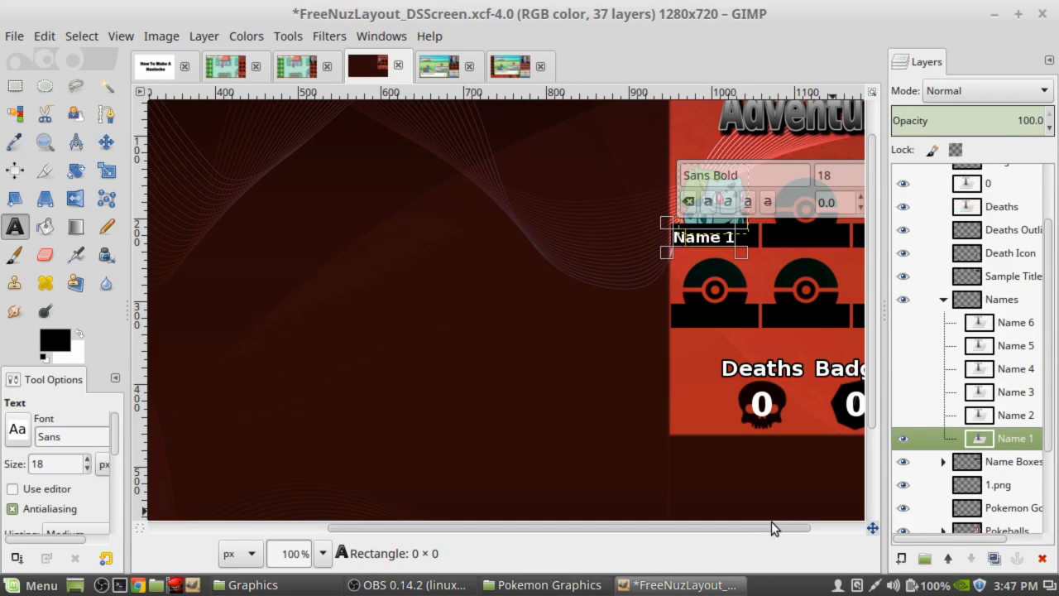
left_click_drag(772, 527, 832, 532)
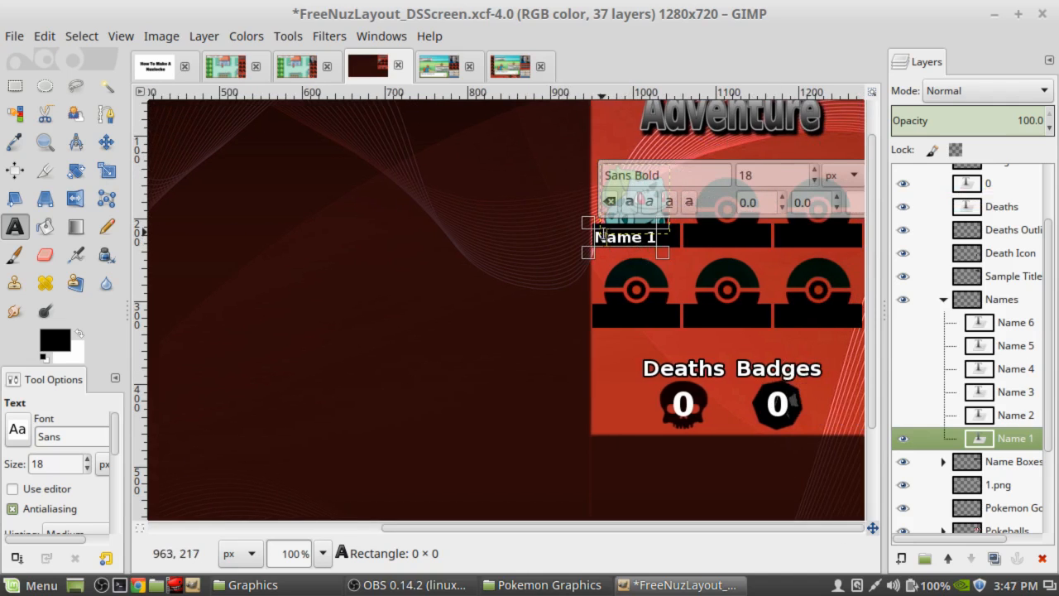
left_click_drag(599, 235, 658, 235)
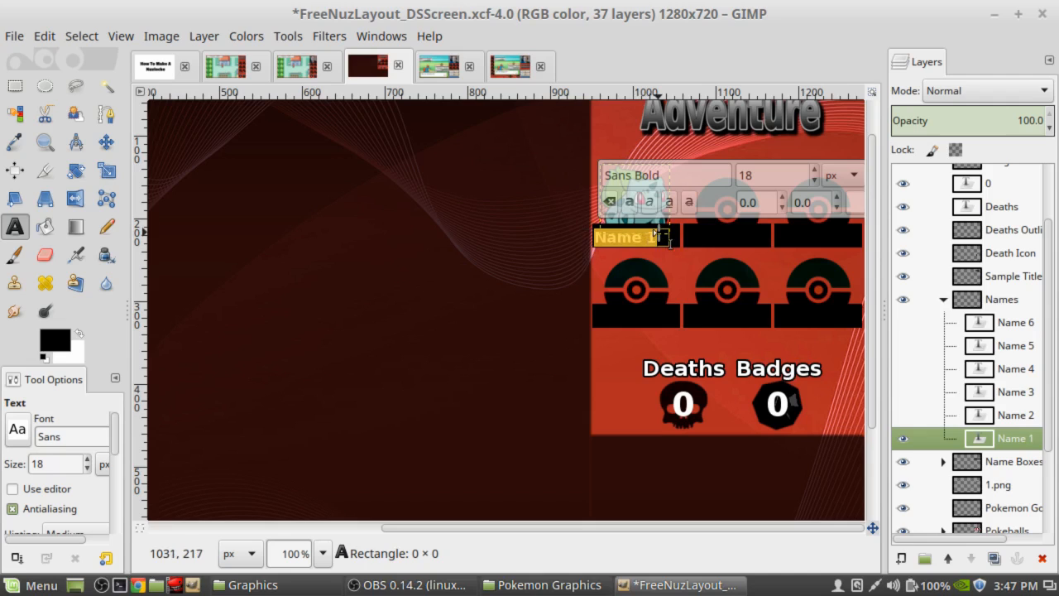
type("Sometime")
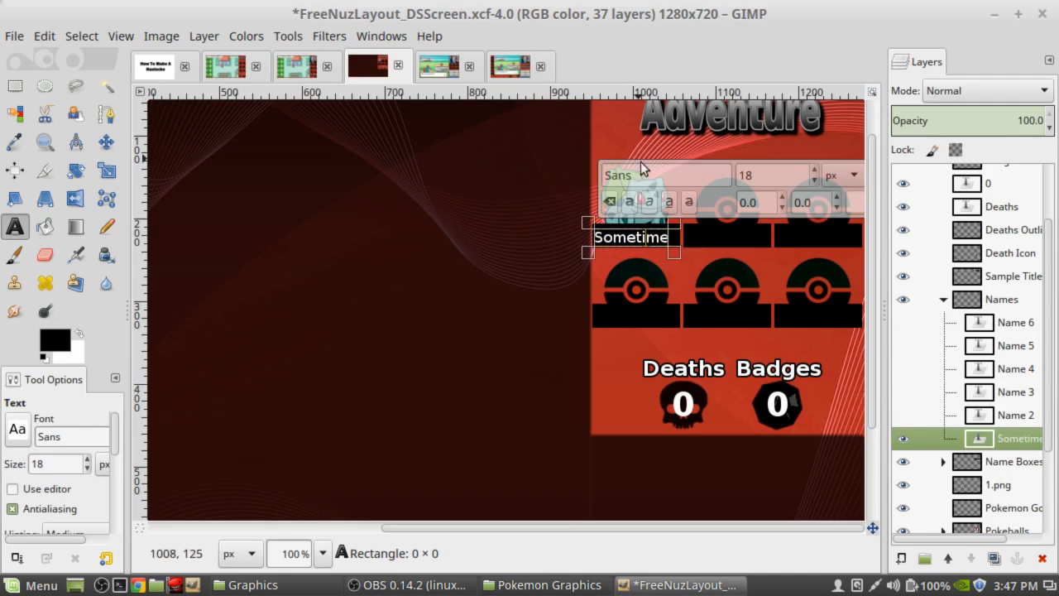
key("BackSpace")
key("BackSpace")
key("BackSpace")
key("BackSpace")
key("BackSpace")
key("BackSpace")
key("BackSpace")
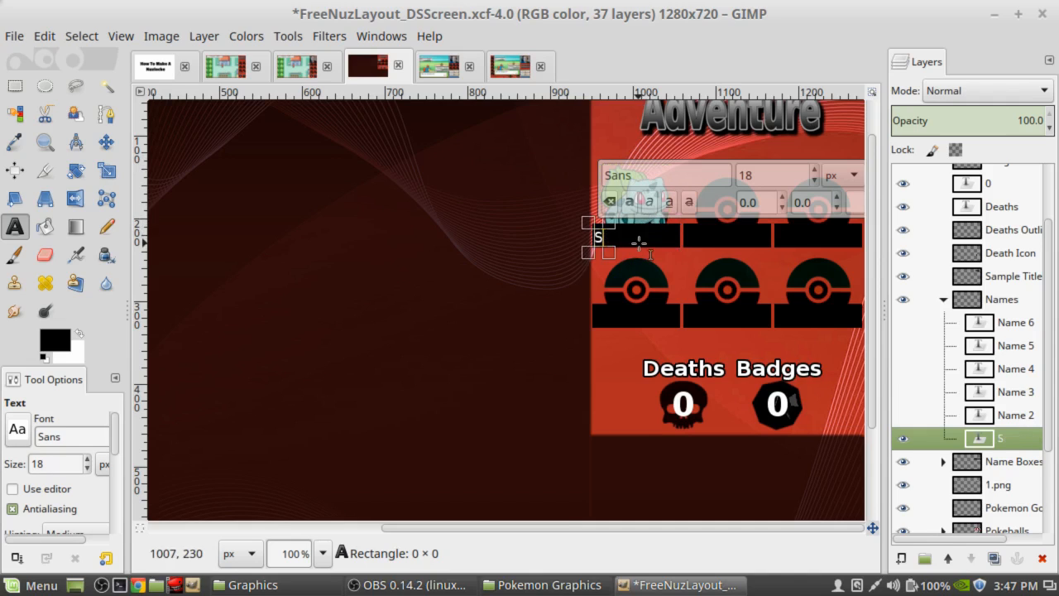
key("ctrl+z")
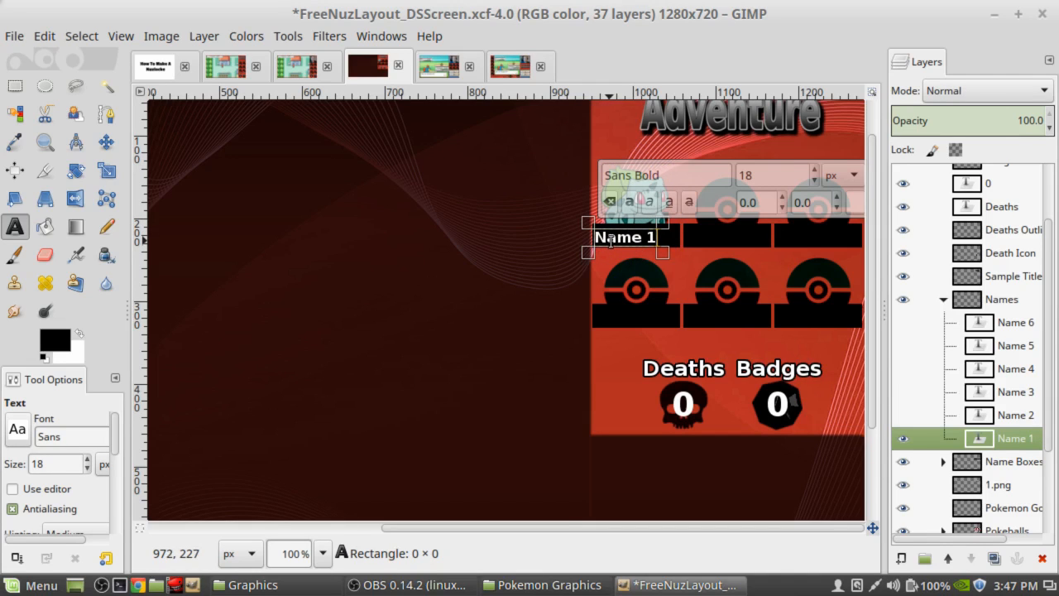
Replace the Name 1 text with Slughorn while keeping its original bold lettering.
left_click_drag(609, 240, 655, 239)
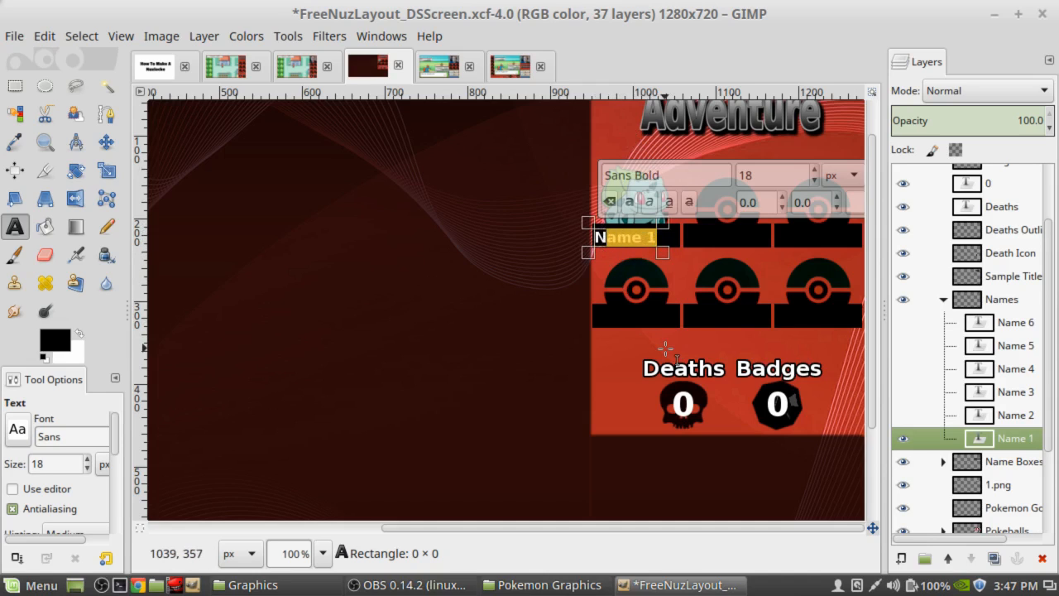
type("Slughorn")
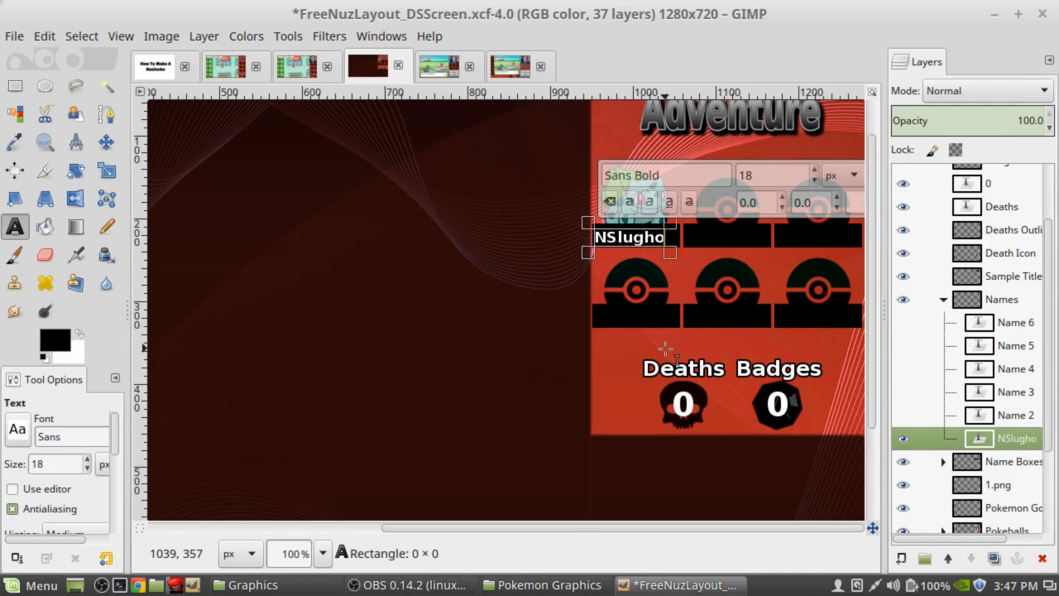
left_click(603, 240)
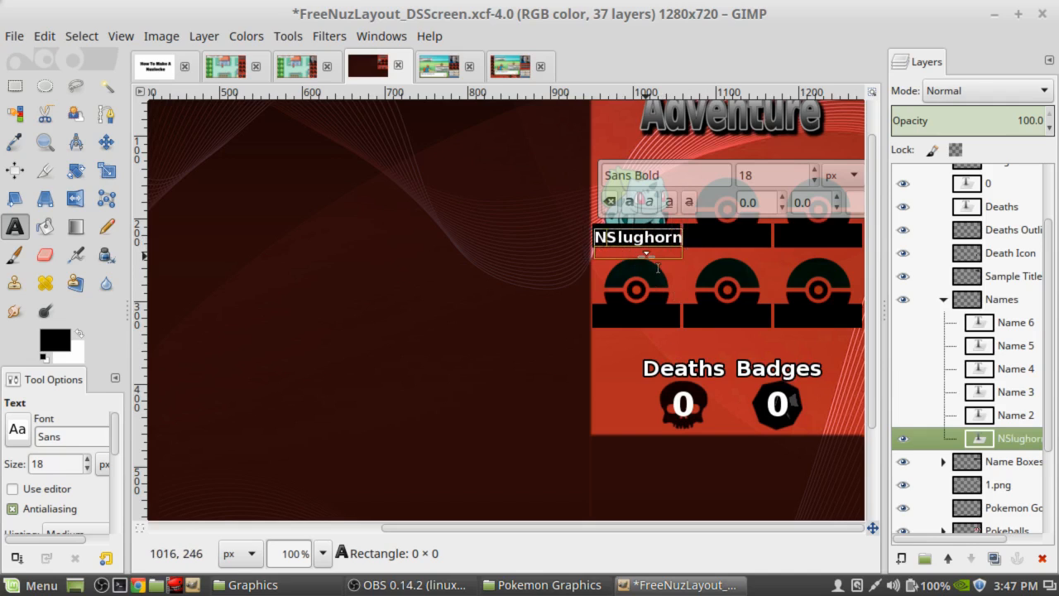
key("BackSpace")
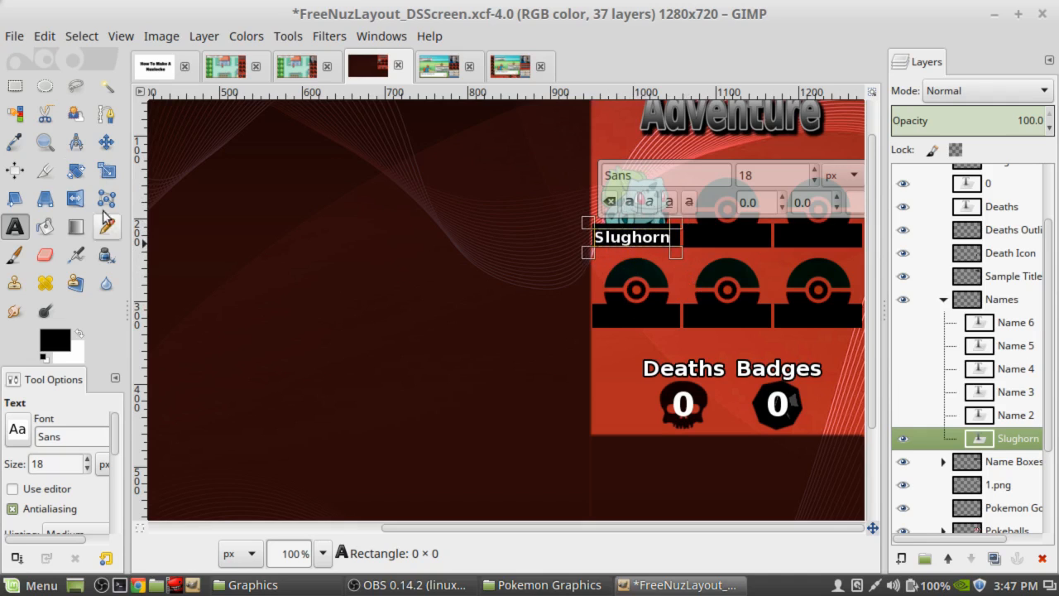
Leave text editing by switching to the Move tool and make the Background layer active.
left_click(108, 143)
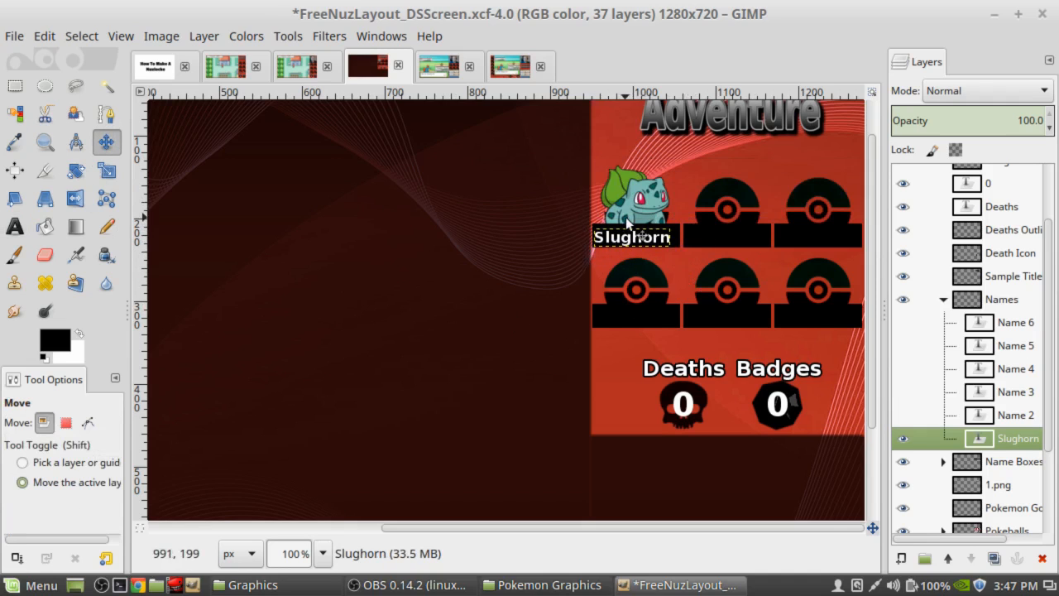
scroll(985, 421, "down", 2)
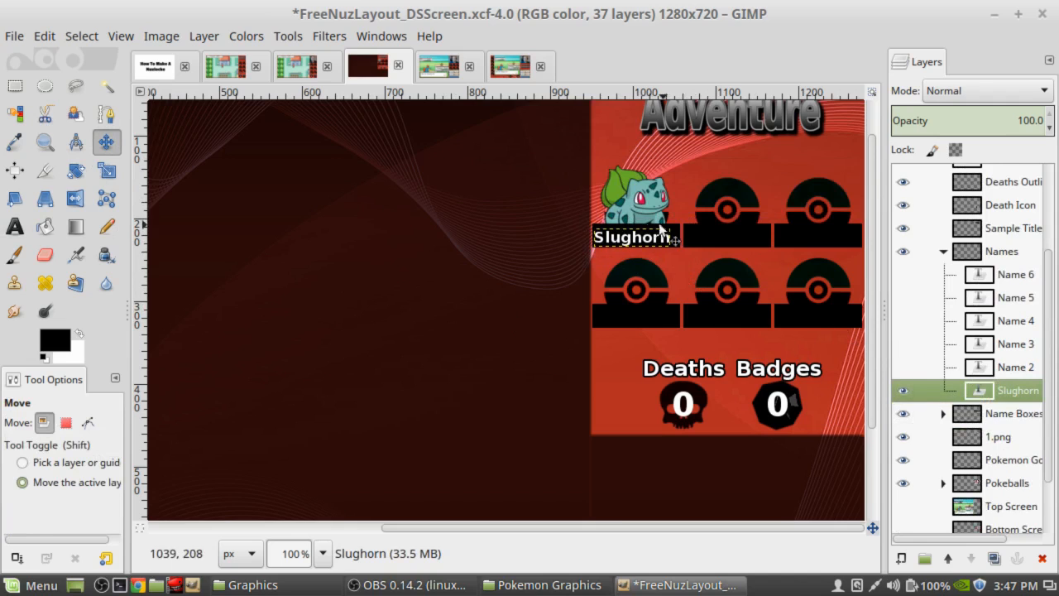
scroll(965, 358, "down", 3)
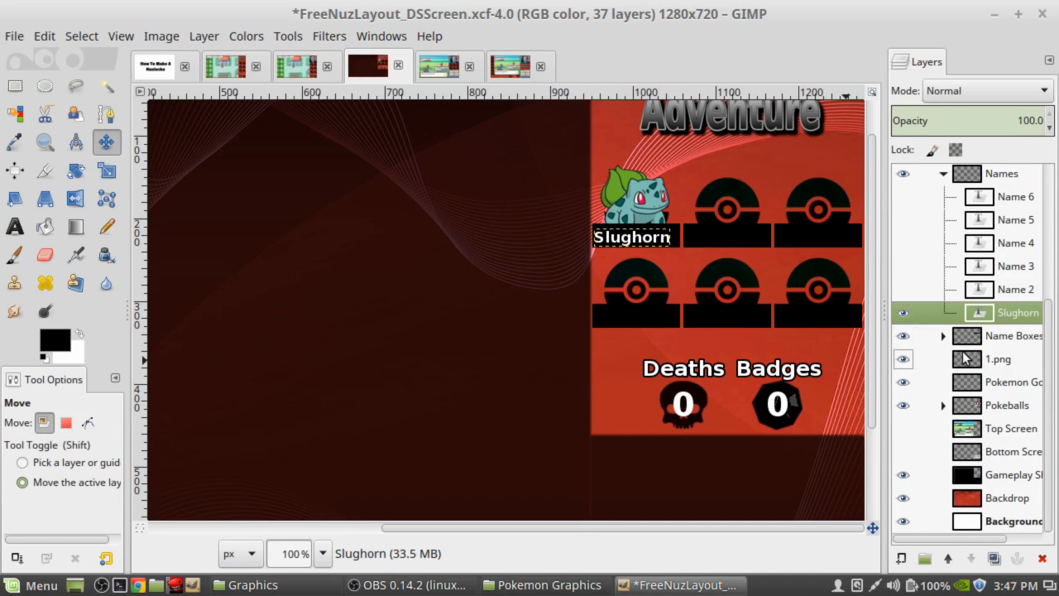
left_click(1009, 521)
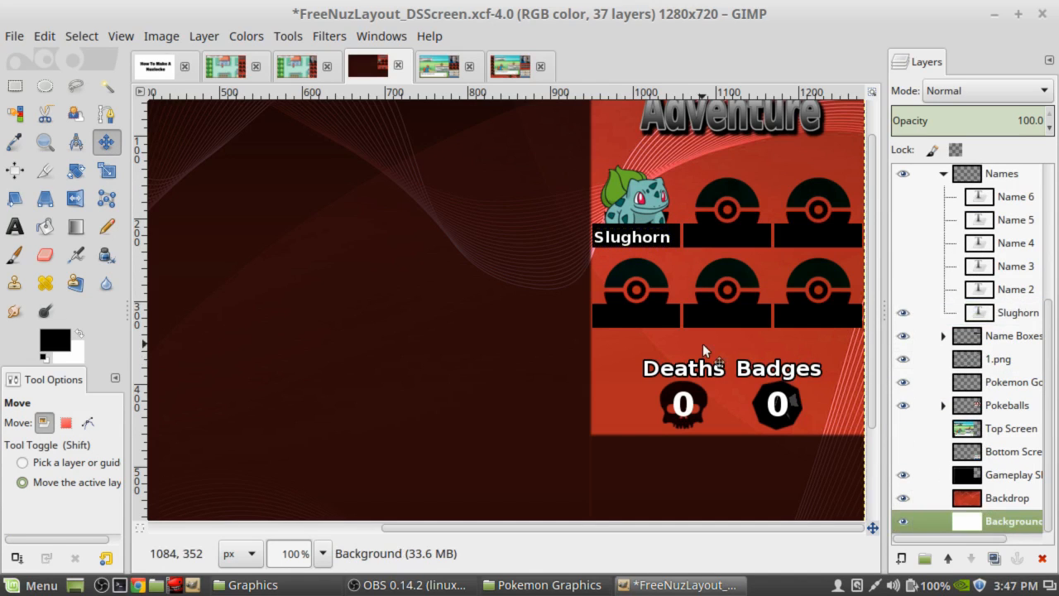
key("minus")
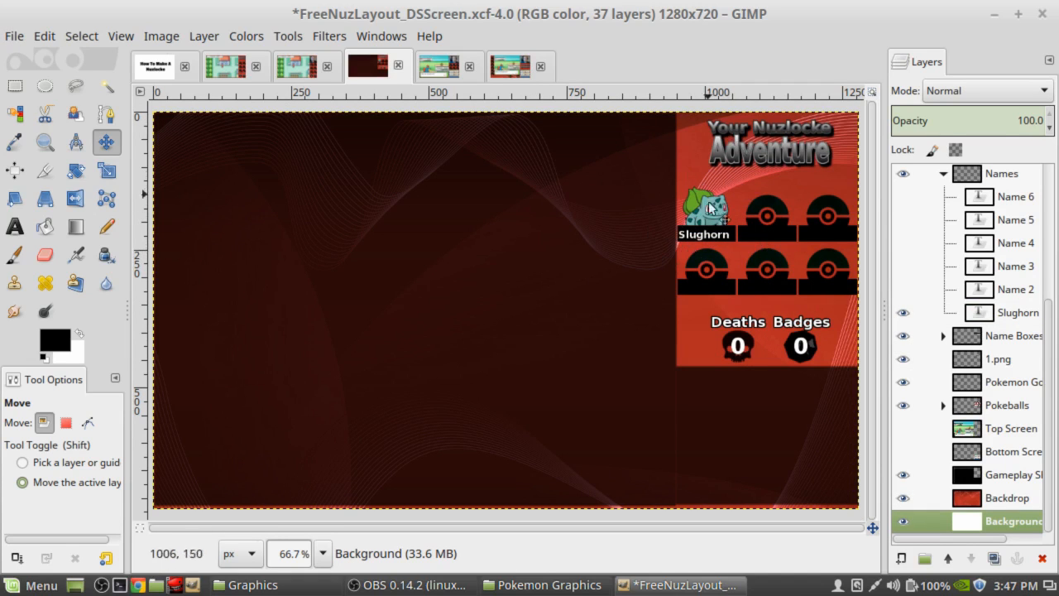
Export the layout as TestNuz_Layout02.png in the Graphics folder with the offered PNG settings.
left_click(14, 35)
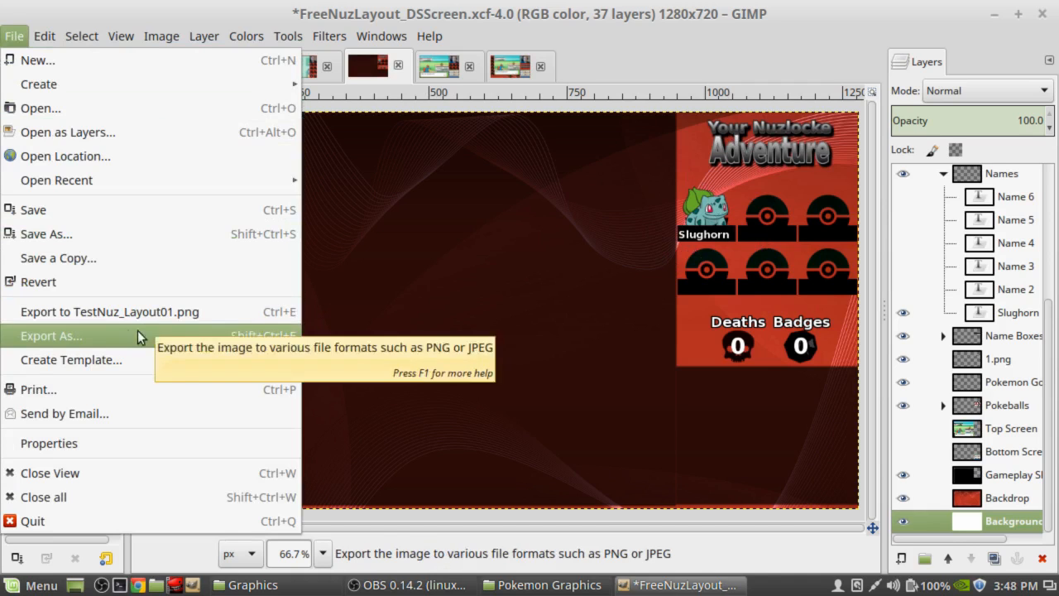
left_click(69, 338)
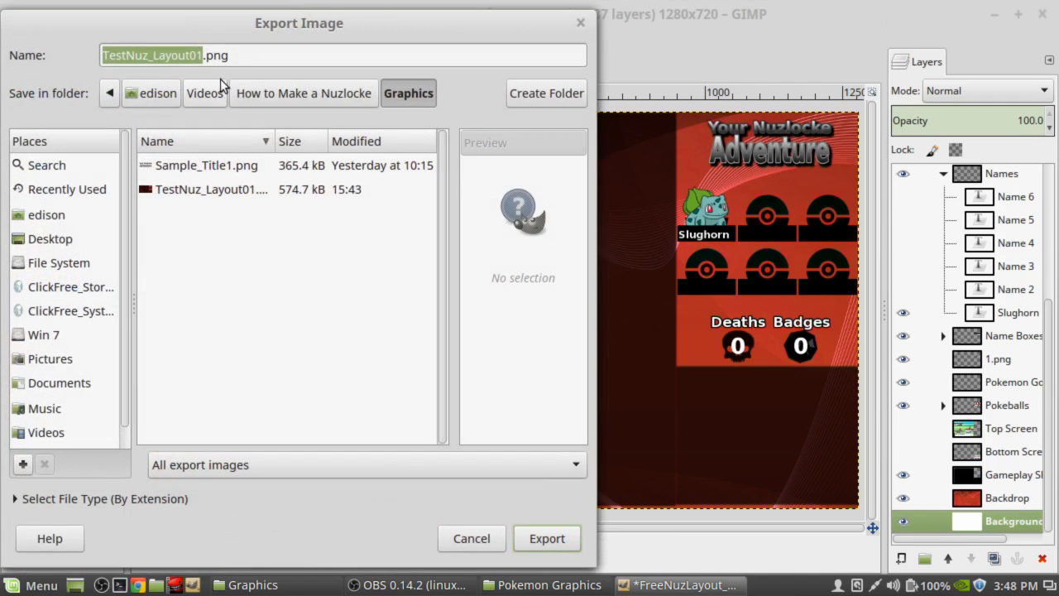
left_click(202, 55)
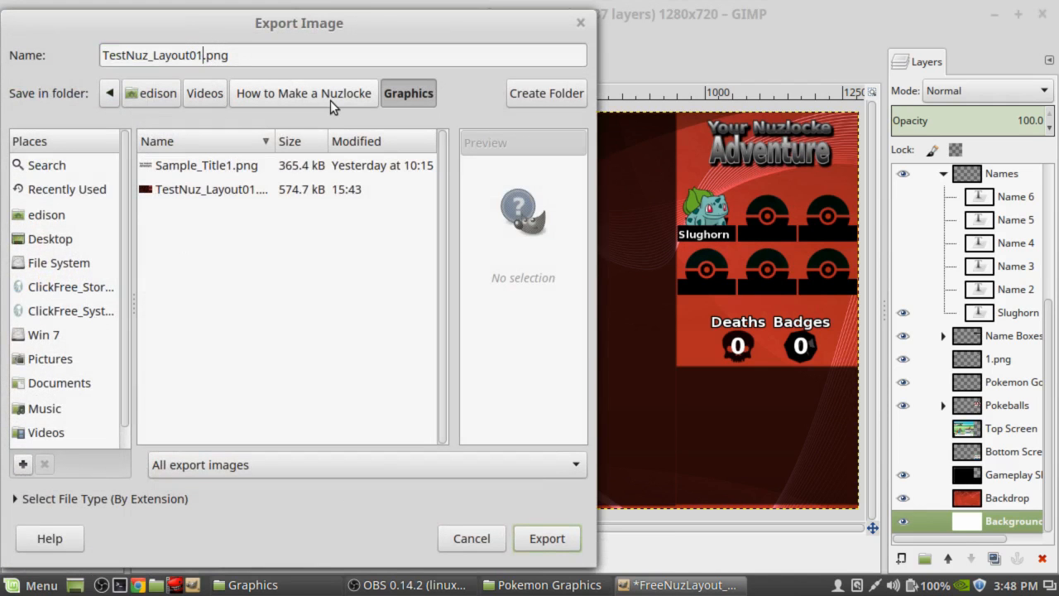
key("BackSpace")
type("2")
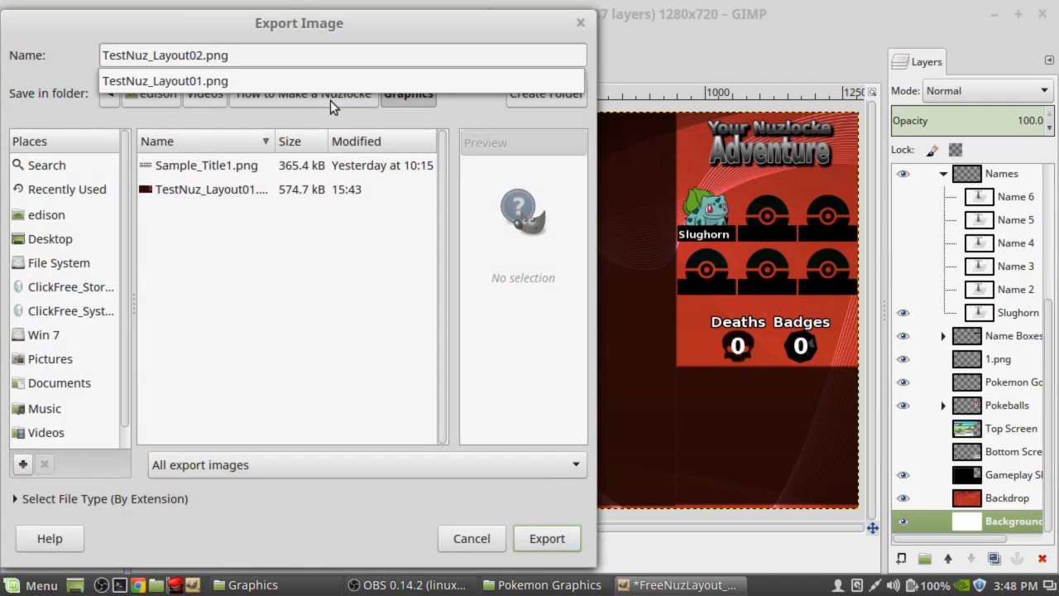
key("Return")
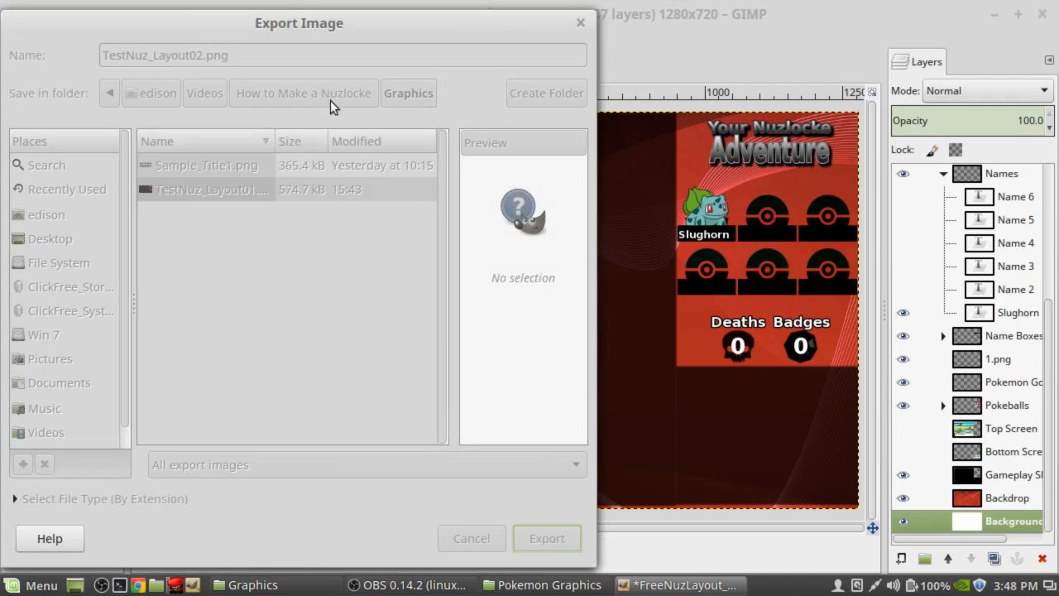
key("Return")
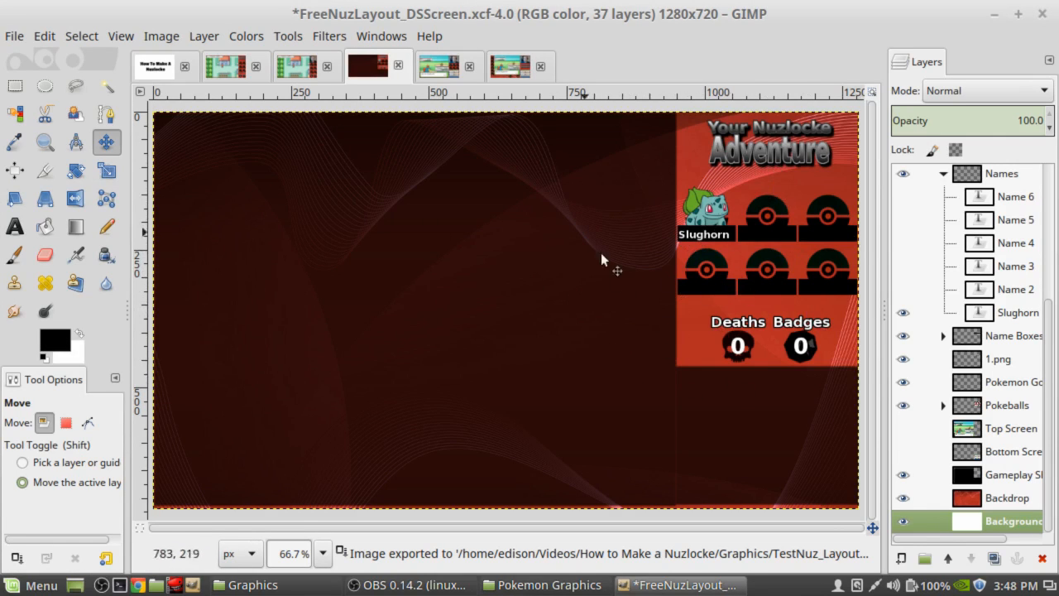
Open the number on the Badges icon for editing with the Text tool.
left_click(15, 226)
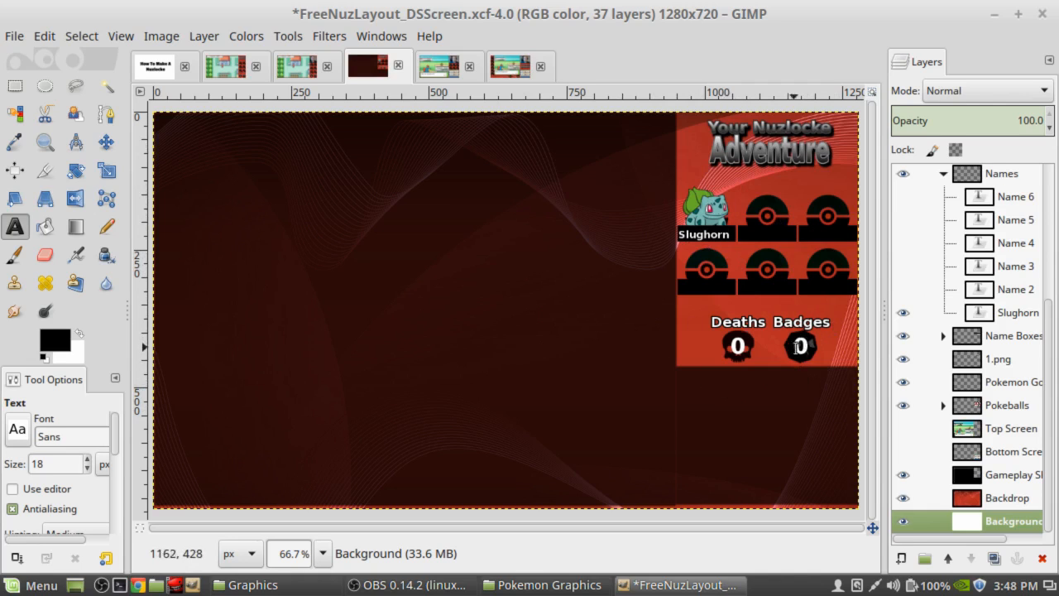
left_click(801, 346)
left_click_drag(802, 345, 790, 361)
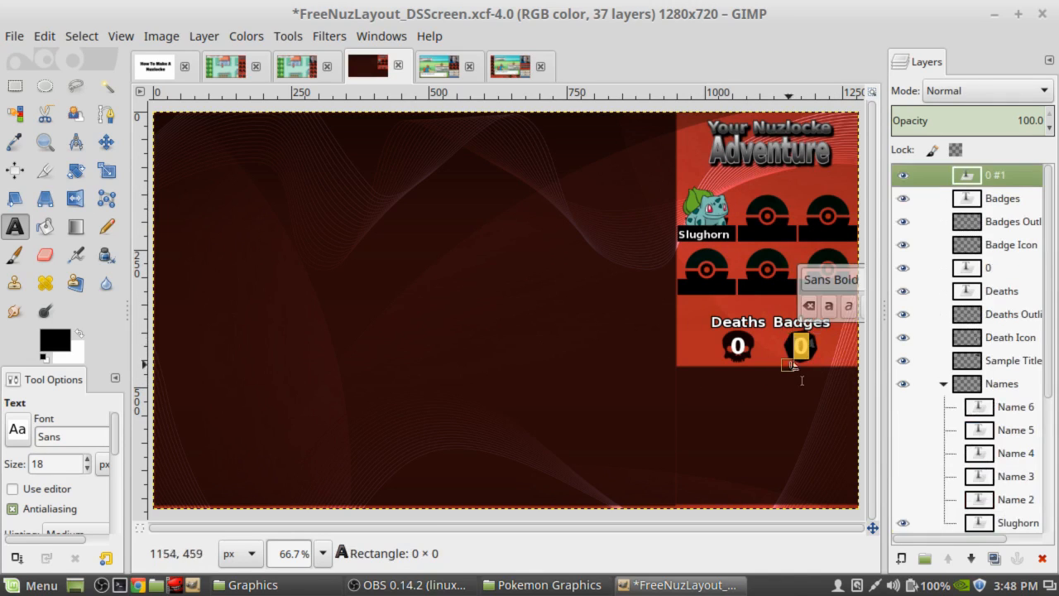
type("1")
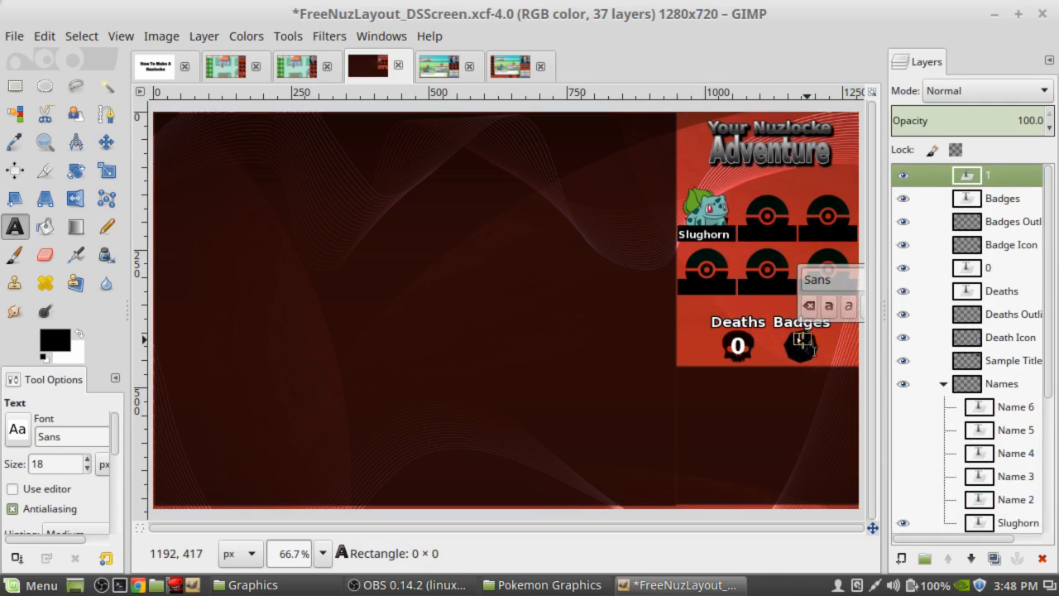
key("ctrl+z")
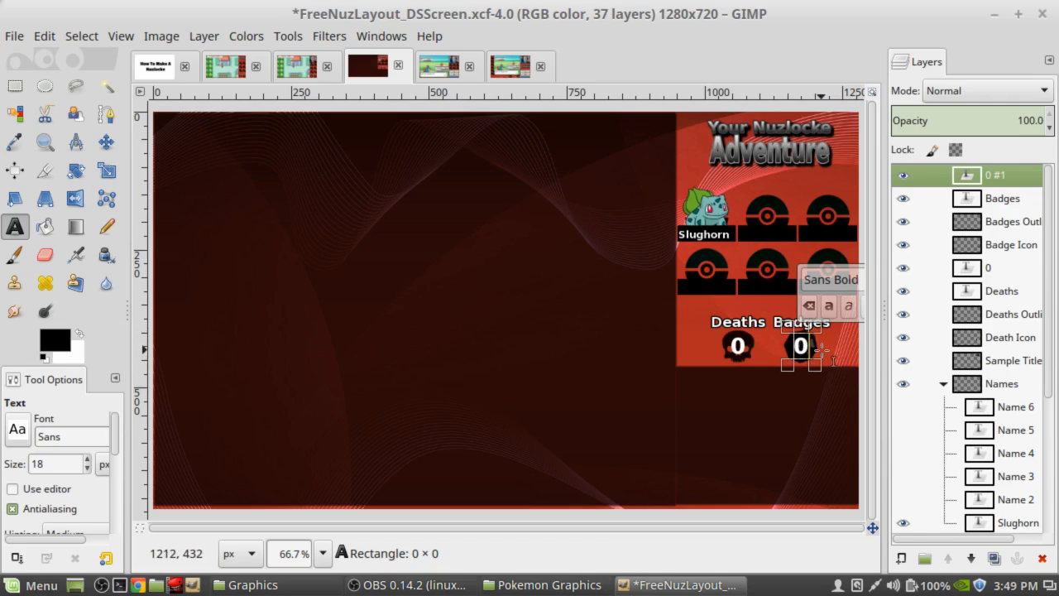
Change the Badges counter to 1, preserving its original text style, and switch to the Move tool.
type("1")
key("BackSpace")
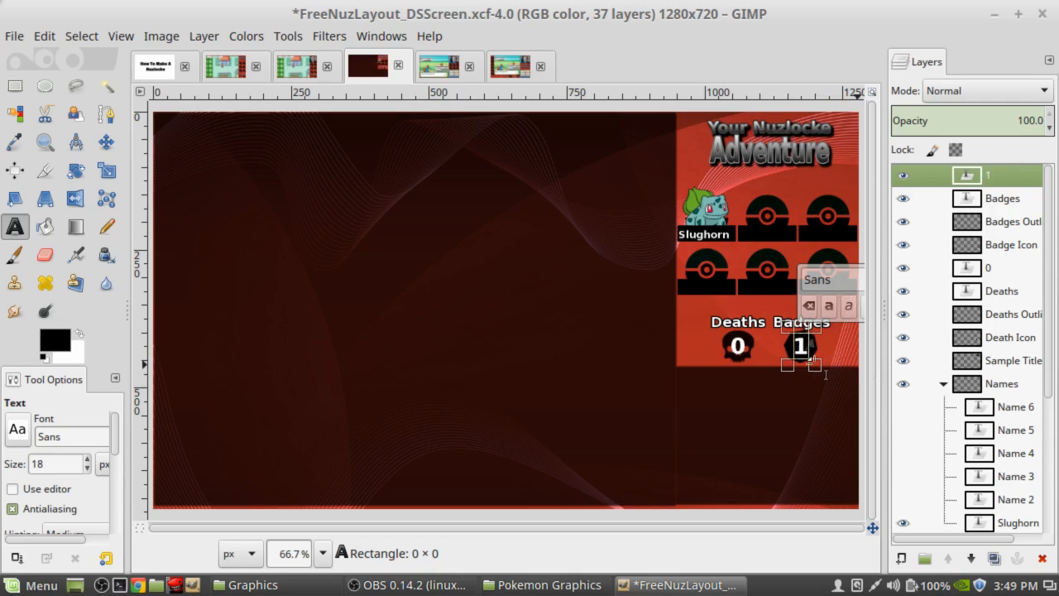
left_click(106, 143)
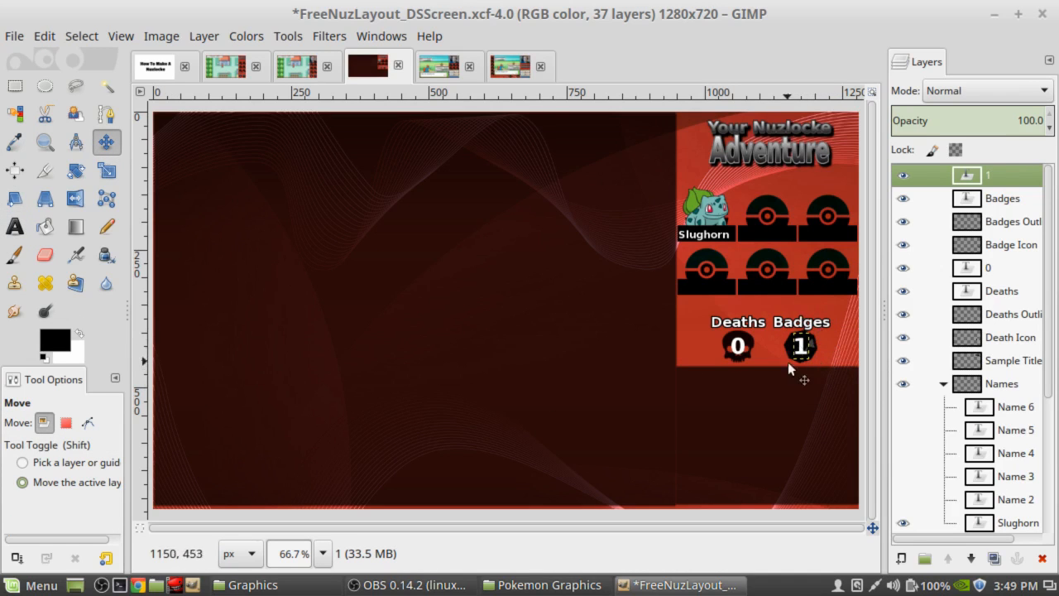
scroll(1010, 412, "down", 5)
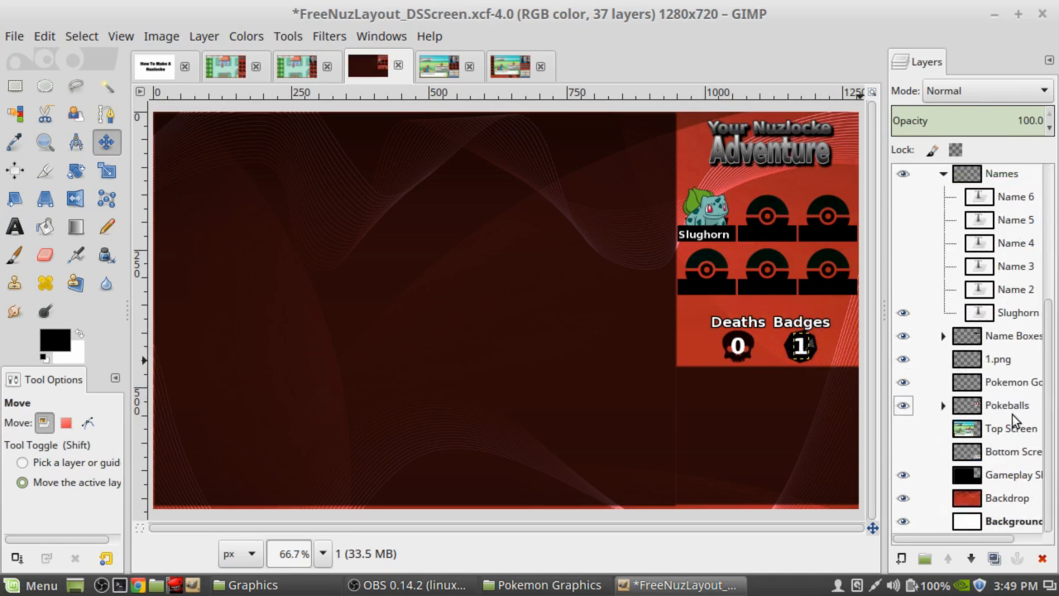
scroll(976, 372, "up", 1)
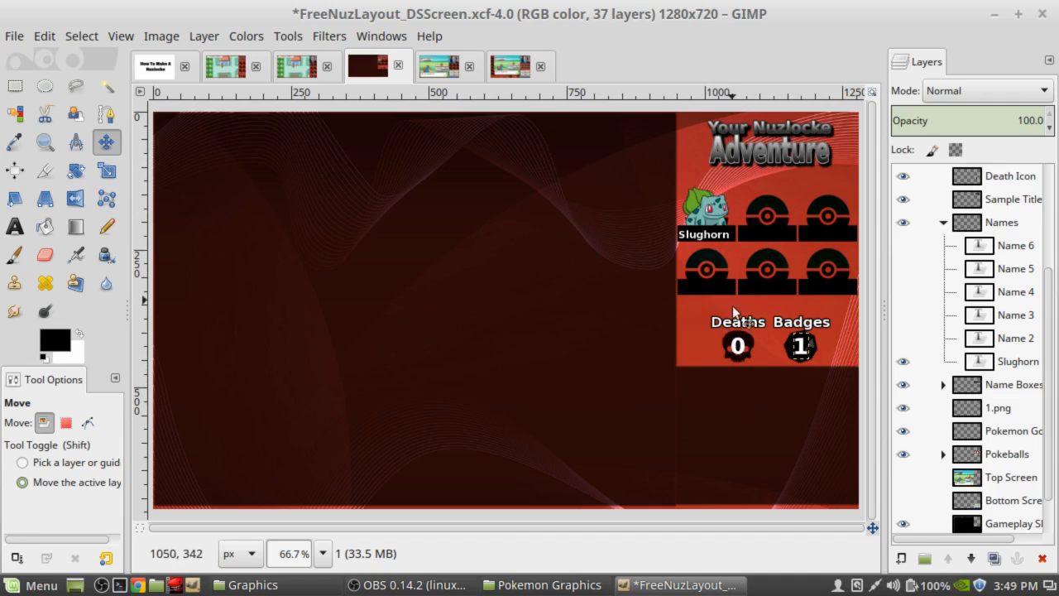
scroll(751, 342, "up", 1)
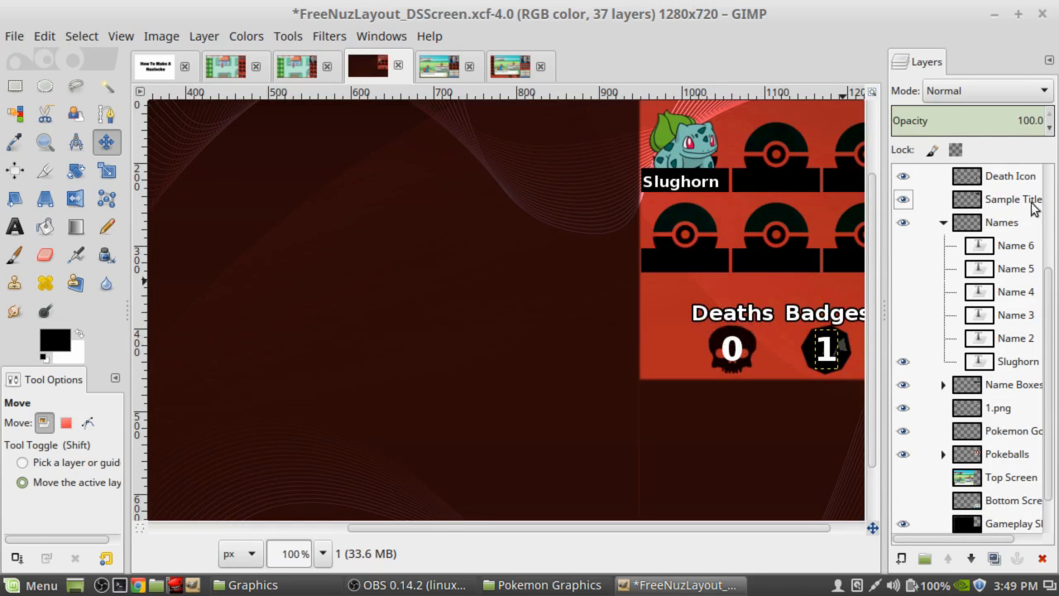
scroll(975, 263, "up", 3)
scroll(984, 198, "up", 1)
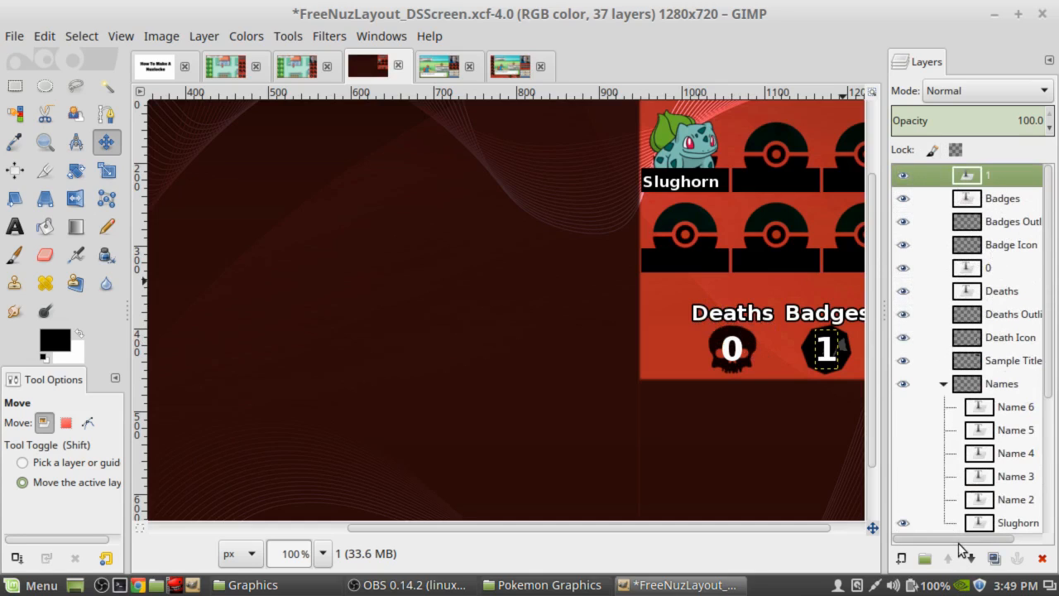
scroll(967, 547, "right", 2)
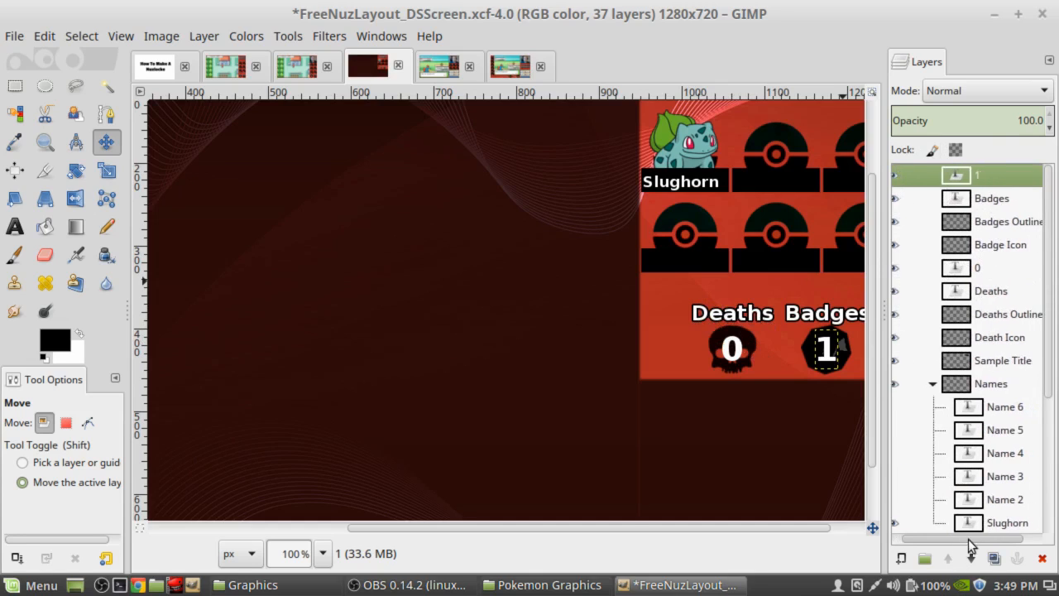
Select the Deaths, Deaths Outline and Death Icon layers in turn to examine the parts of the death counter.
left_click(973, 294)
left_click(991, 315)
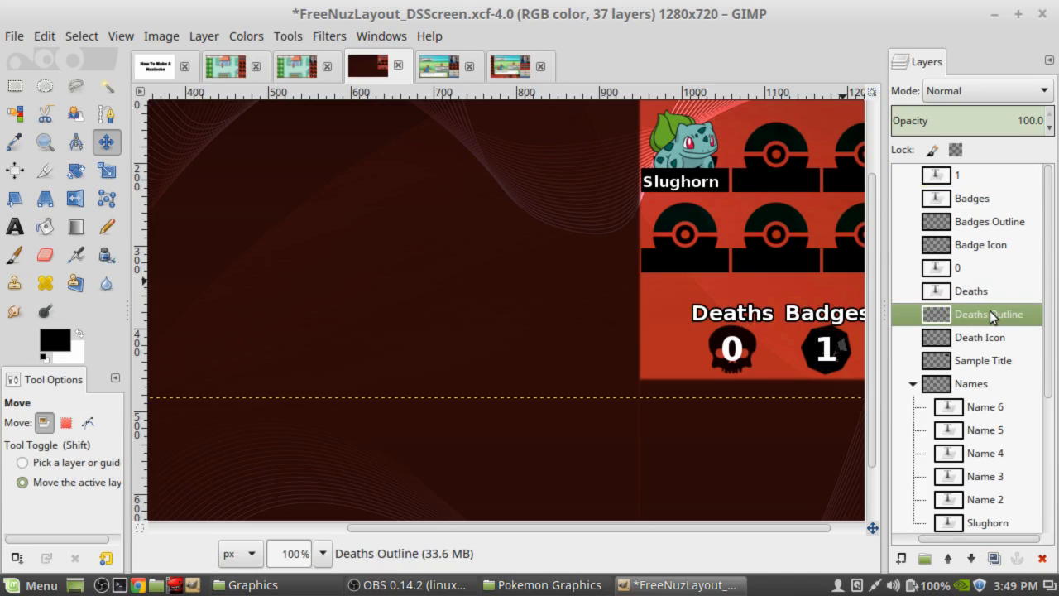
left_click(985, 290)
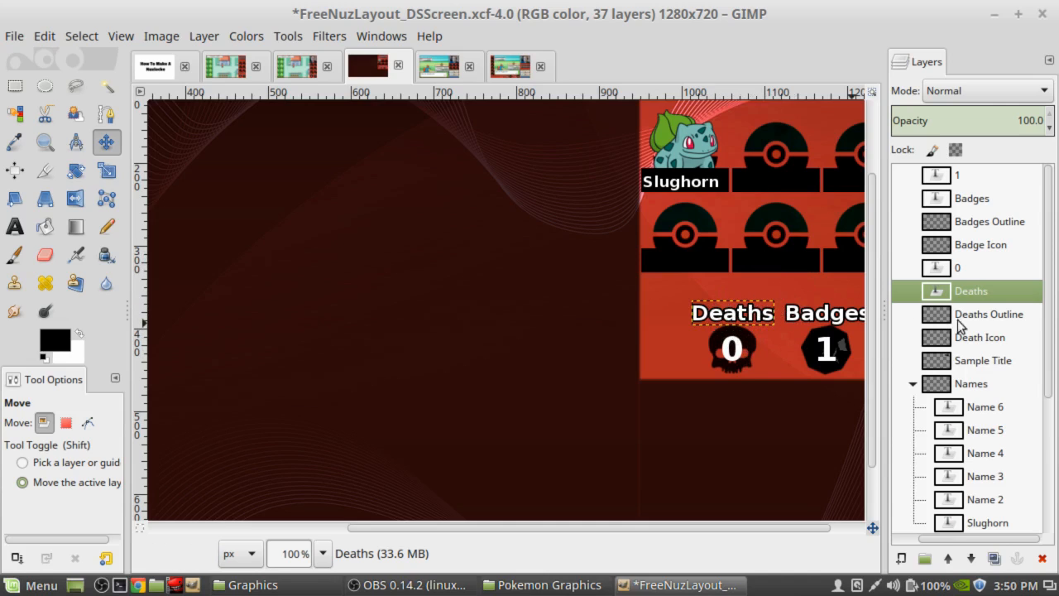
left_click(983, 339)
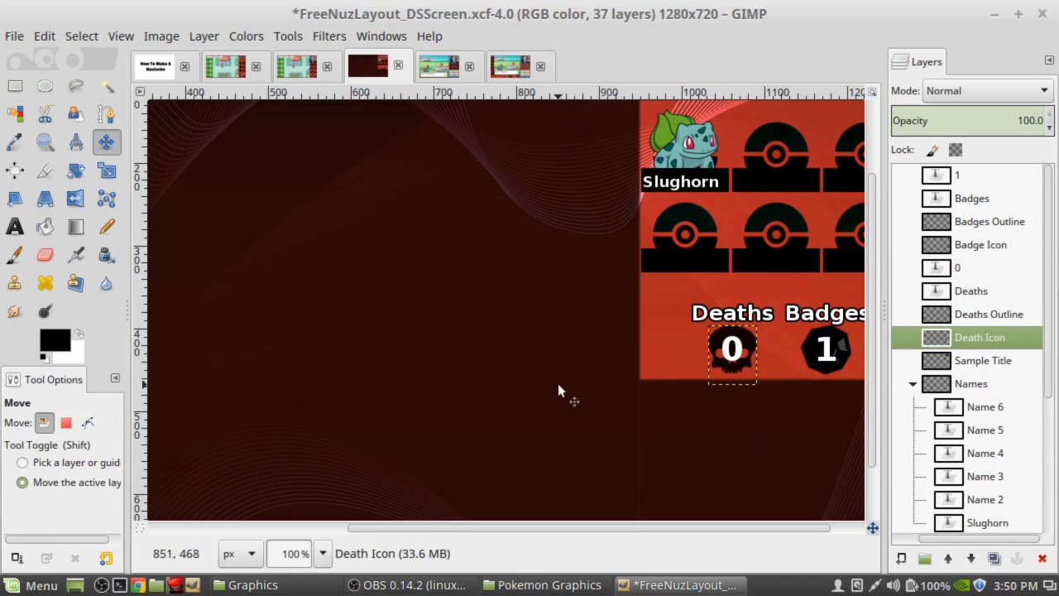
Make the Background layer of the layout active.
key("minus")
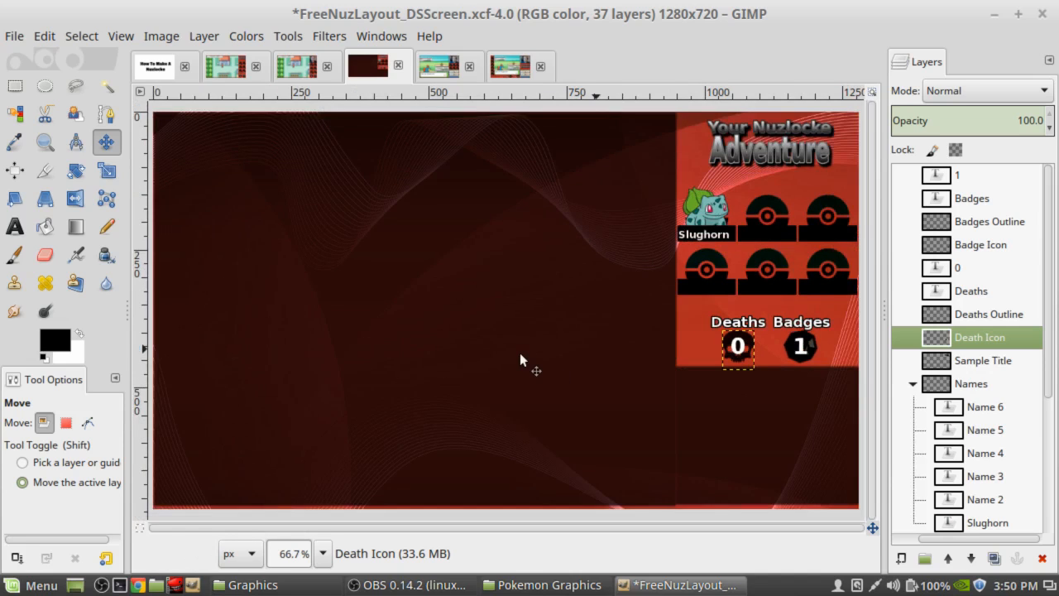
scroll(969, 337, "down", 4)
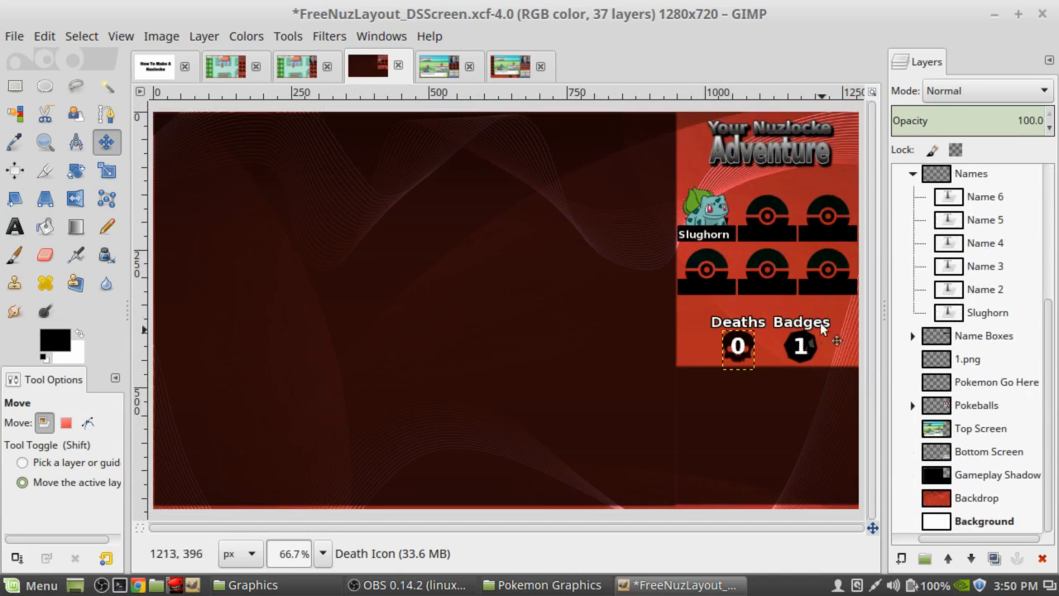
left_click(1017, 524)
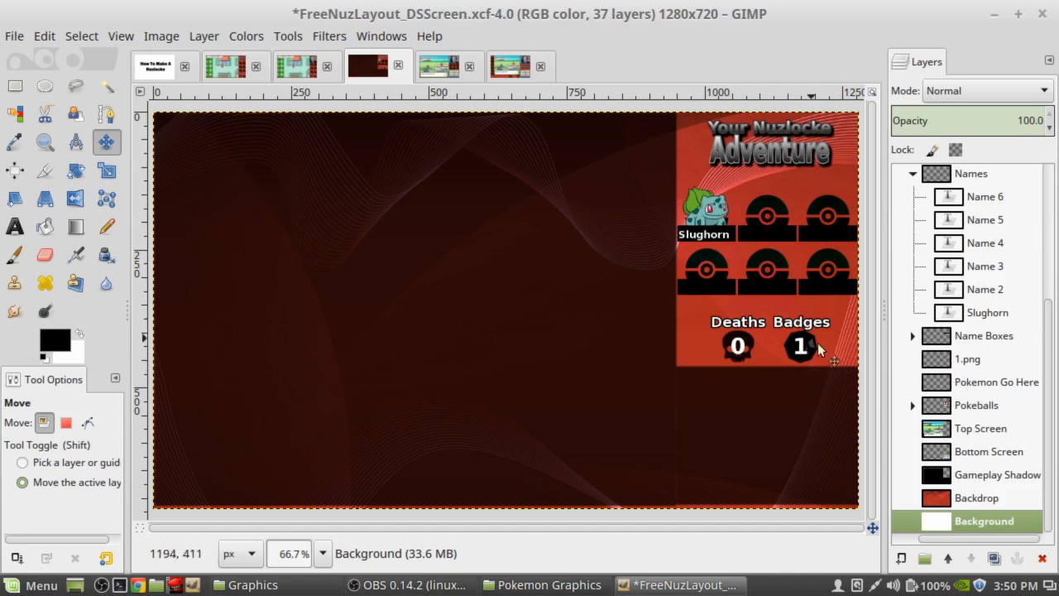
Export the layout as TestNuz_Layout03.png in the Graphics folder with the offered PNG settings.
left_click(14, 36)
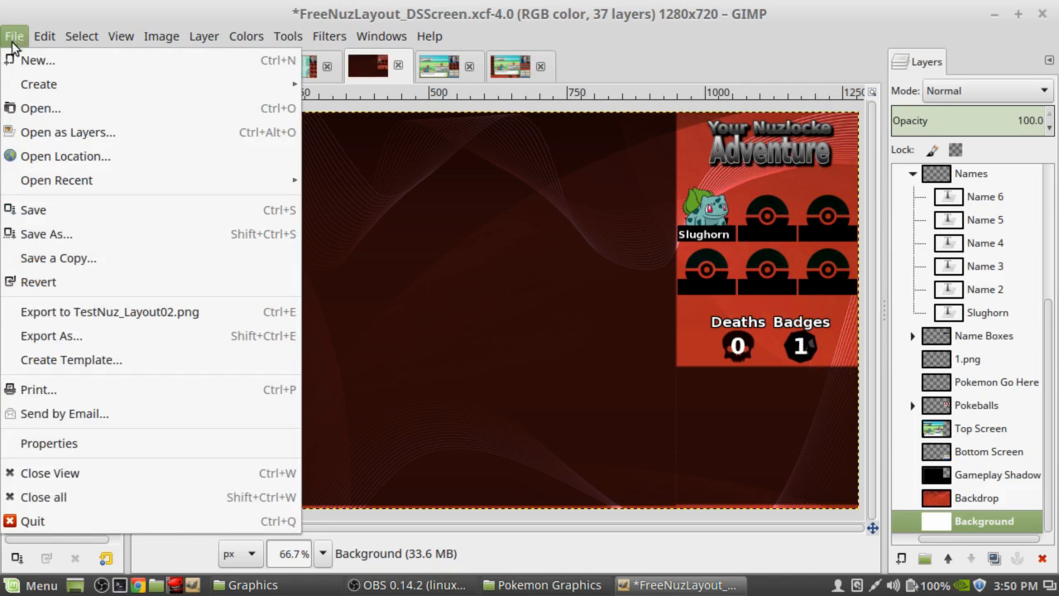
left_click(71, 337)
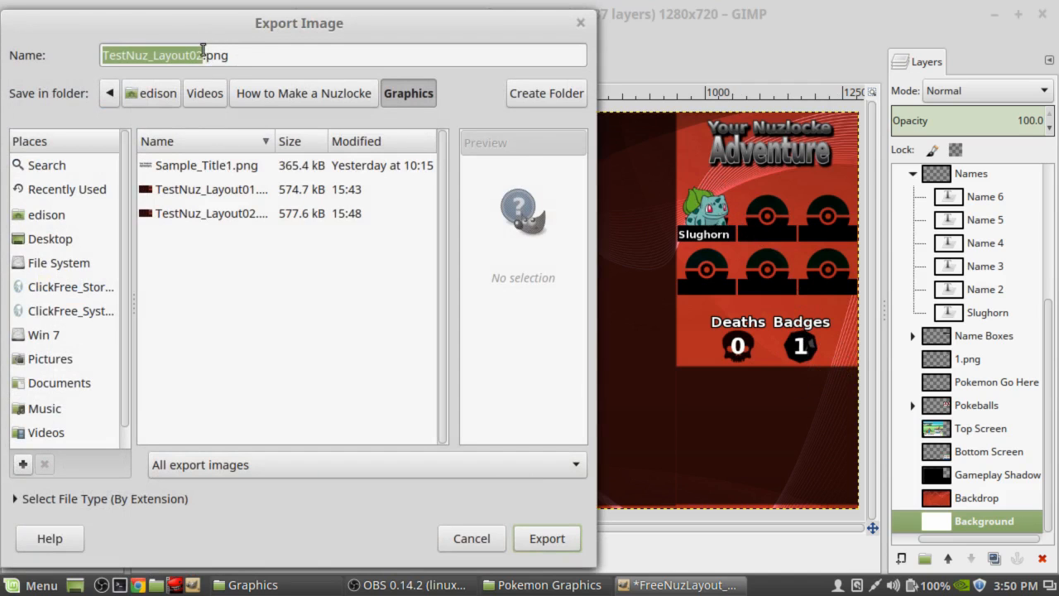
left_click(203, 53)
key("BackSpace")
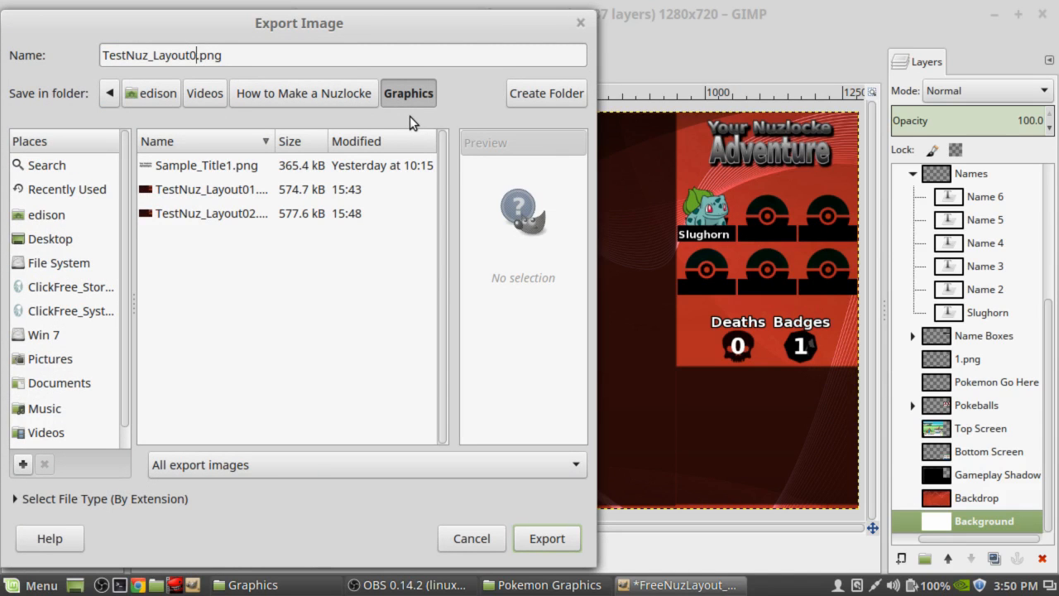
type("3")
key("Return")
key("Return")
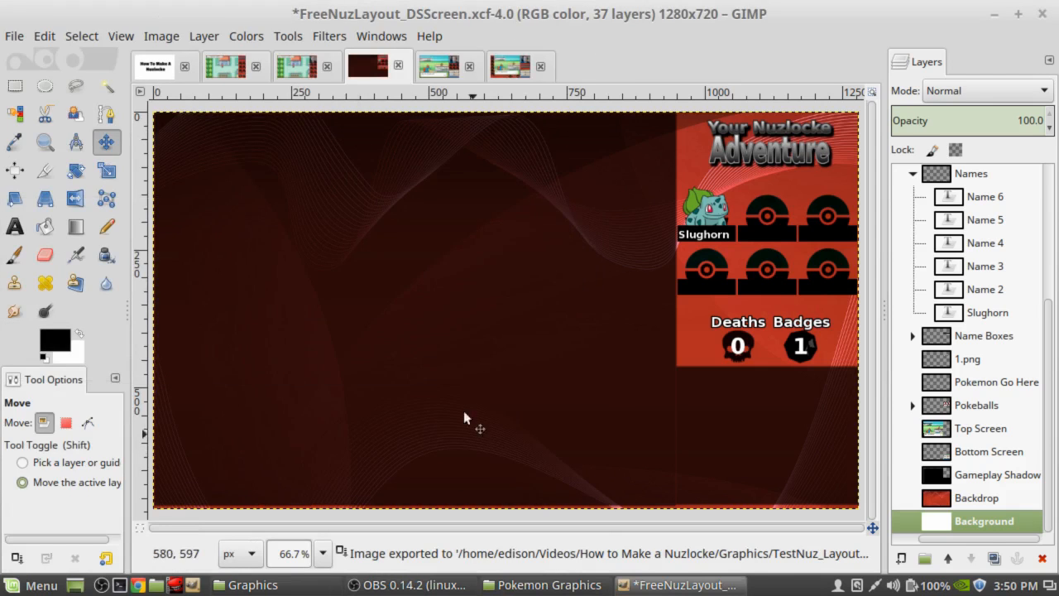
Switch to the Graphics folder and view TestNuz_Layout01.png, TestNuz_Layout02.png and TestNuz_Layout03.png in turn, closing the image viewer at the end.
left_click(246, 584)
left_click(504, 342)
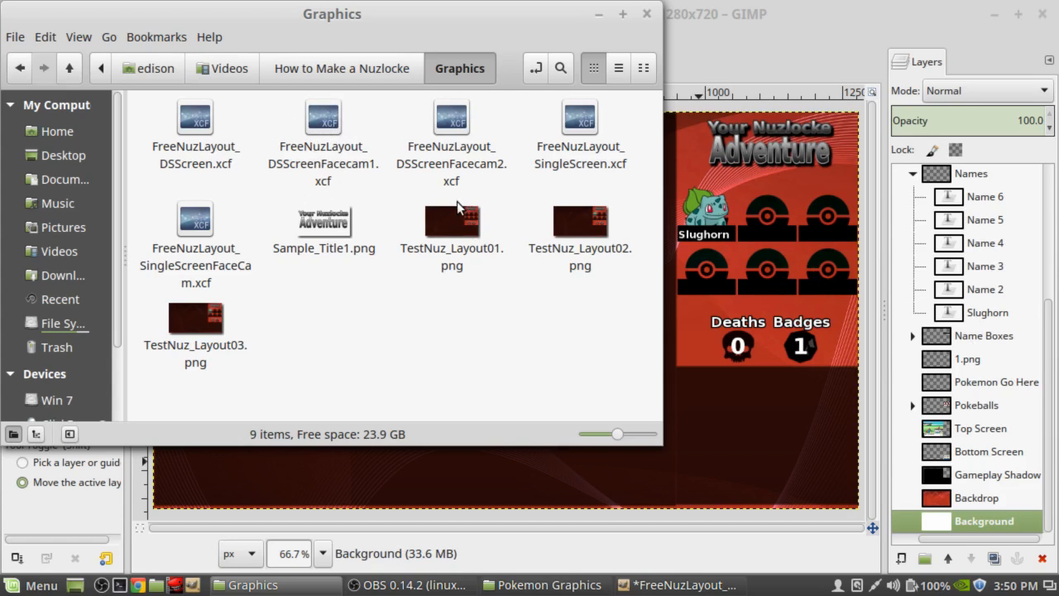
double_click(452, 222)
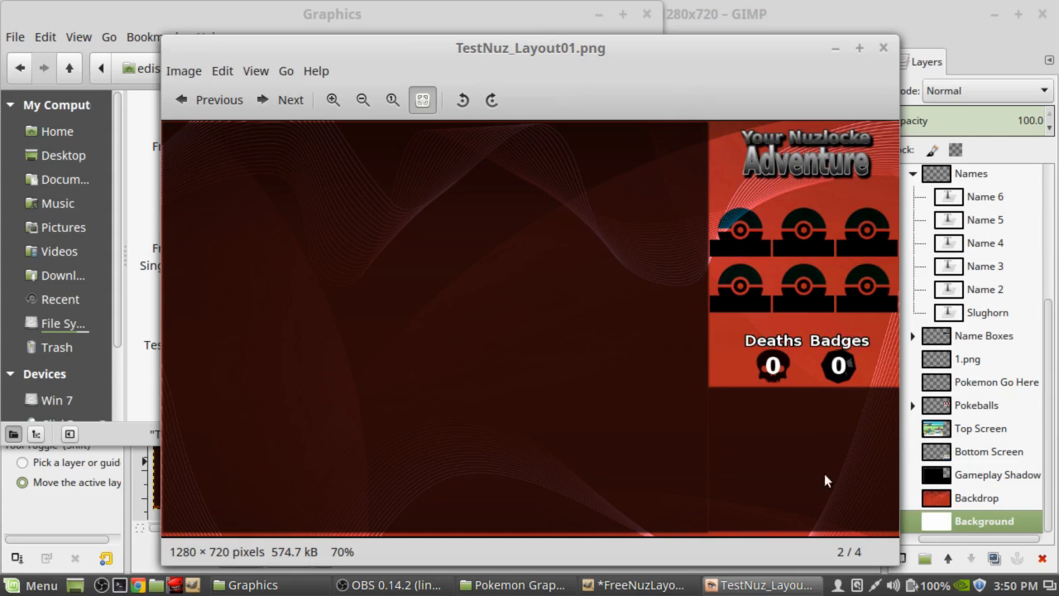
left_click_drag(621, 48, 605, 44)
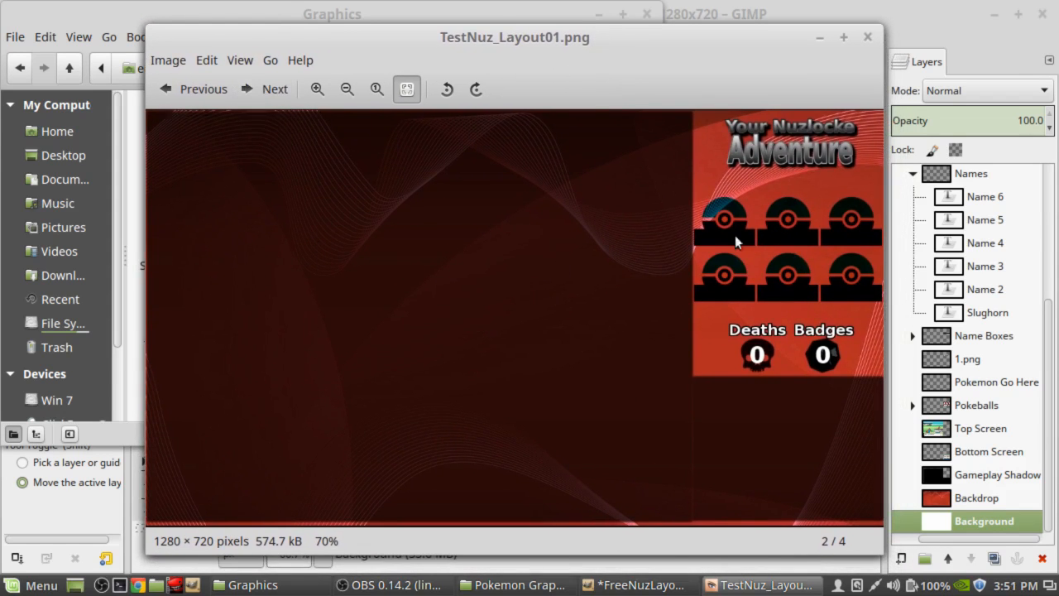
left_click(267, 90)
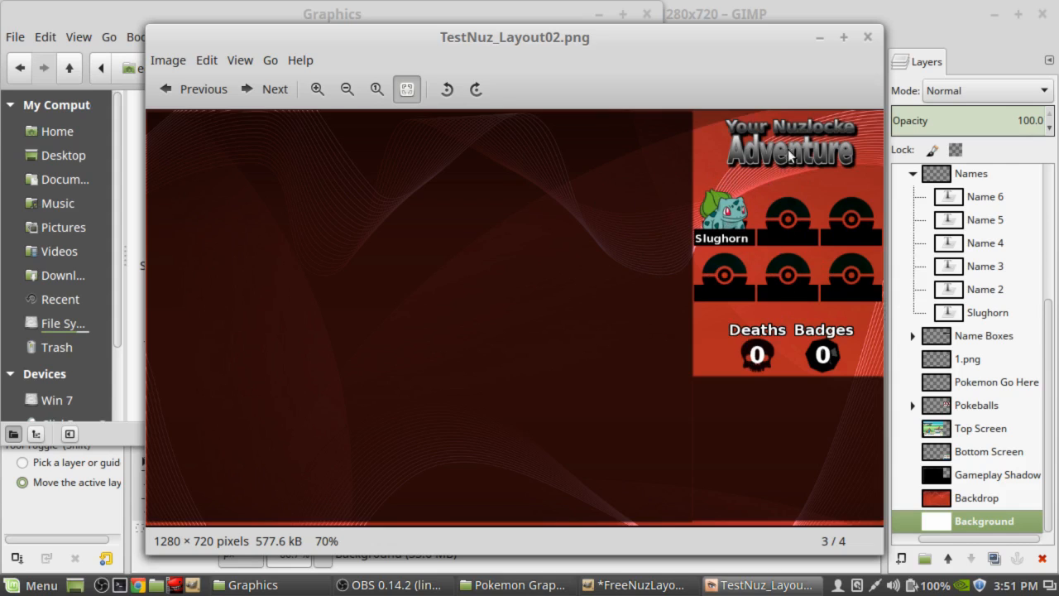
left_click(273, 91)
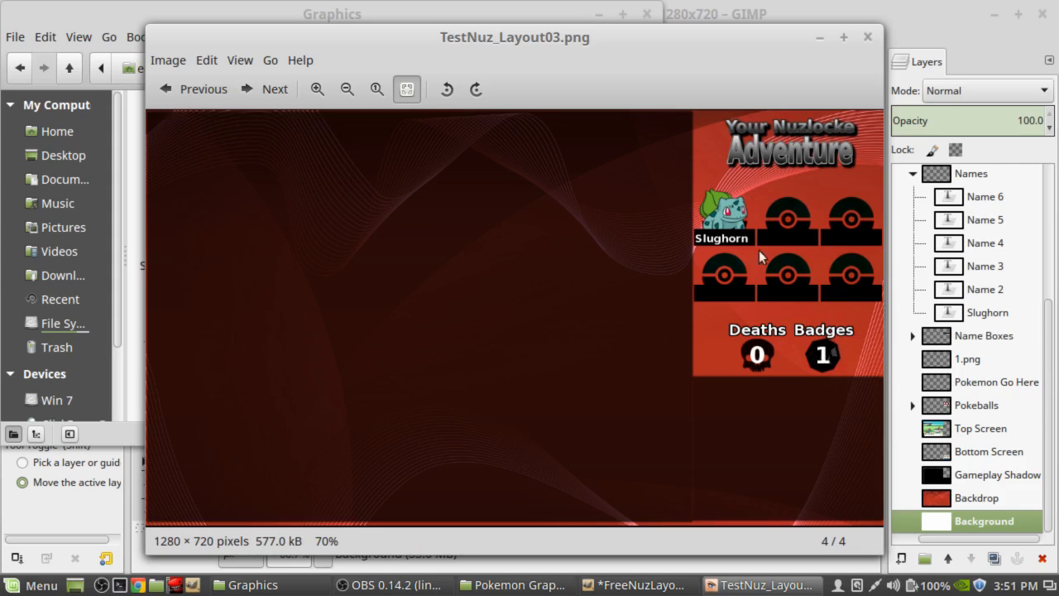
left_click(870, 38)
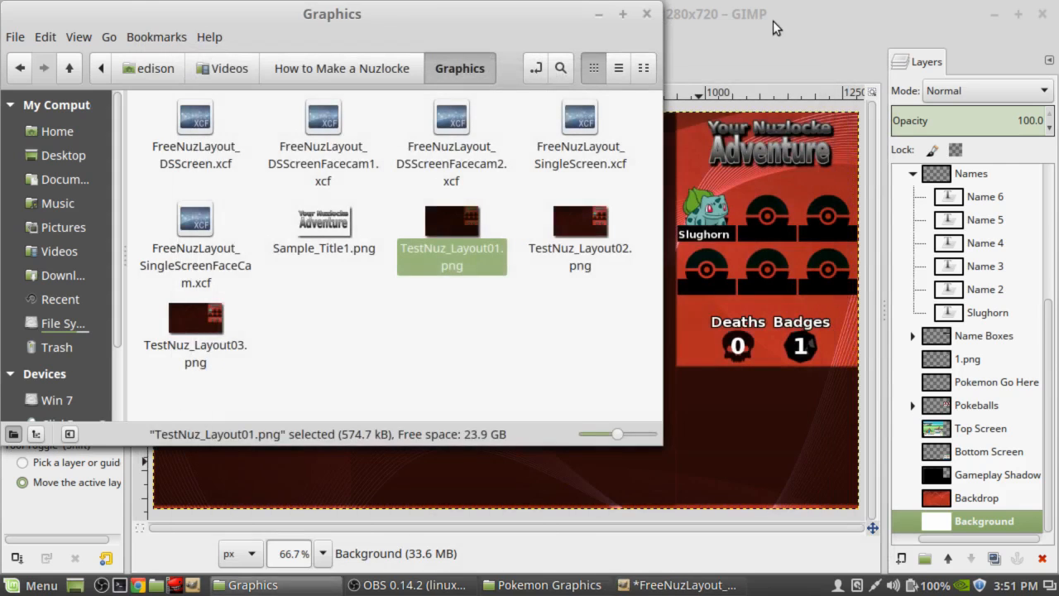
Switch back to GIMP and look over the other open layout templates, including FreeNuzLayout_DSScreenFacecam1, returning to FreeNuzLayout_DSScreen.
left_click(772, 23)
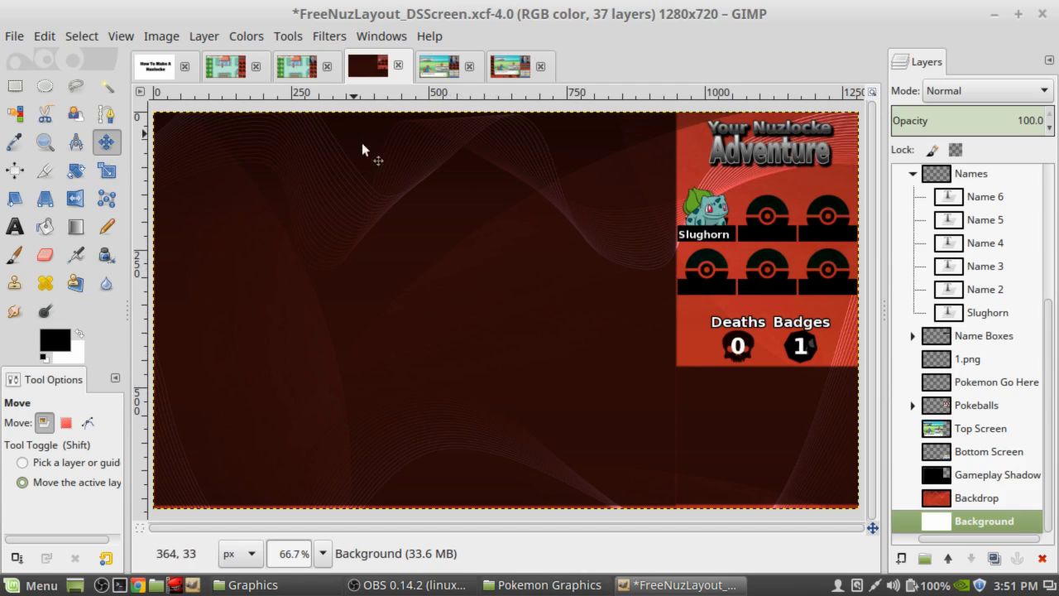
left_click(450, 77)
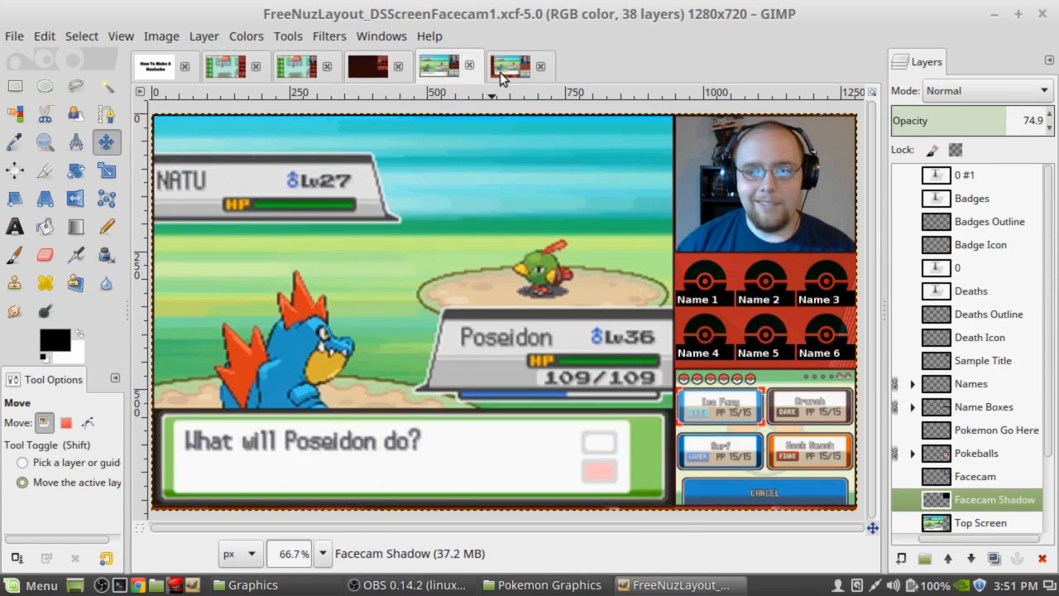
left_click(507, 69)
left_click(385, 67)
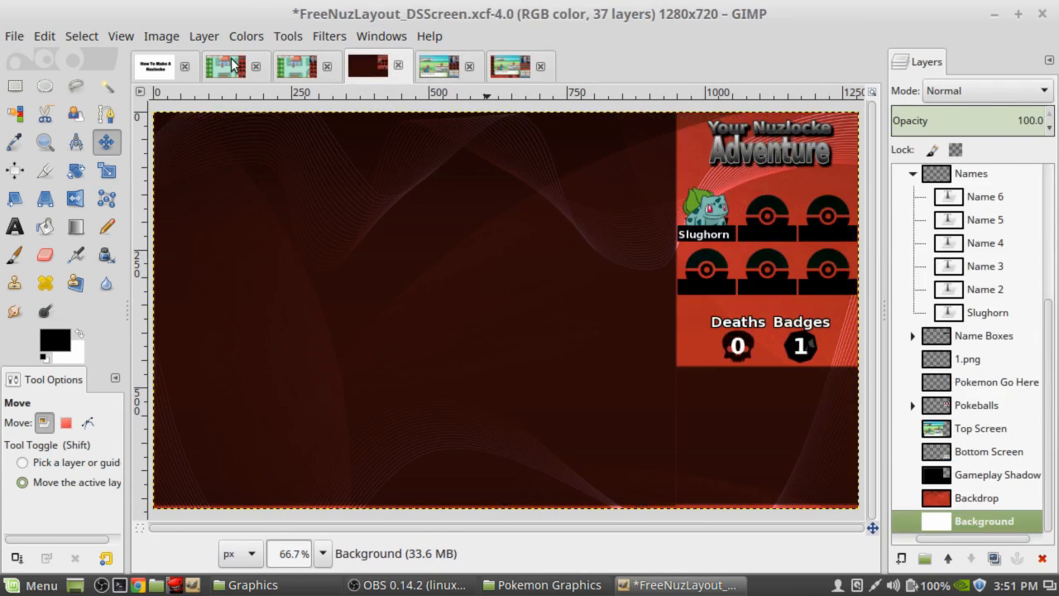
left_click(235, 67)
left_click(375, 68)
Show the Top Screen and Bottom Screen gameplay layers in the FreeNuzLayout_DSScreen layout.
left_click(903, 445)
left_click(901, 433)
left_click(900, 449)
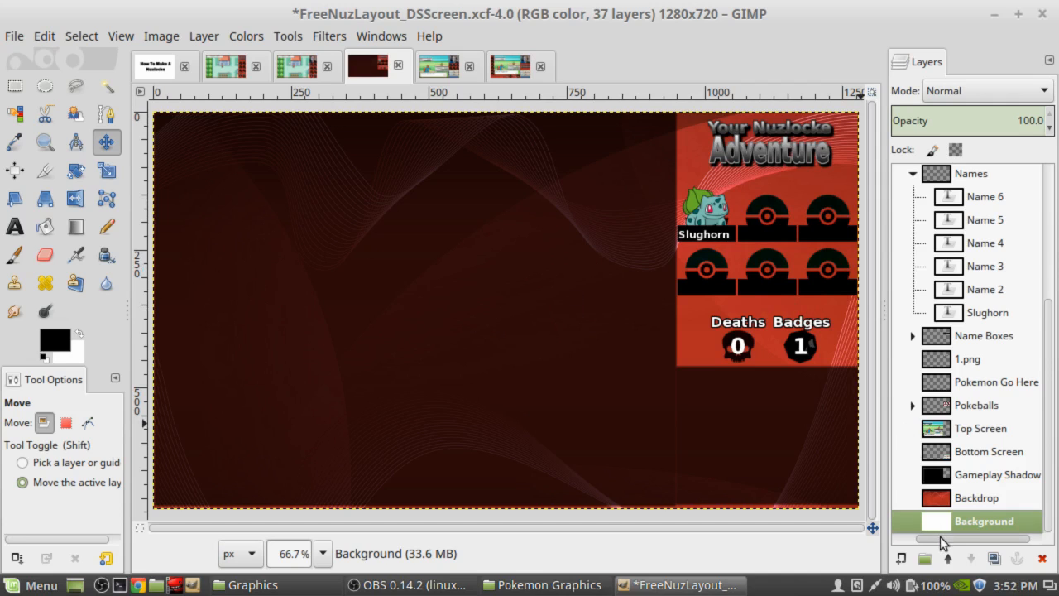
left_click_drag(939, 538, 910, 539)
left_click(902, 428)
left_click(903, 451)
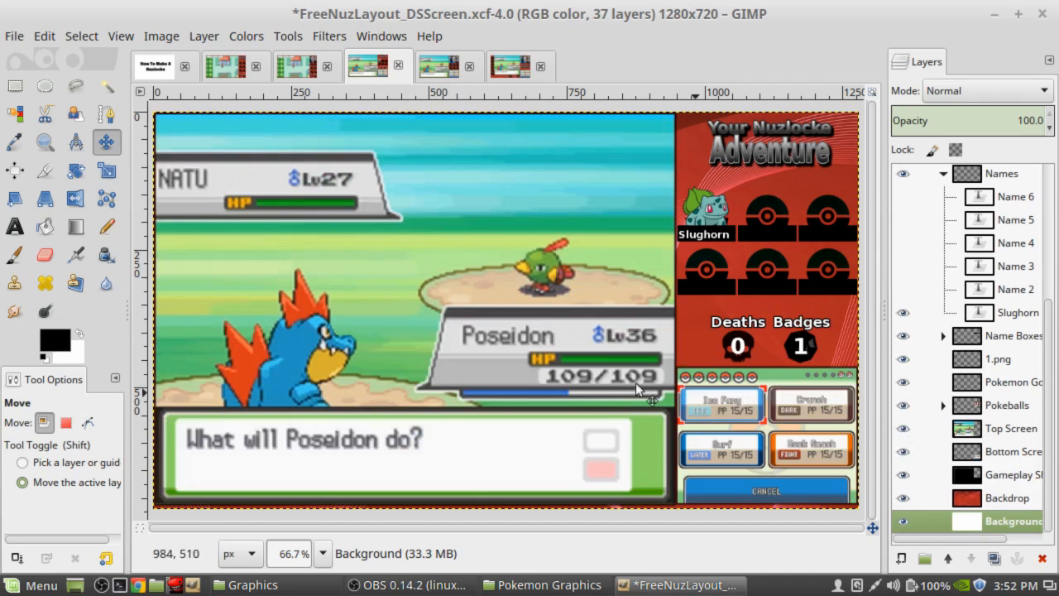